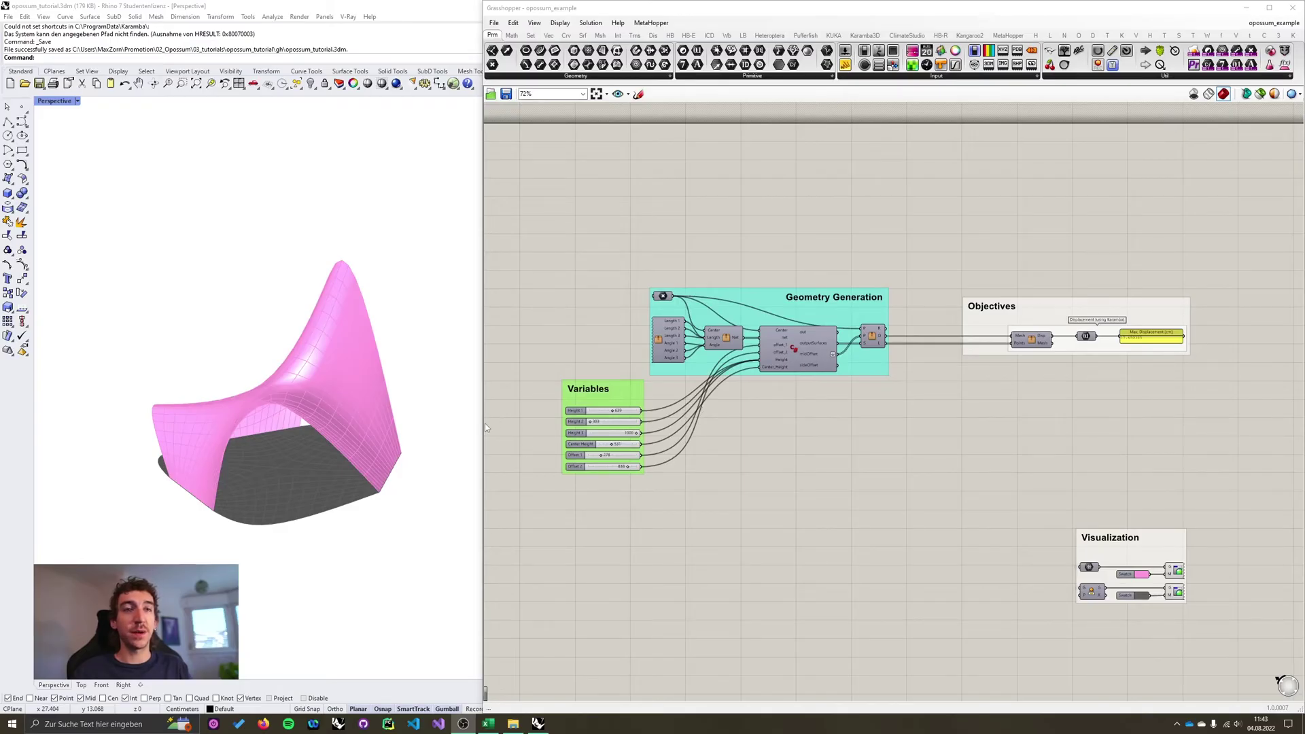
# - Drag the Variables sliders to Height 1 578, Height 2 512, Center Height 627, Offset 1 316 and Offset 2 607
pyautogui.scroll(8, 558, 440)
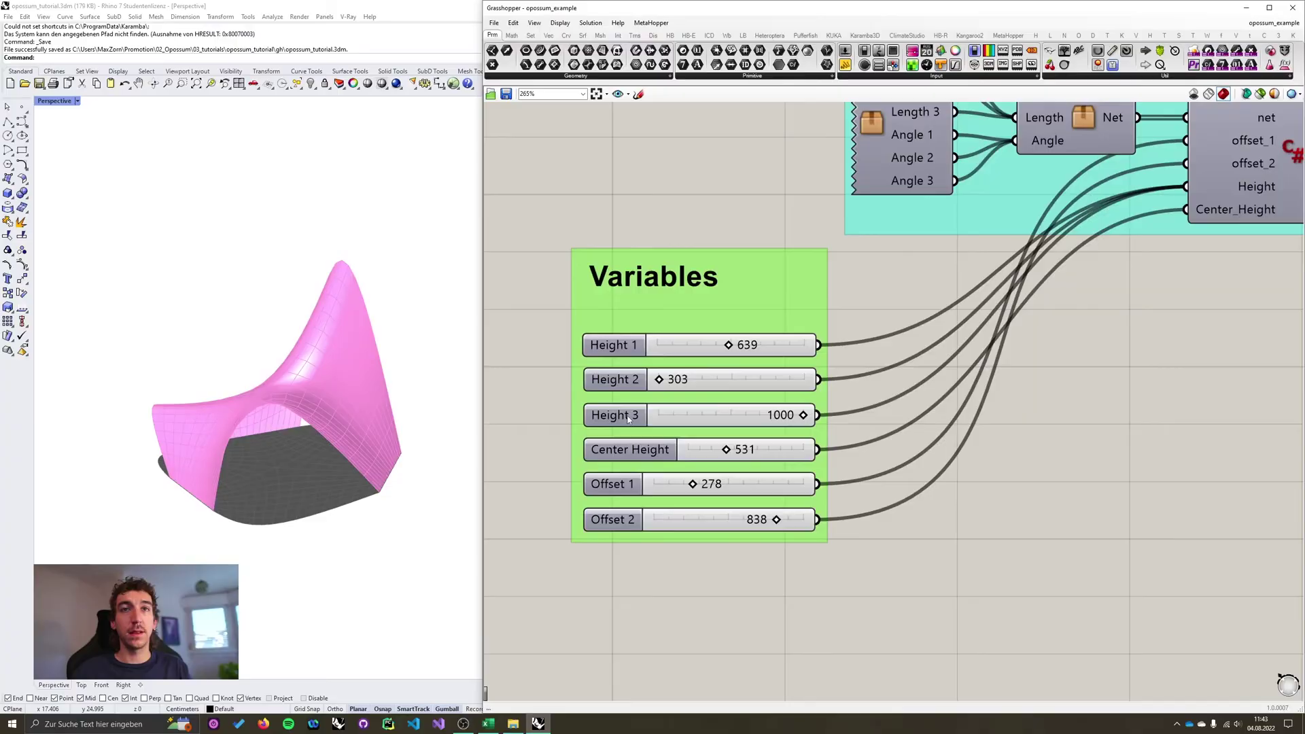
pyautogui.moveTo(632, 400); pyautogui.dragTo(670, 375, button='right')
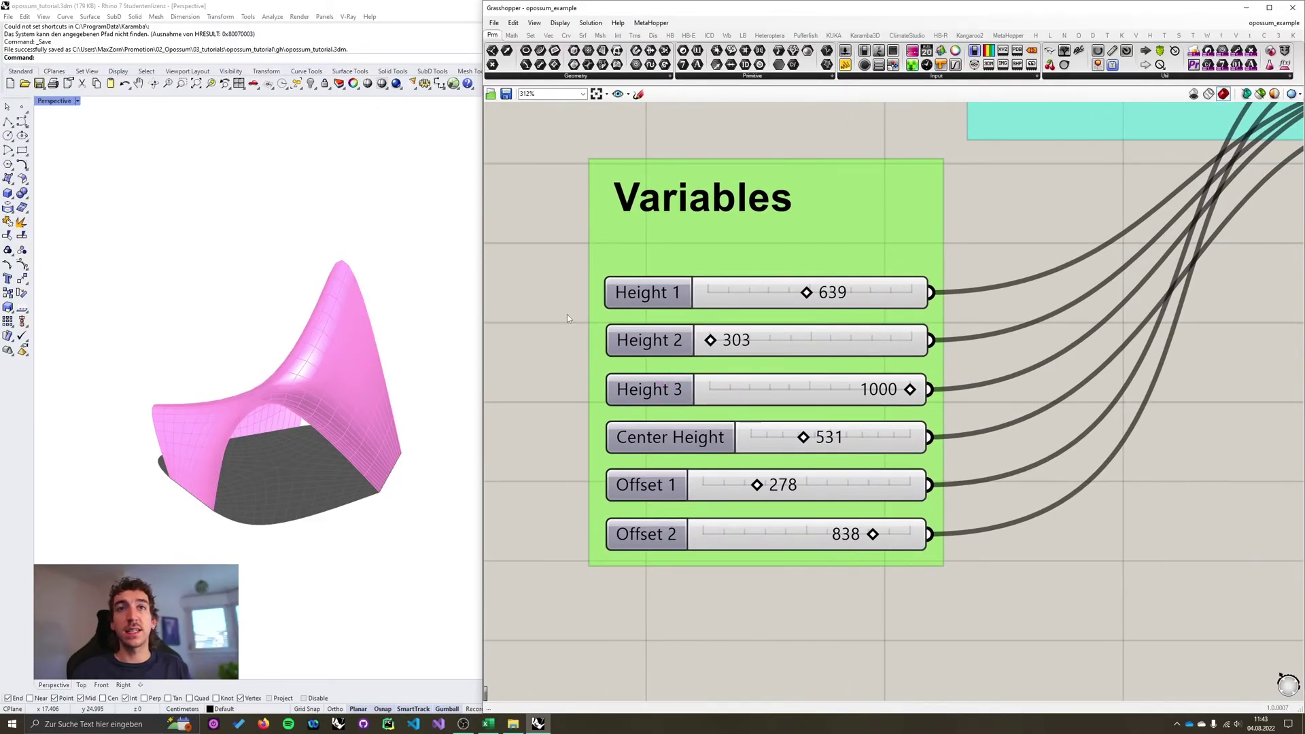
pyautogui.moveTo(806, 293); pyautogui.dragTo(765, 299)
pyautogui.moveTo(710, 340); pyautogui.dragTo(770, 372)
pyautogui.moveTo(752, 436); pyautogui.dragTo(845, 442)
pyautogui.moveTo(756, 485); pyautogui.dragTo(783, 485)
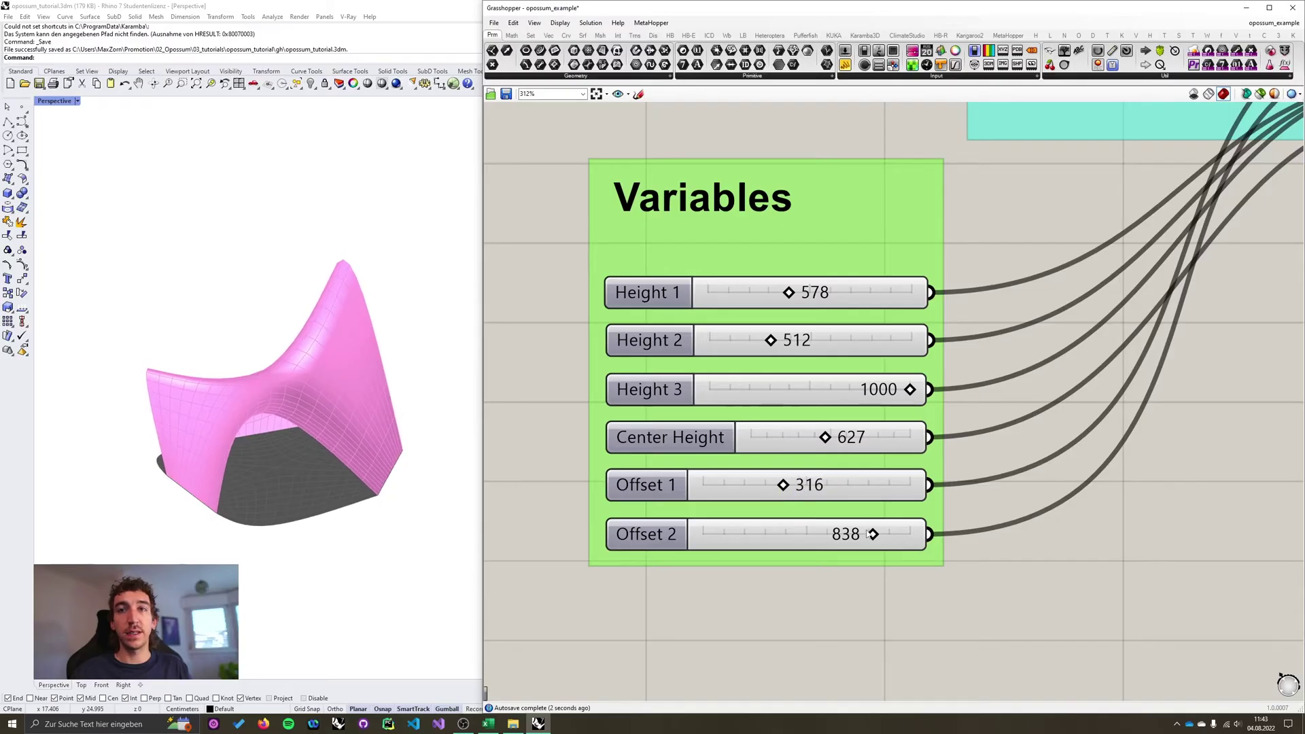
pyautogui.moveTo(873, 534); pyautogui.dragTo(803, 534)
# - Pan and zoom the canvas to centre the Objectives group showing the 90.993413 cm displacement
pyautogui.scroll(-3, 687, 499)
pyautogui.moveTo(863, 469); pyautogui.dragTo(769, 460, button='right')
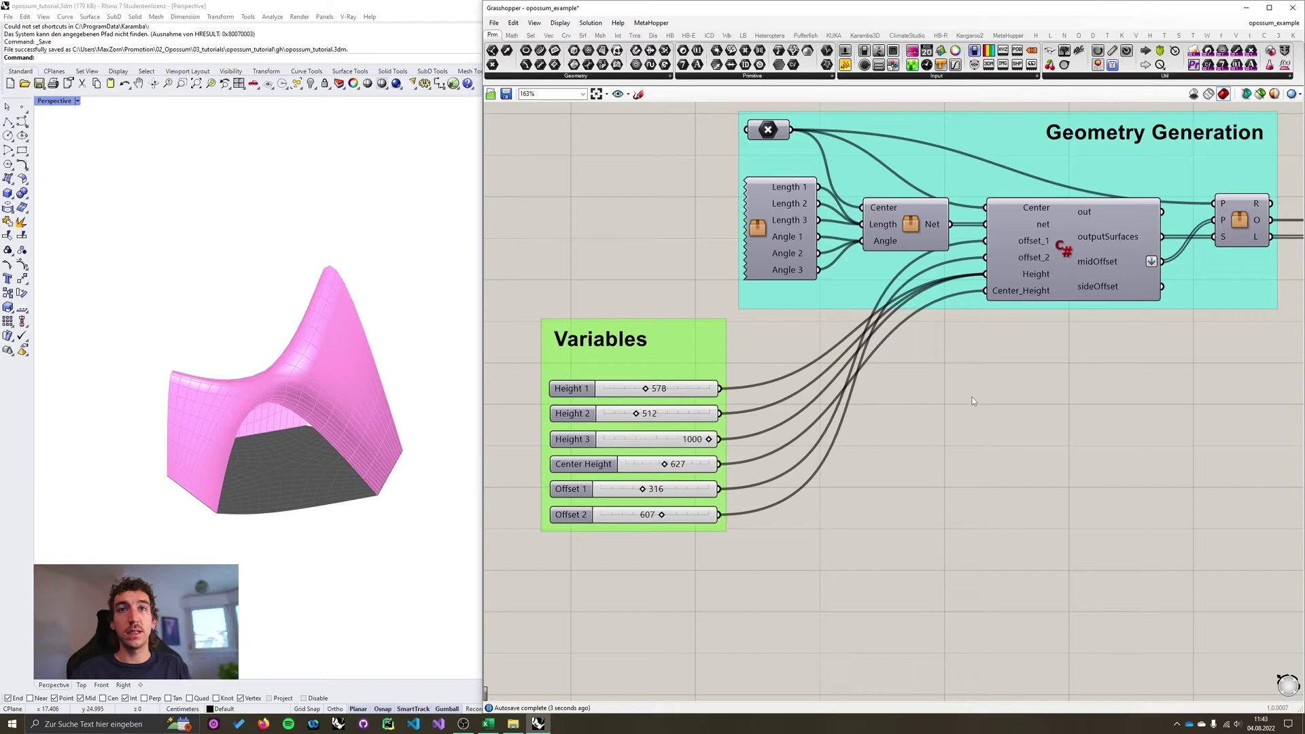
pyautogui.moveTo(973, 400); pyautogui.dragTo(848, 408, button='right')
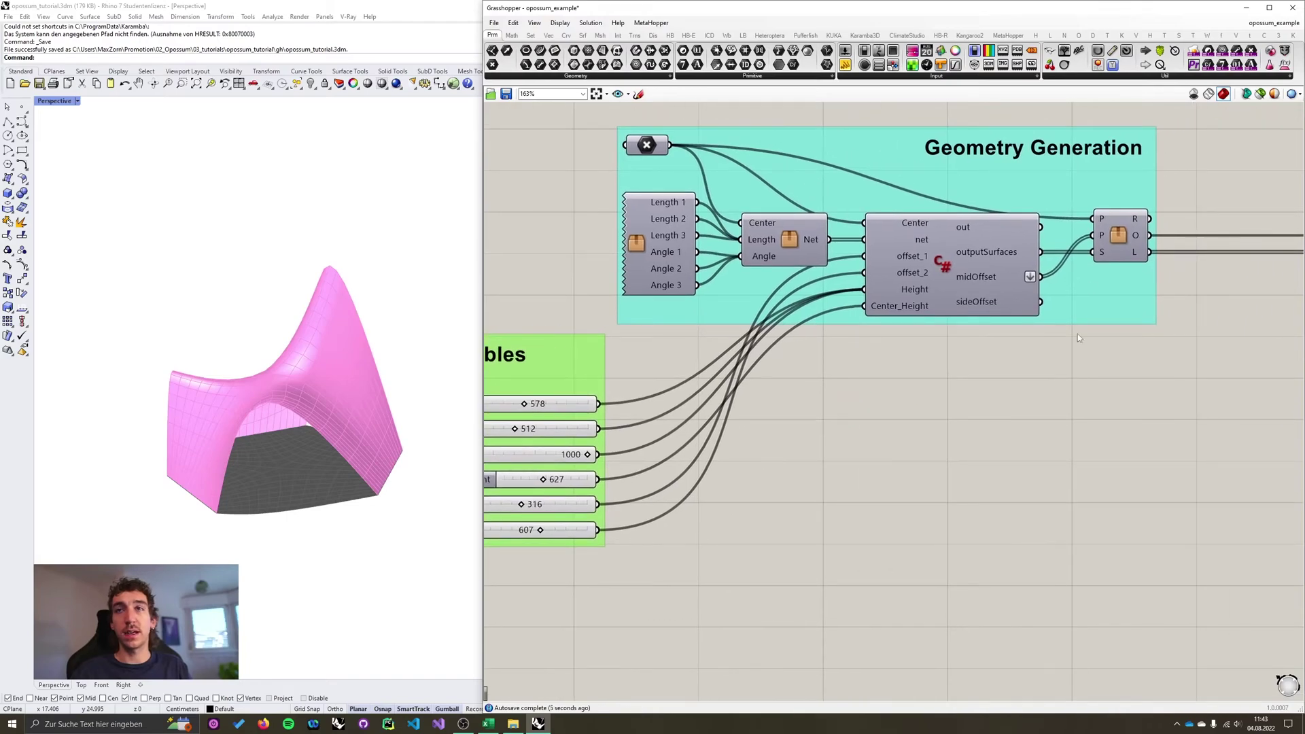
pyautogui.moveTo(1183, 329)
pyautogui.mouseDown(button='right')
pyautogui.moveTo(1168, 356)
pyautogui.moveTo(883, 381)
pyautogui.mouseUp(button='right')
pyautogui.moveTo(1118, 372); pyautogui.dragTo(813, 402, button='right')
pyautogui.scroll(1, 1021, 413)
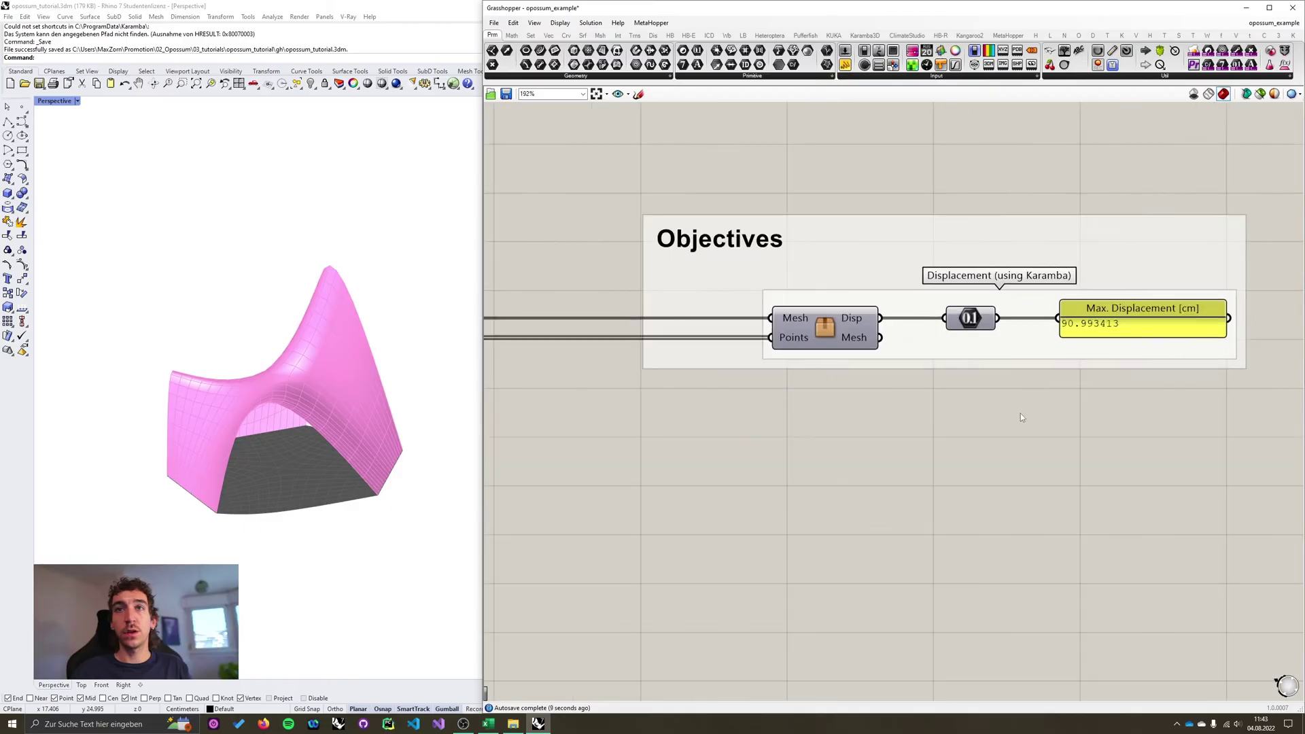
pyautogui.moveTo(1020, 413); pyautogui.dragTo(993, 416, button='right')
pyautogui.moveTo(960, 360); pyautogui.dragTo(915, 383, button='right')
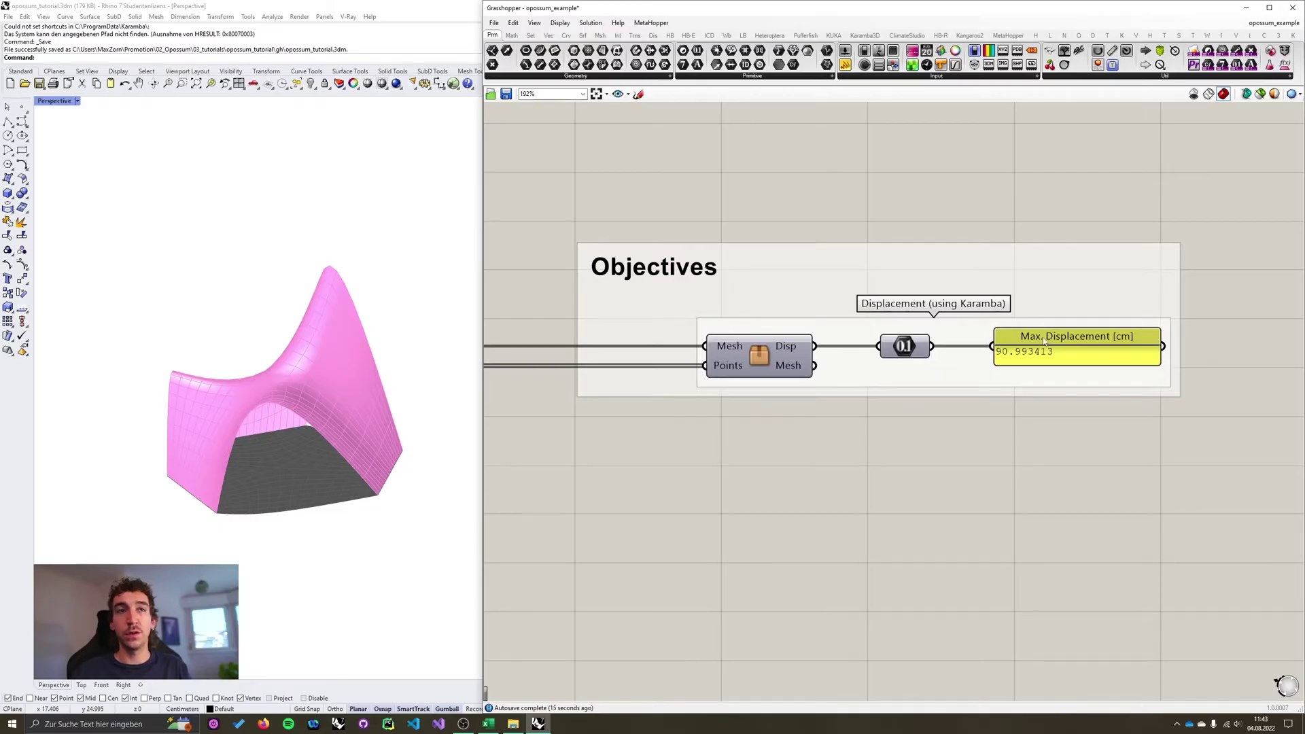
pyautogui.moveTo(836, 184); pyautogui.dragTo(843, 218, button='right')
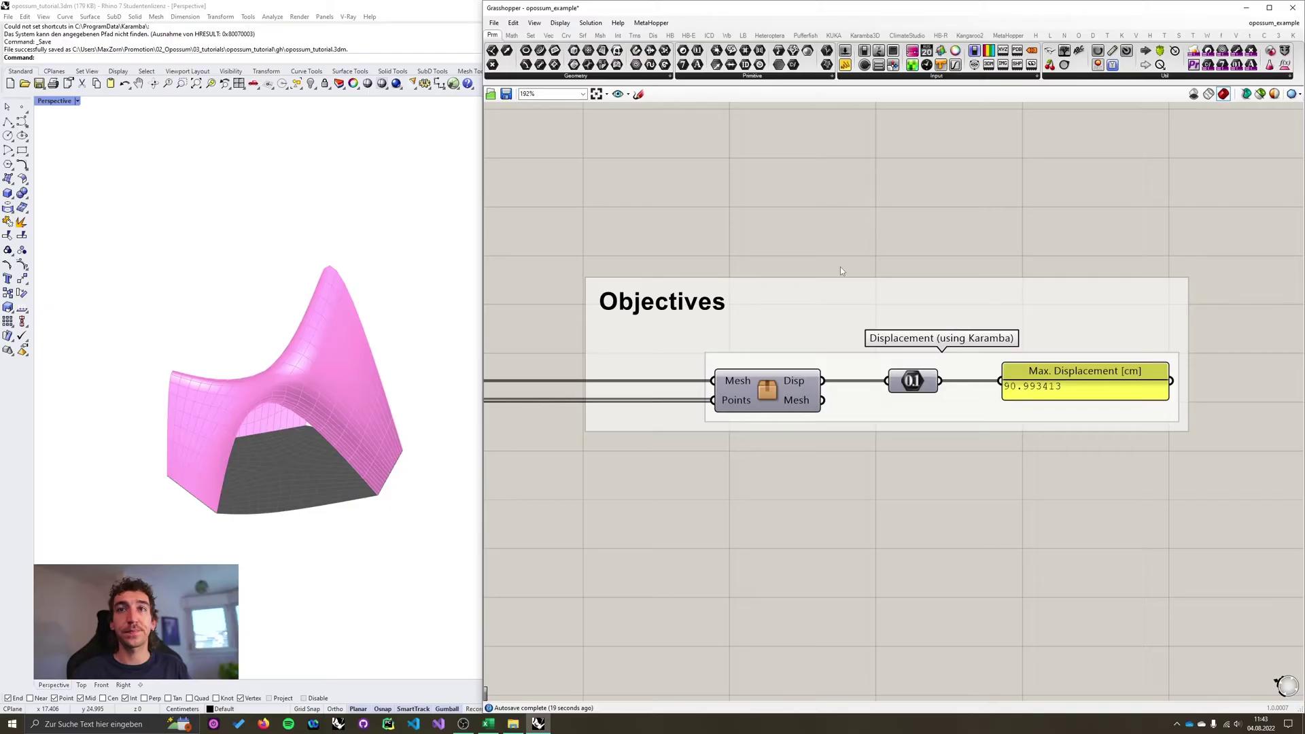
pyautogui.moveTo(840, 267); pyautogui.dragTo(911, 271, button='right')
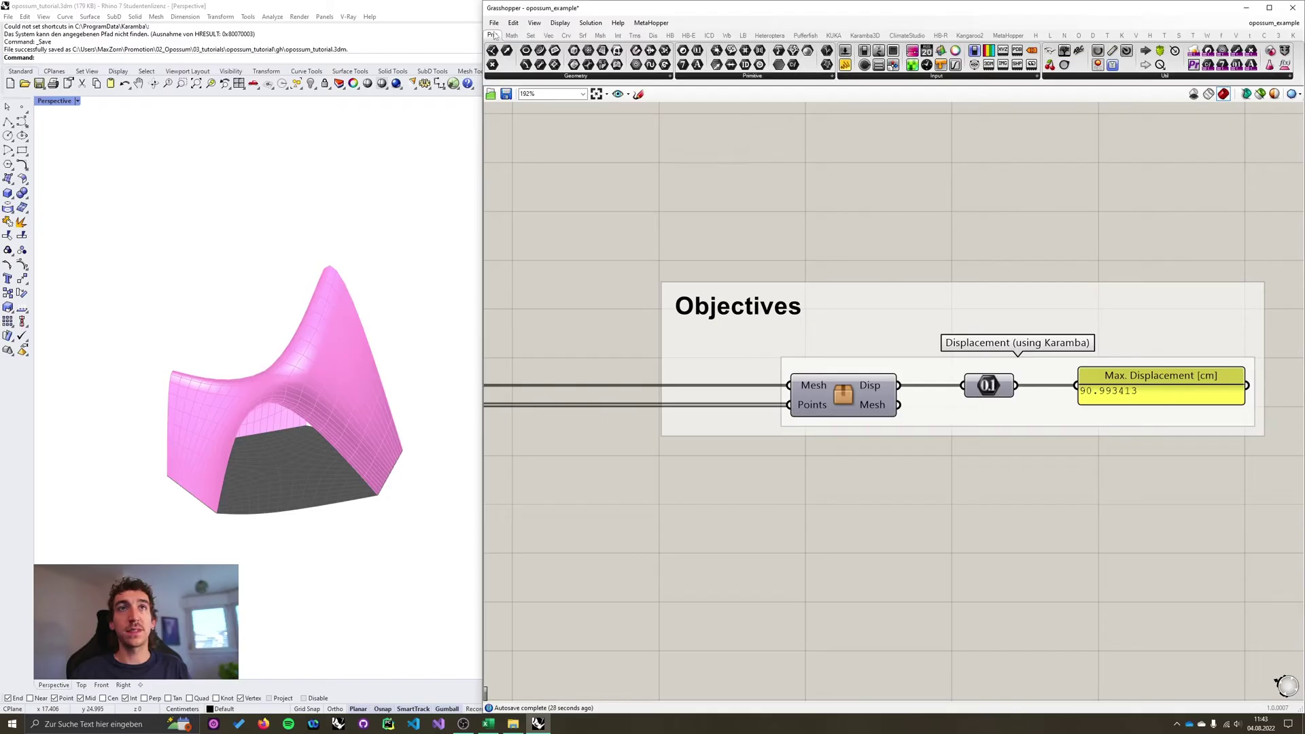
# - Add the MOpossum 2.2.4 component from the Util panel and place it beside the Variables group
pyautogui.click(1133, 79)
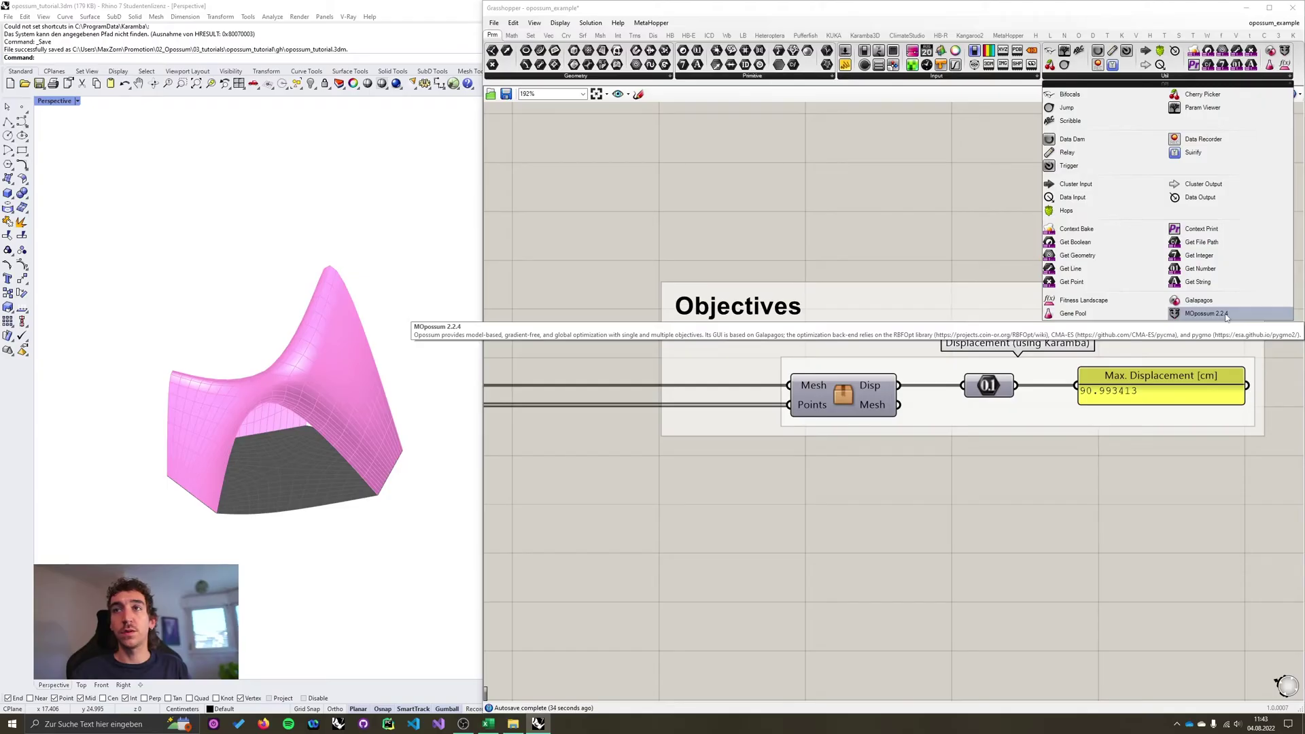
pyautogui.click(1204, 314)
pyautogui.click(876, 187)
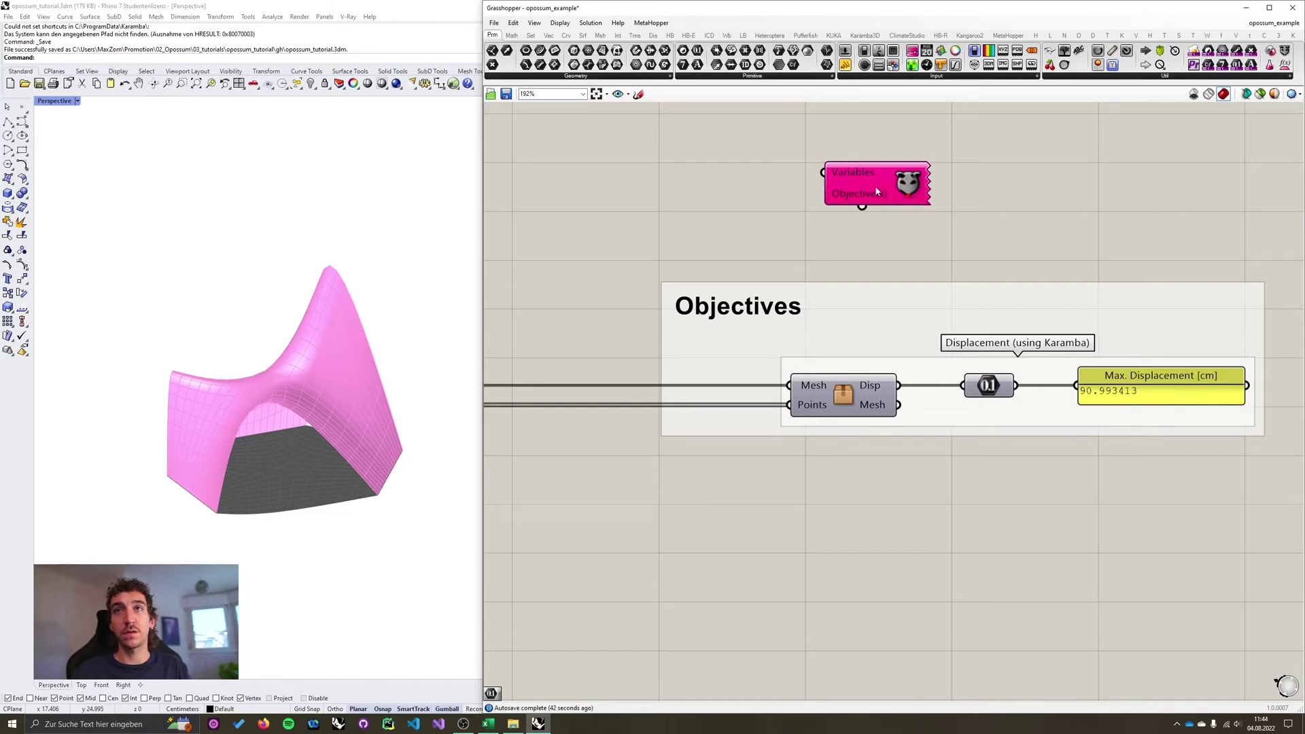
pyautogui.scroll(-4, 884, 189)
pyautogui.moveTo(775, 207); pyautogui.dragTo(1077, 182, button='right')
pyautogui.moveTo(1210, 170); pyautogui.dragTo(732, 440)
pyautogui.moveTo(646, 435); pyautogui.dragTo(907, 315, button='right')
# - Box-select all six sliders in the Variables group
pyautogui.scroll(3, 908, 315)
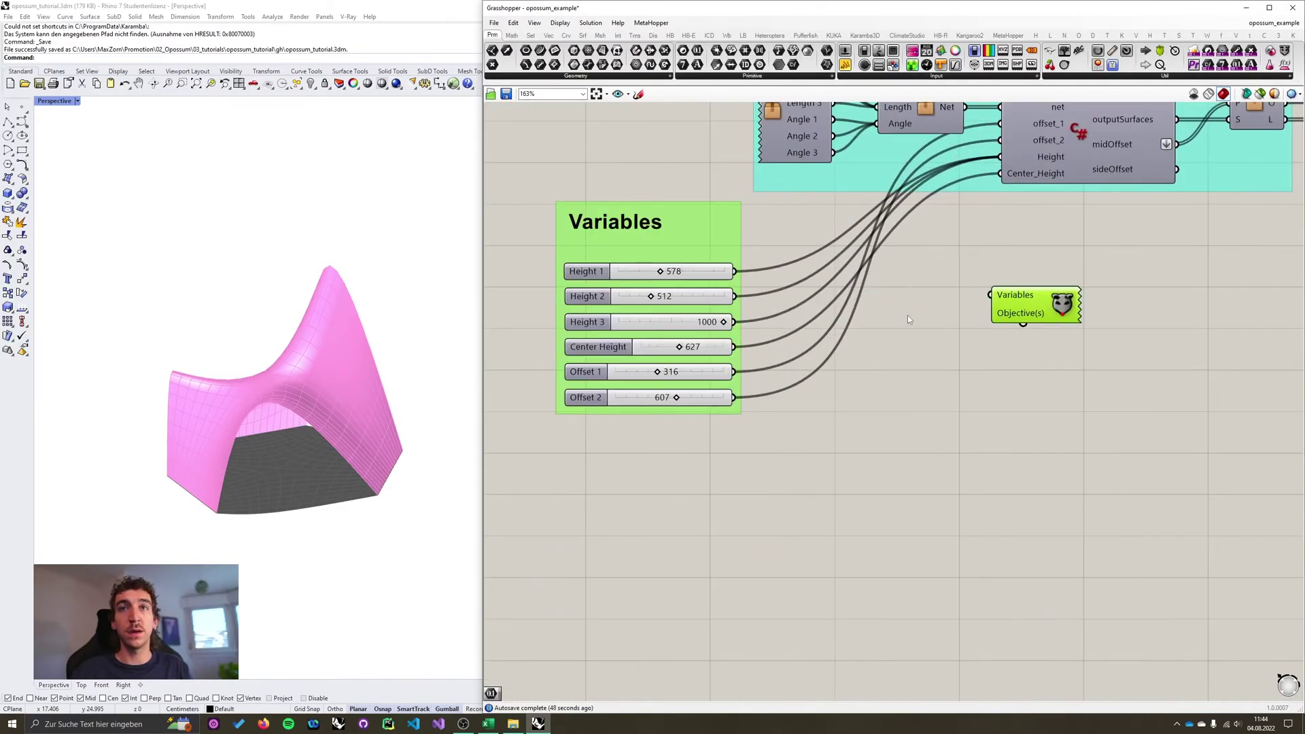
pyautogui.scroll(1, 908, 316)
pyautogui.click(953, 300)
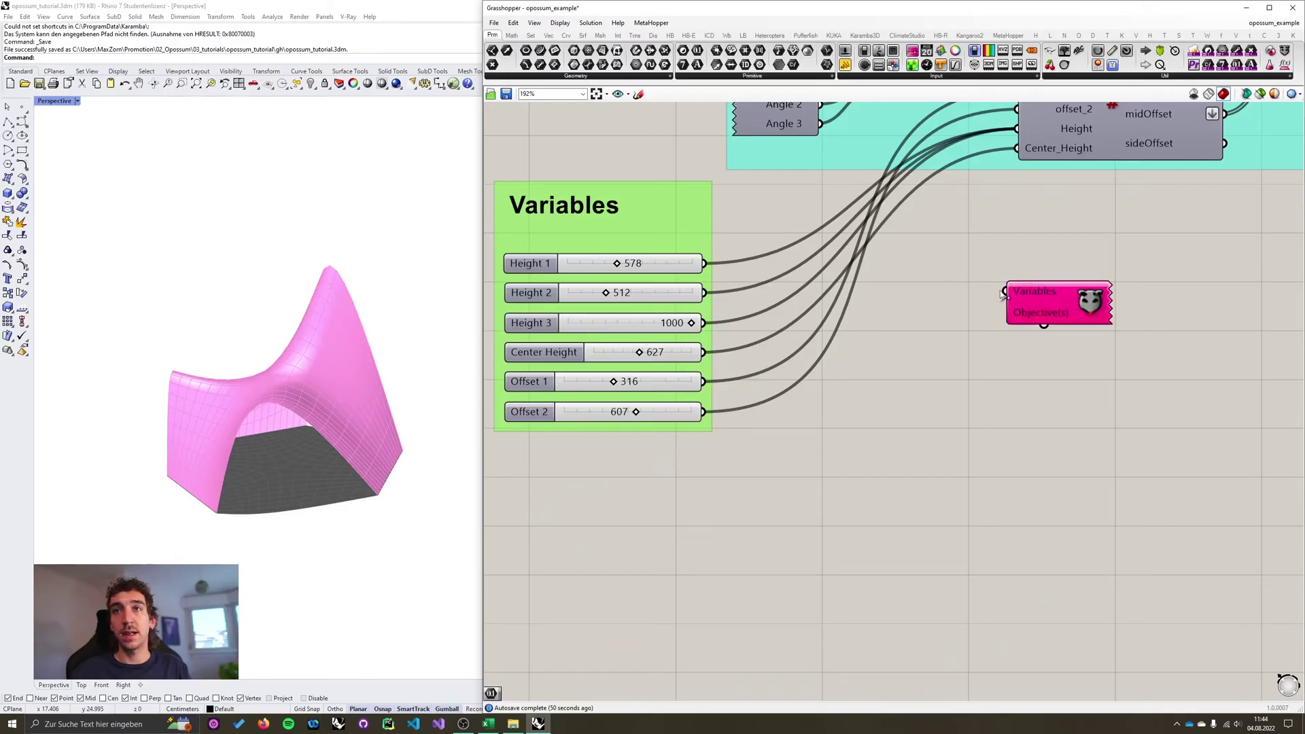
pyautogui.moveTo(1002, 294); pyautogui.dragTo(685, 296)
pyautogui.moveTo(642, 354); pyautogui.dragTo(674, 357, button='right')
pyautogui.moveTo(520, 249); pyautogui.dragTo(792, 424)
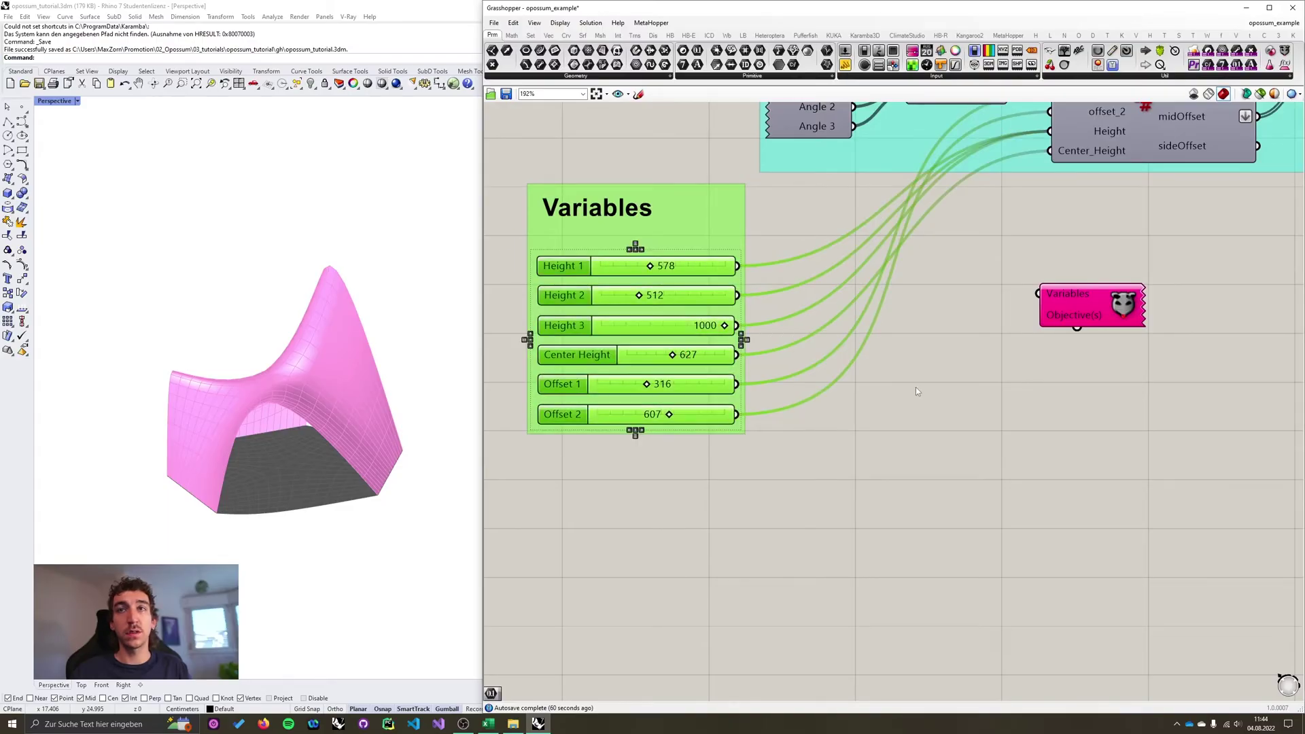
# - Use Link all variables on MOpossum's Variables input to wire in all six sliders
pyautogui.rightClick(1065, 297)
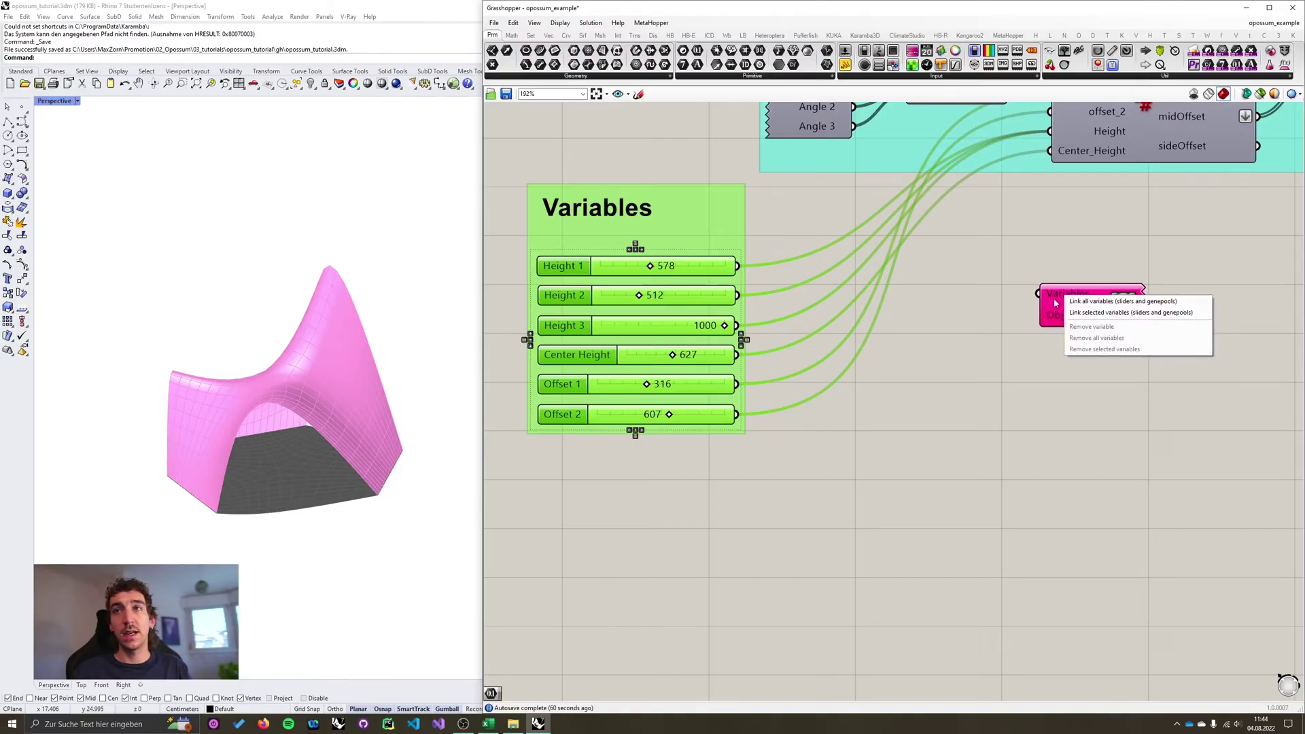
pyautogui.click(1117, 312)
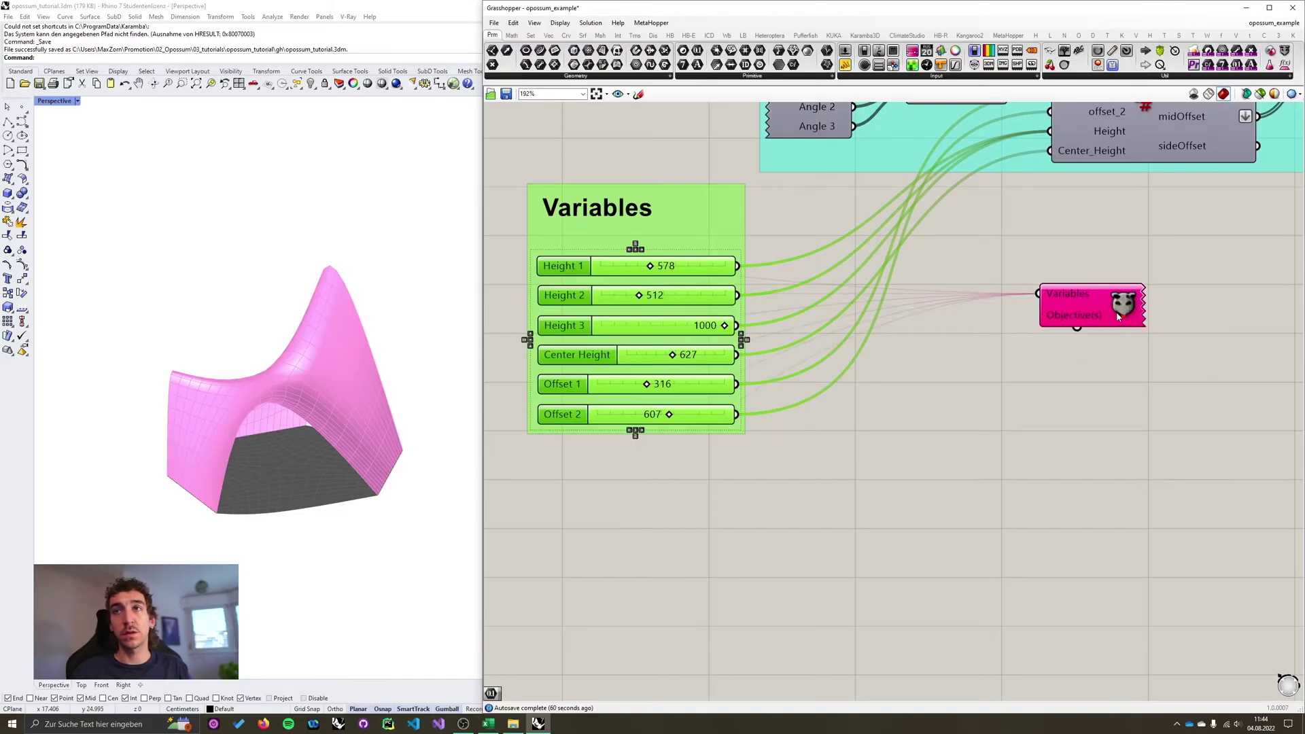
pyautogui.click(989, 409)
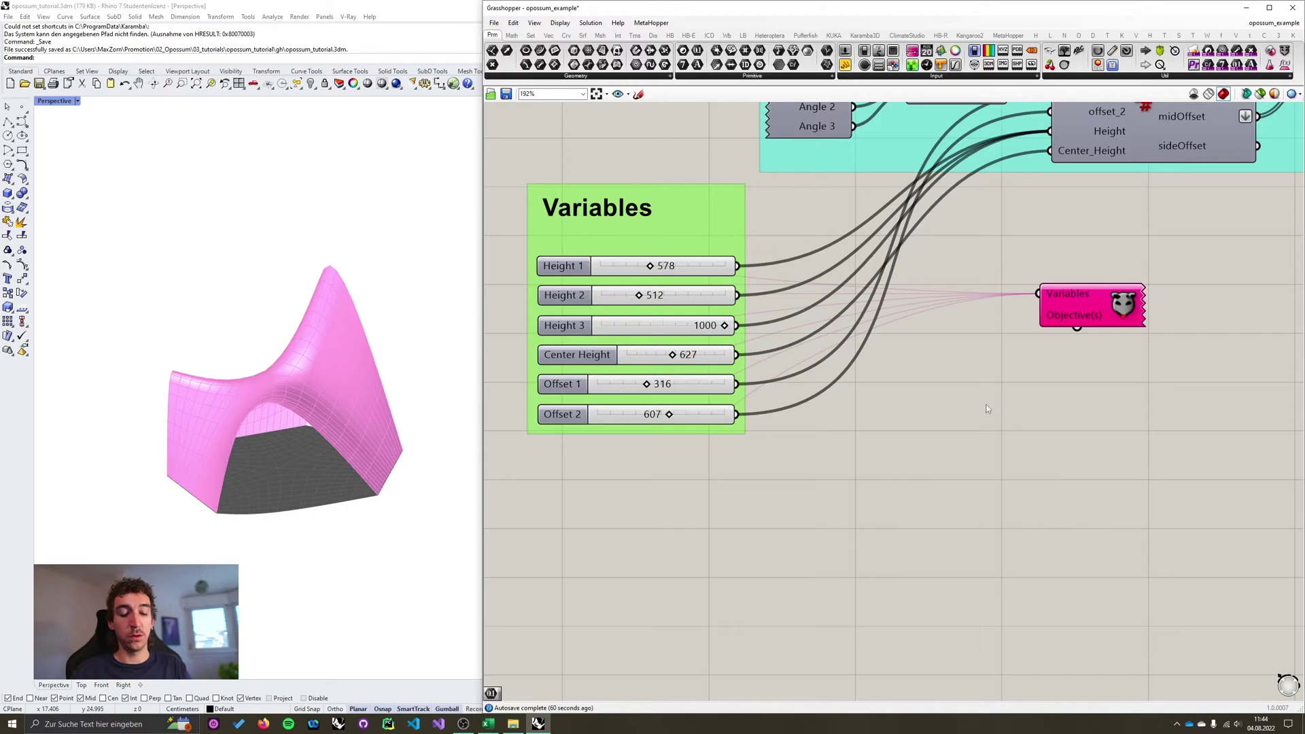
pyautogui.rightClick(1063, 298)
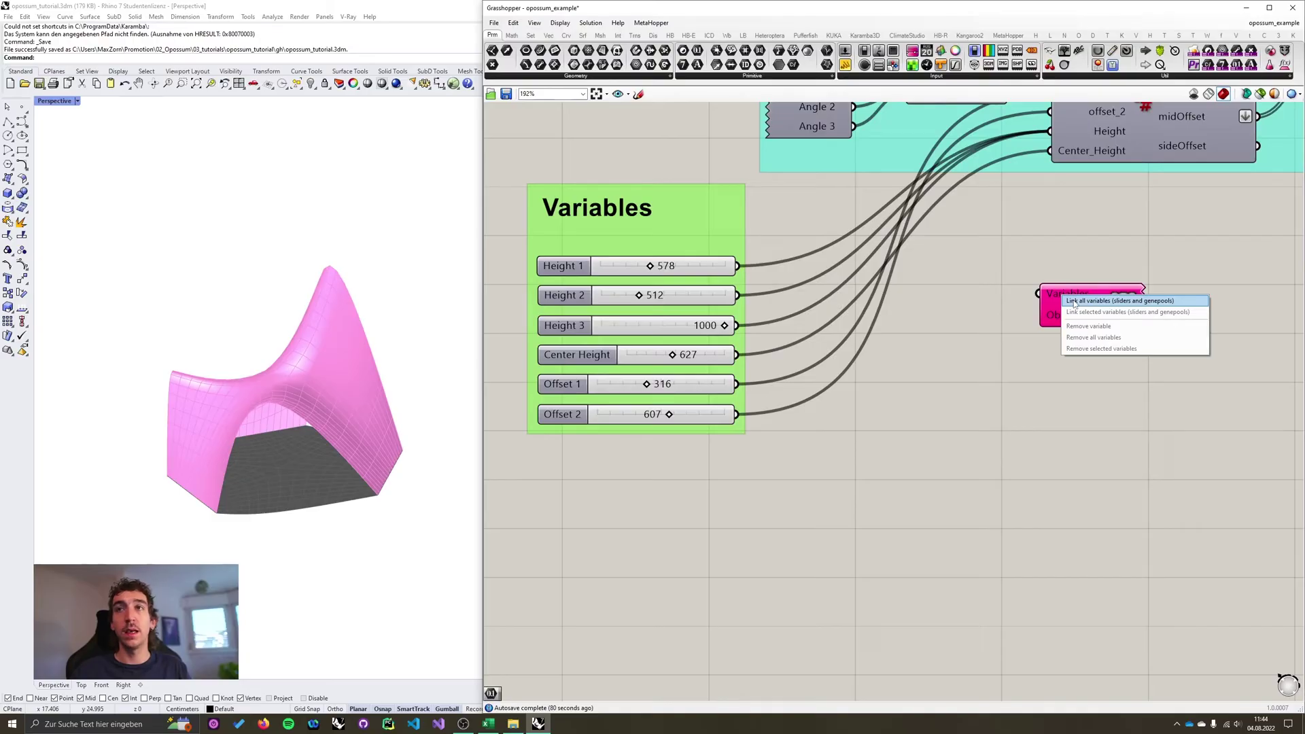
pyautogui.click(1074, 301)
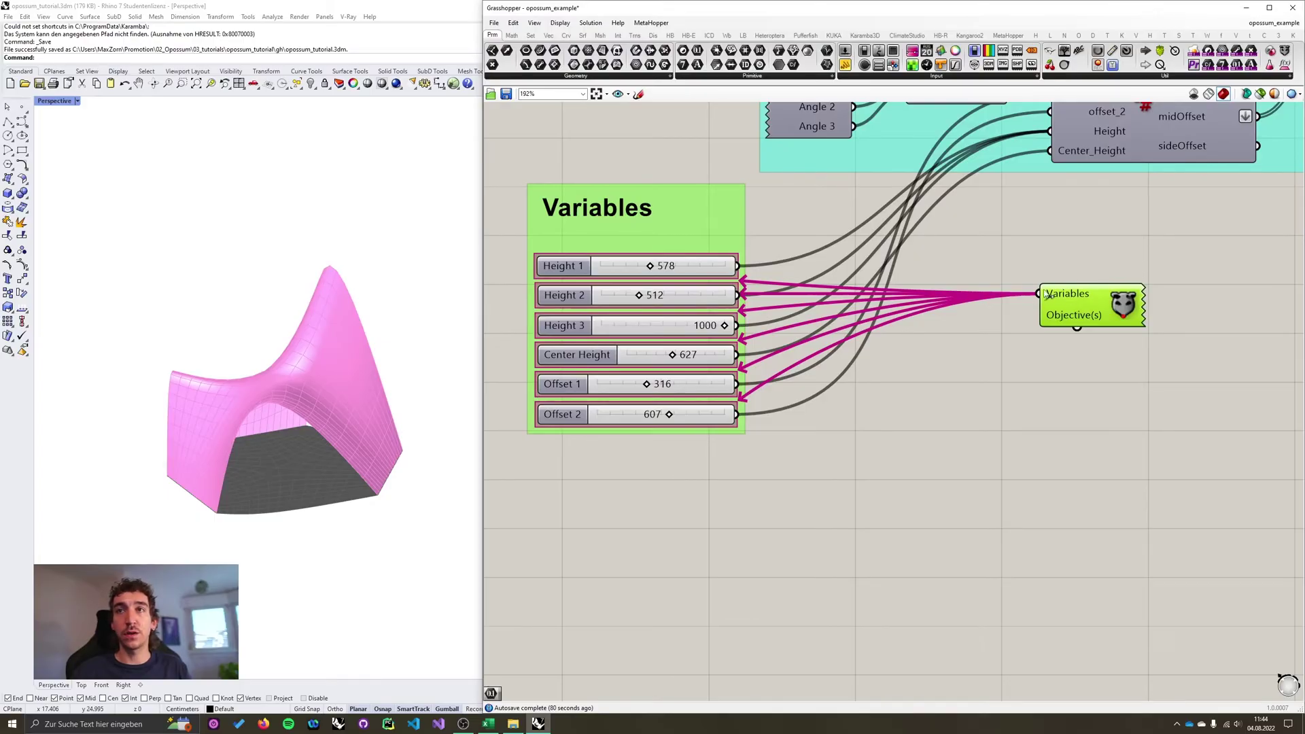
pyautogui.scroll(-5, 931, 341)
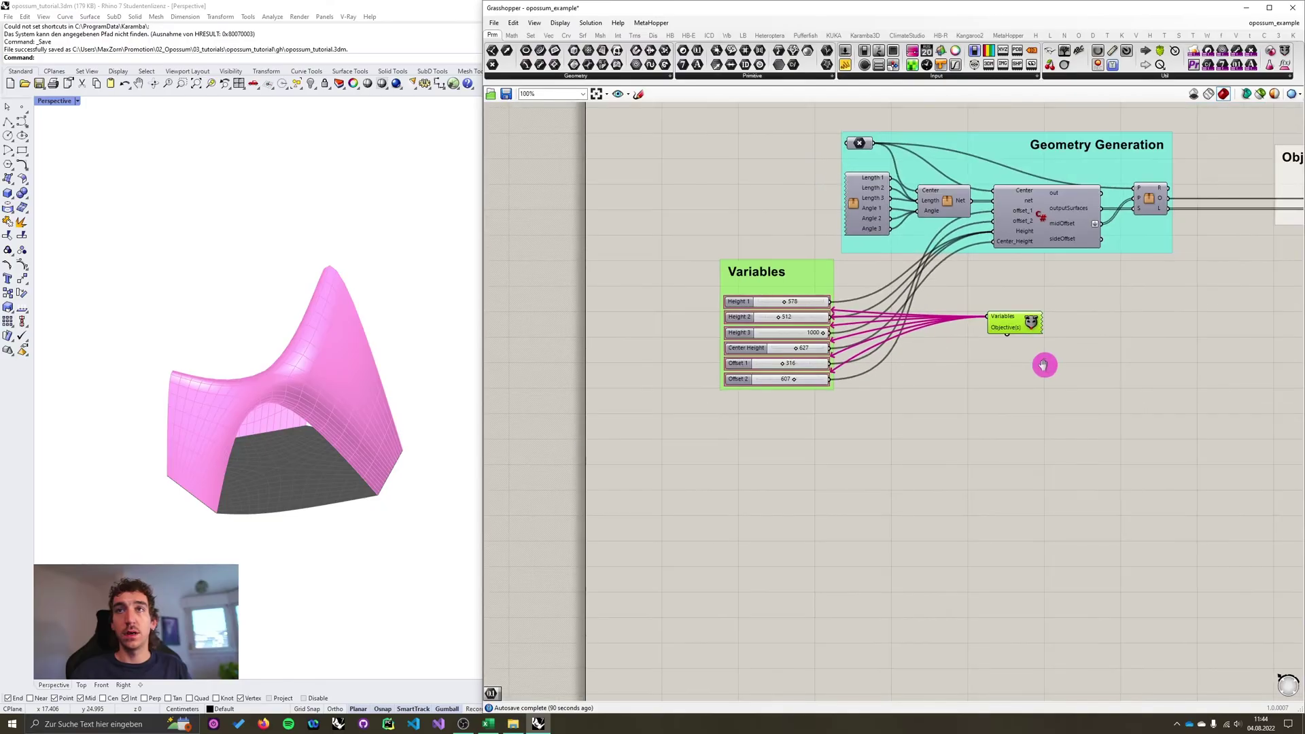
# - Move MOpossum above the Objectives group and wire its Objective(s) input to the 0.1 displacement value
pyautogui.moveTo(1043, 364); pyautogui.dragTo(741, 457, button='right')
pyautogui.moveTo(726, 417); pyautogui.dragTo(1153, 183)
pyautogui.click(1163, 225)
pyautogui.scroll(4, 1163, 224)
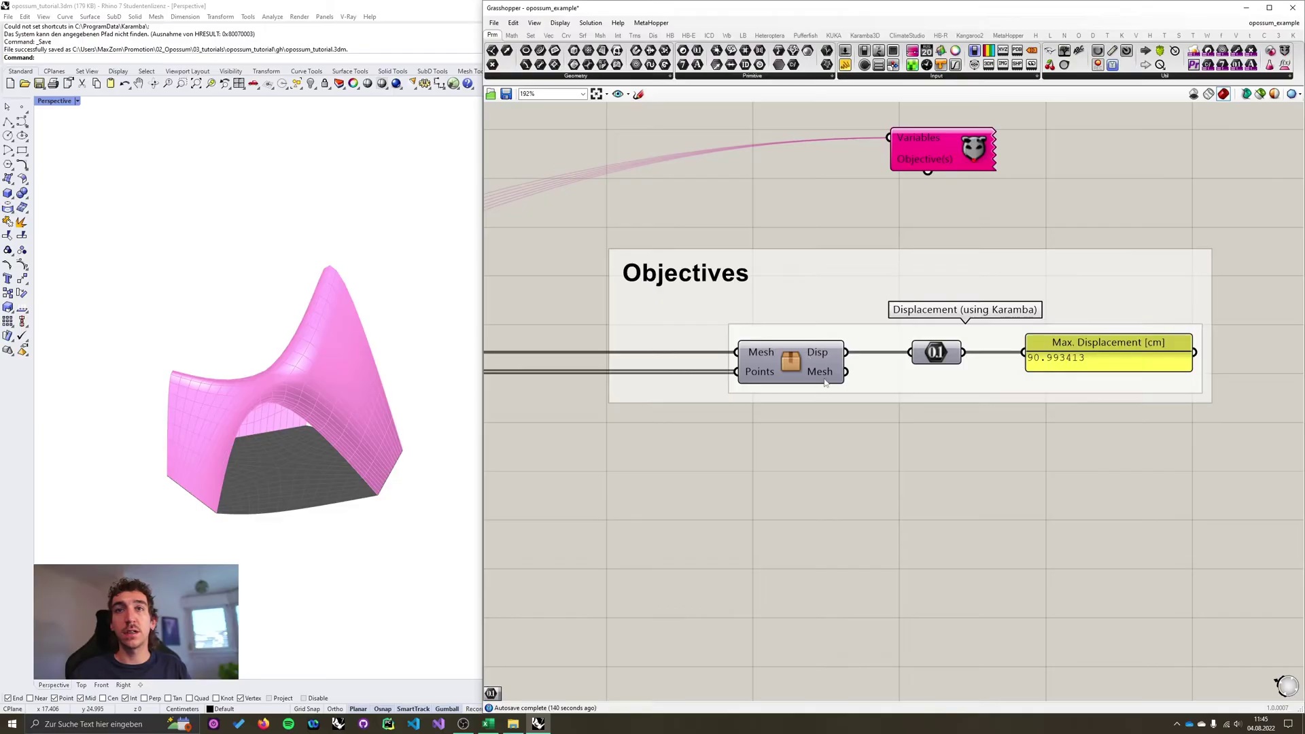
pyautogui.moveTo(788, 366)
pyautogui.click(939, 352)
pyautogui.click(947, 224)
pyautogui.moveTo(928, 172); pyautogui.dragTo(939, 352)
pyautogui.moveTo(947, 140); pyautogui.dragTo(849, 144)
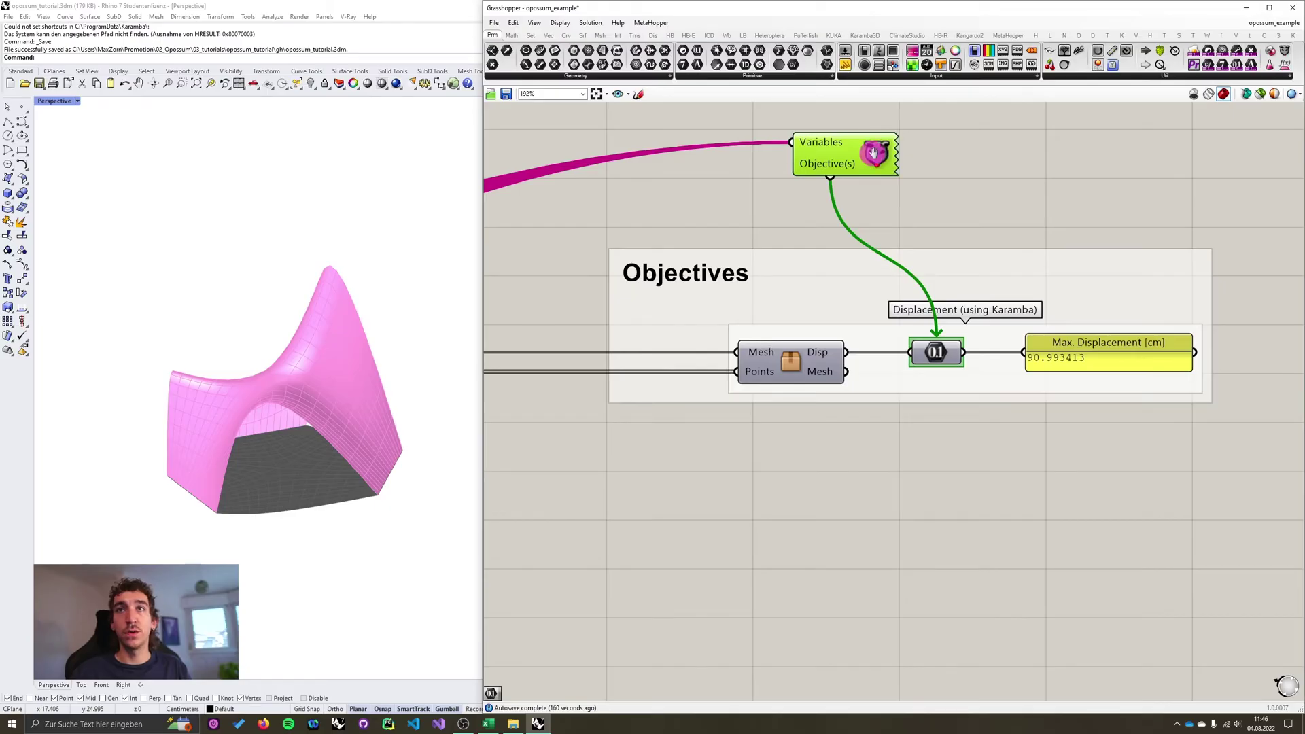
pyautogui.moveTo(873, 153); pyautogui.dragTo(1019, 206, button='right')
# - Paste the Opossum licence key into the License key field and save it
pyautogui.doubleClick(998, 217)
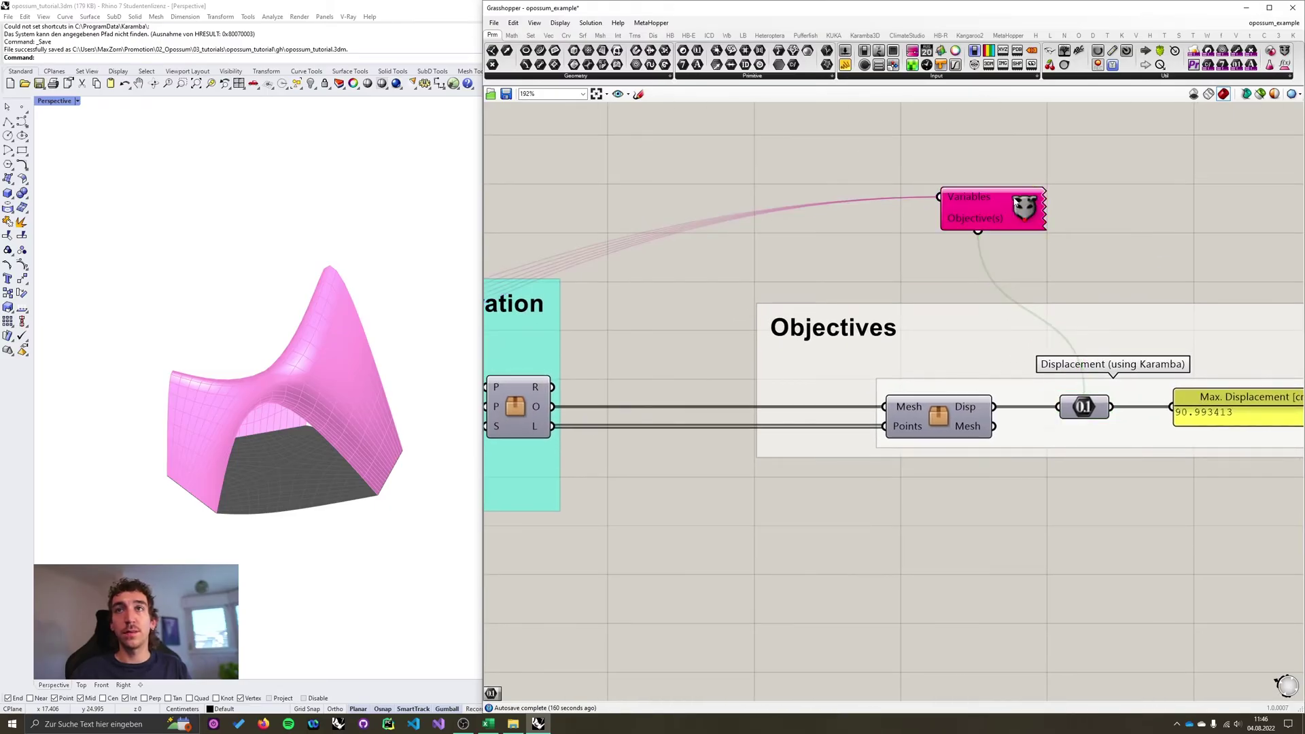
pyautogui.doubleClick(1020, 211)
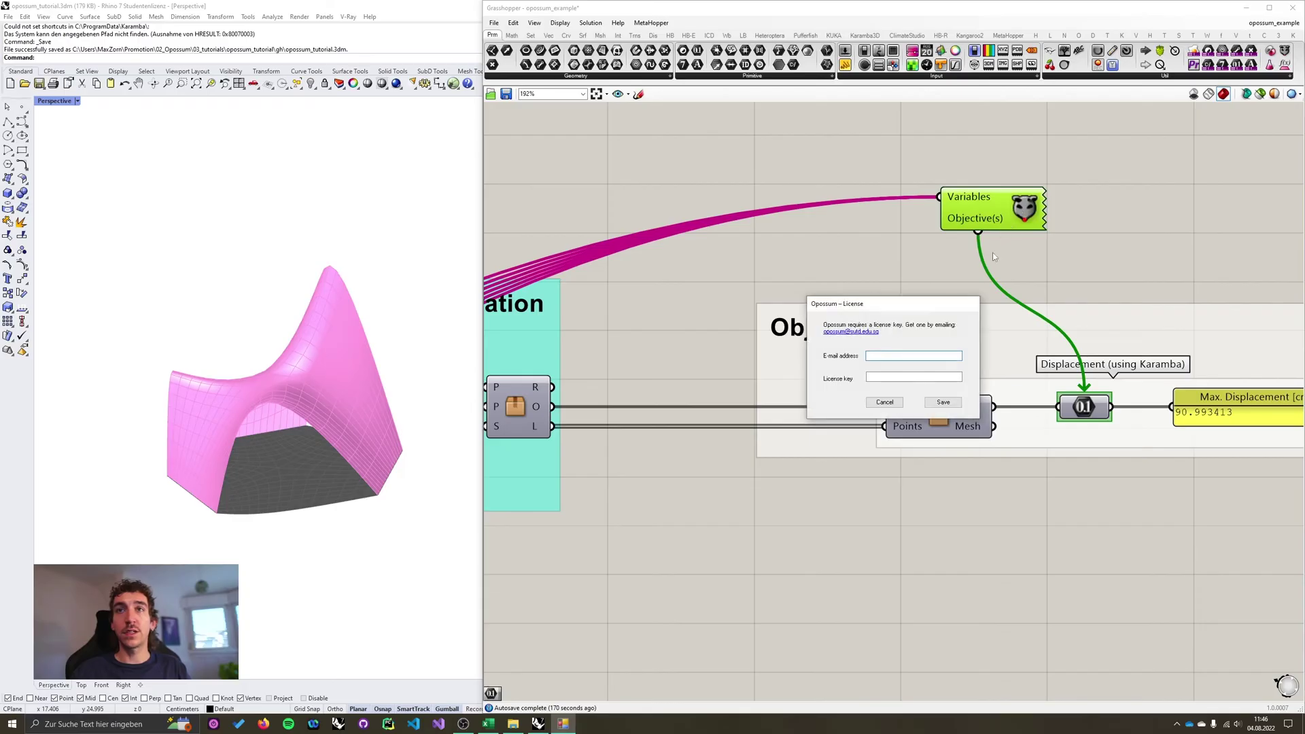
pyautogui.moveTo(945, 305); pyautogui.dragTo(829, 185)
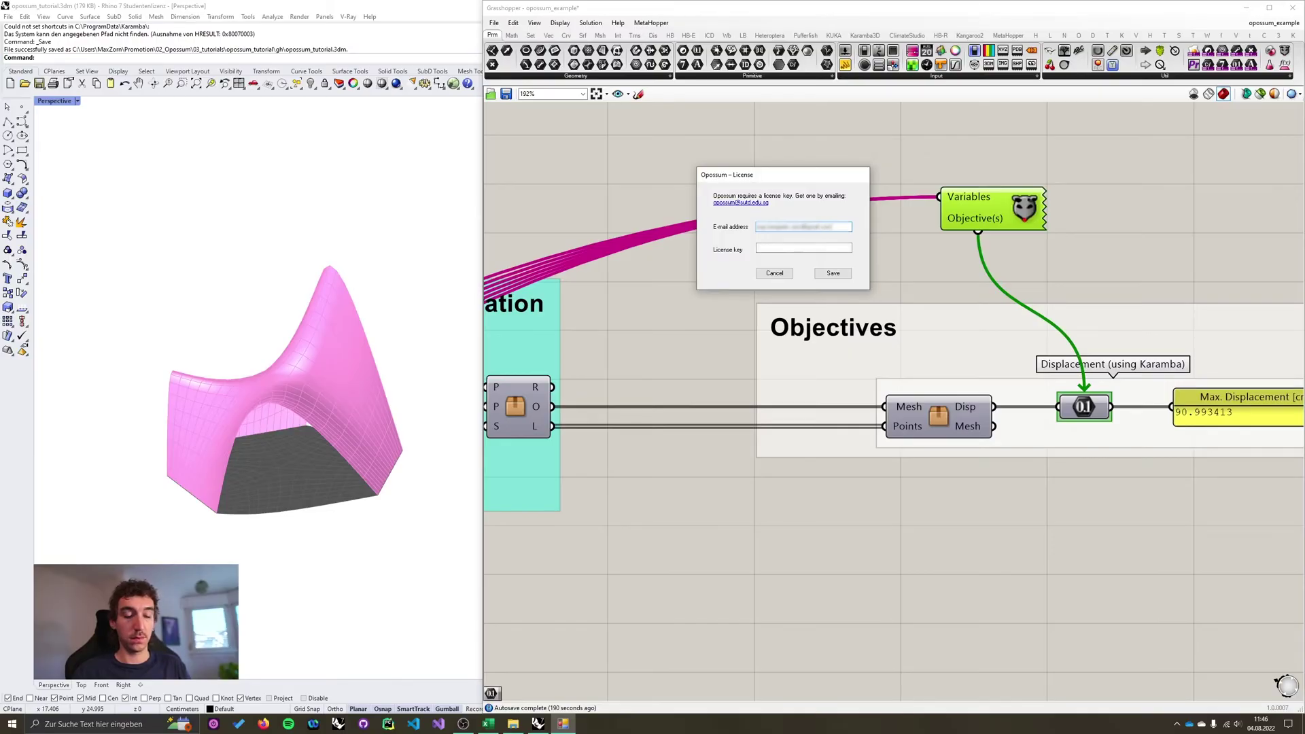
pyautogui.click(772, 248)
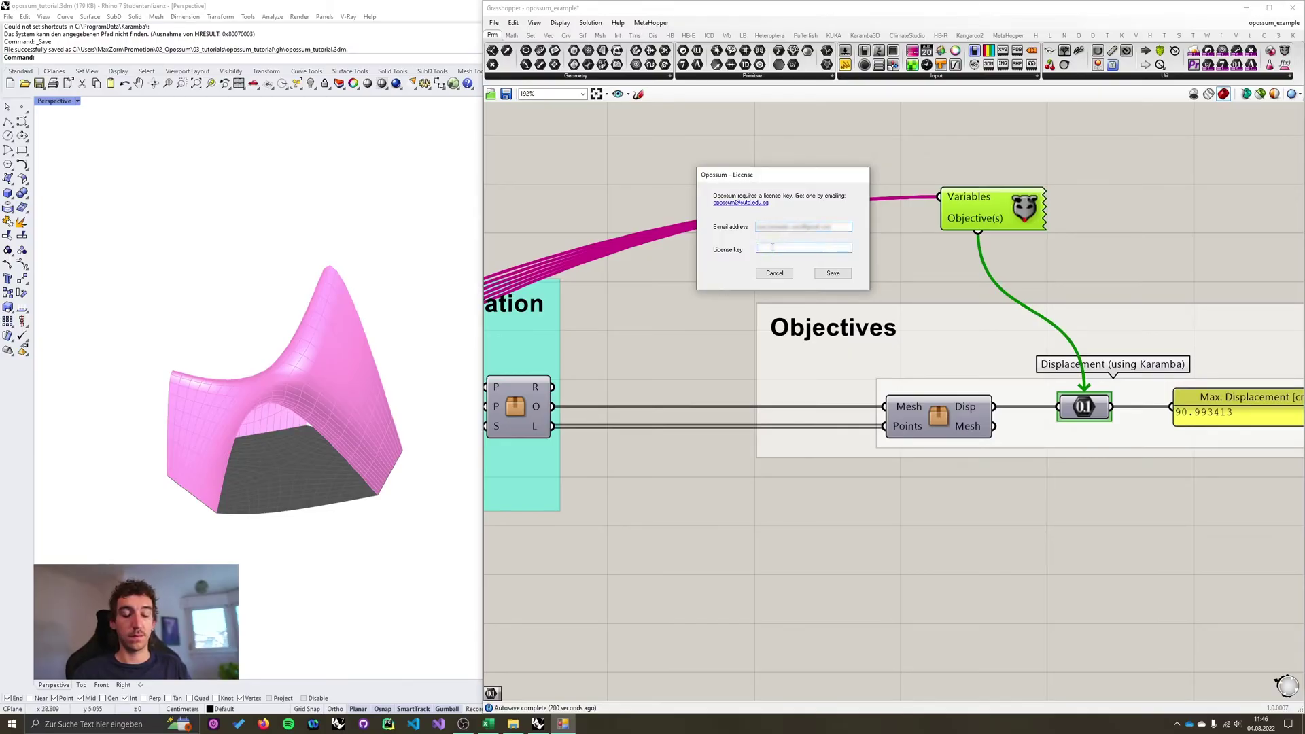
pyautogui.hotkey('ctrl', 'v')
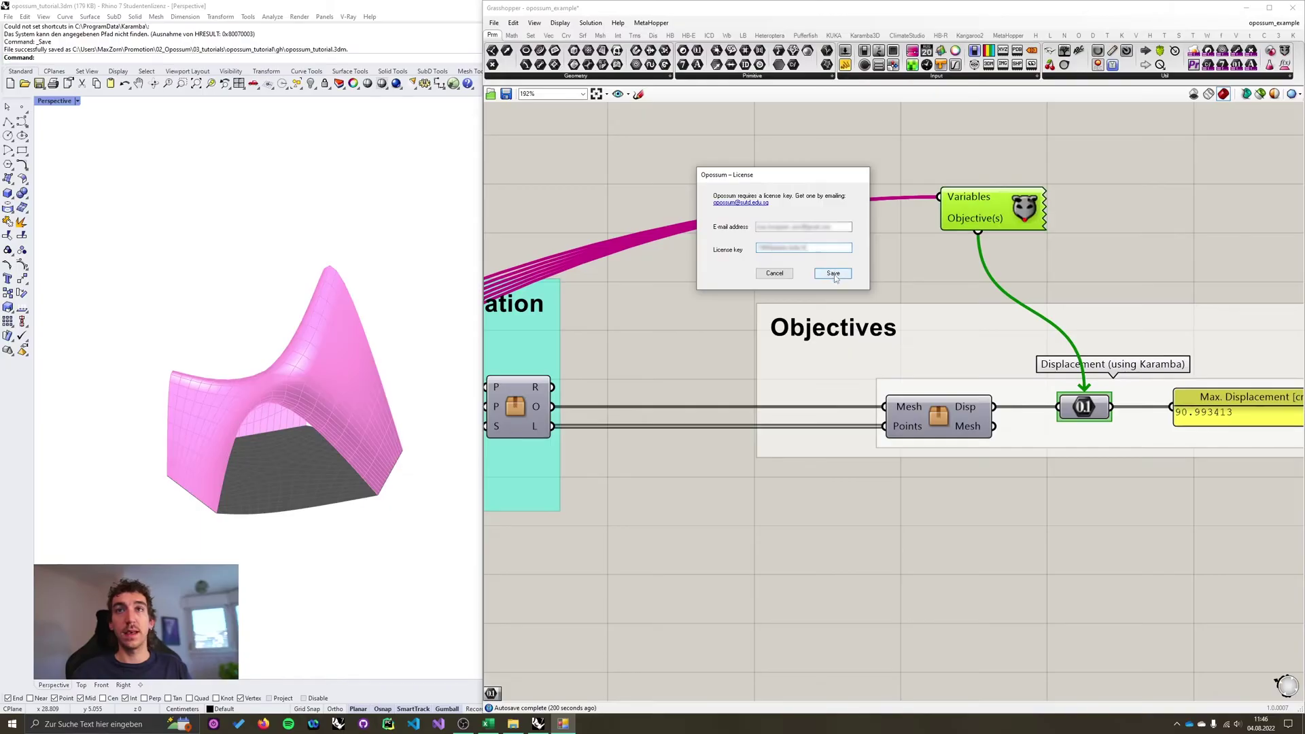
pyautogui.click(834, 274)
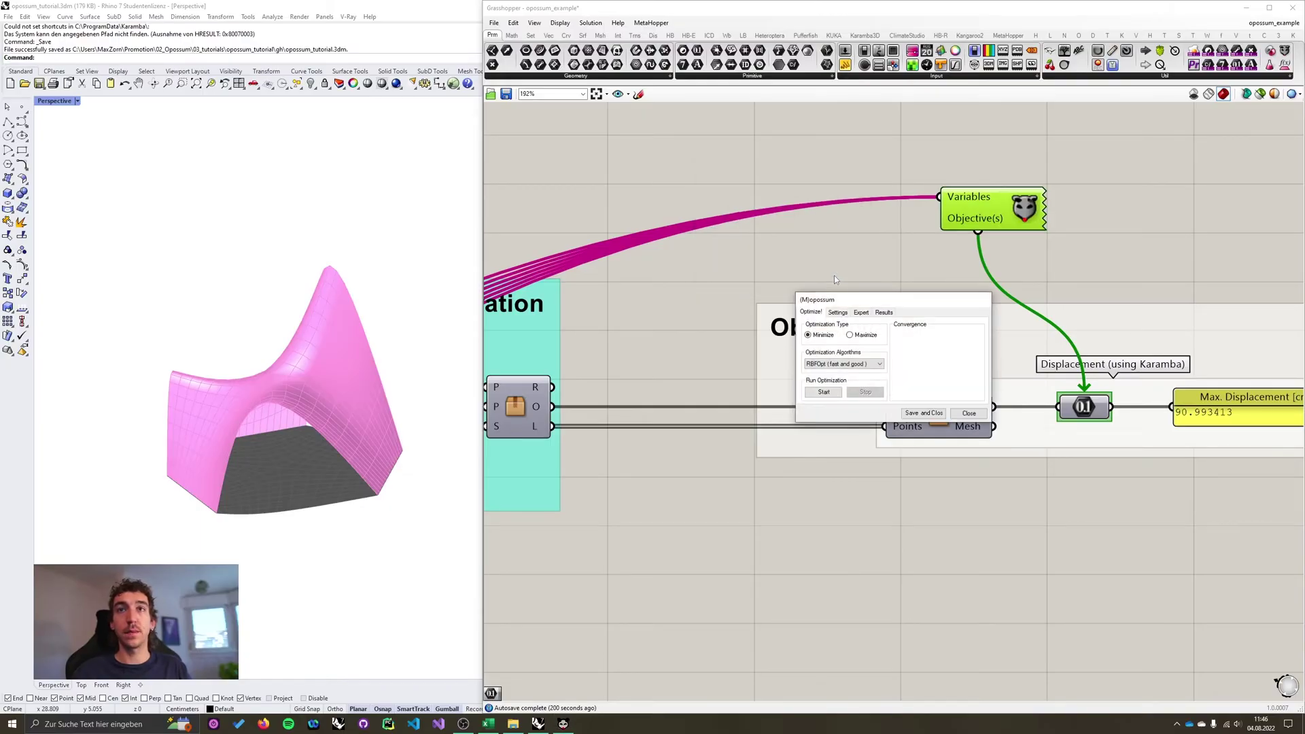
# - Review the Optimization Algorithms list and keep RBFOpt (fast and good) selected
pyautogui.moveTo(816, 281); pyautogui.dragTo(752, 174)
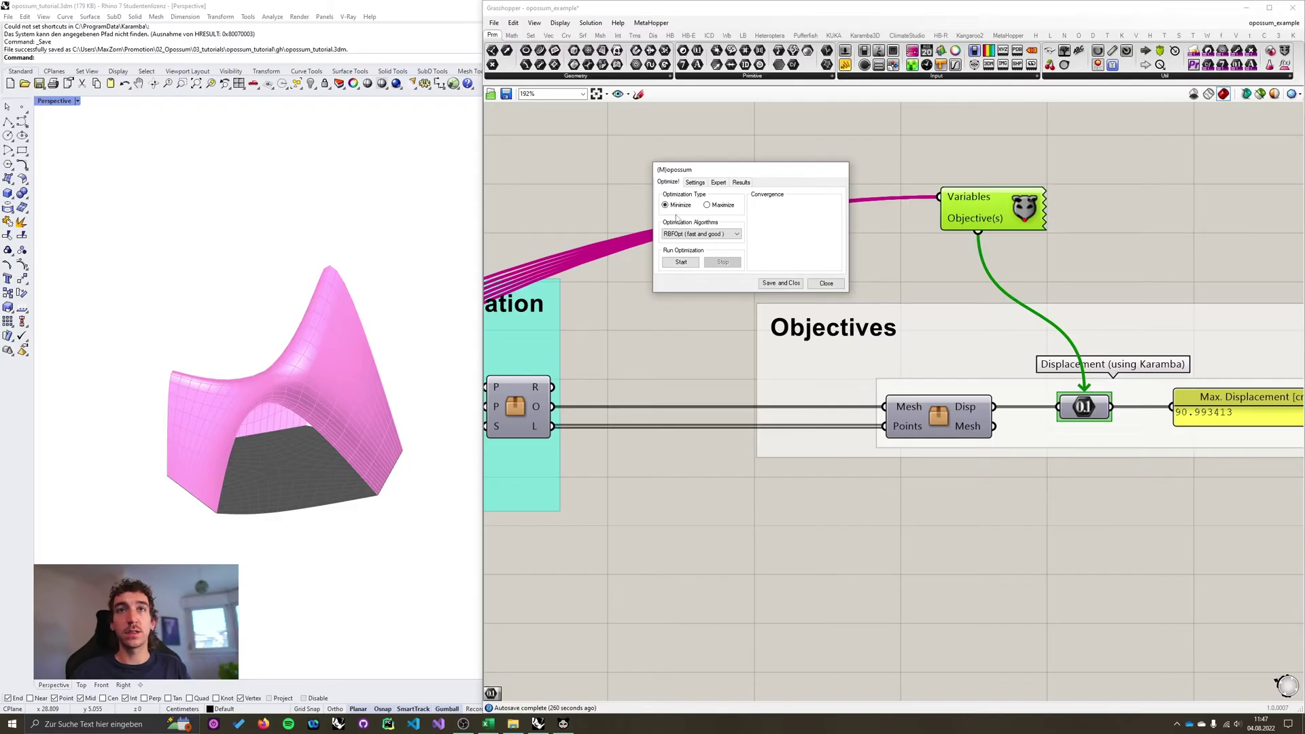
pyautogui.click(733, 235)
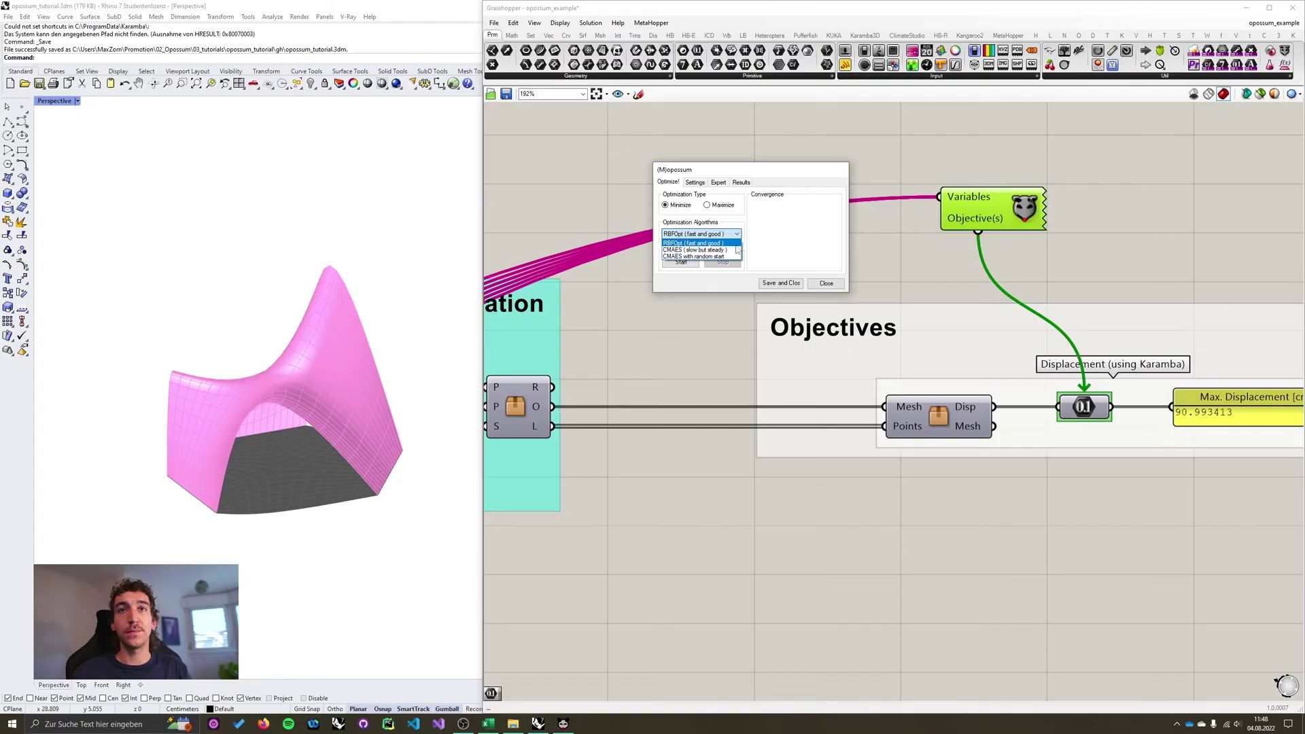
pyautogui.click(763, 244)
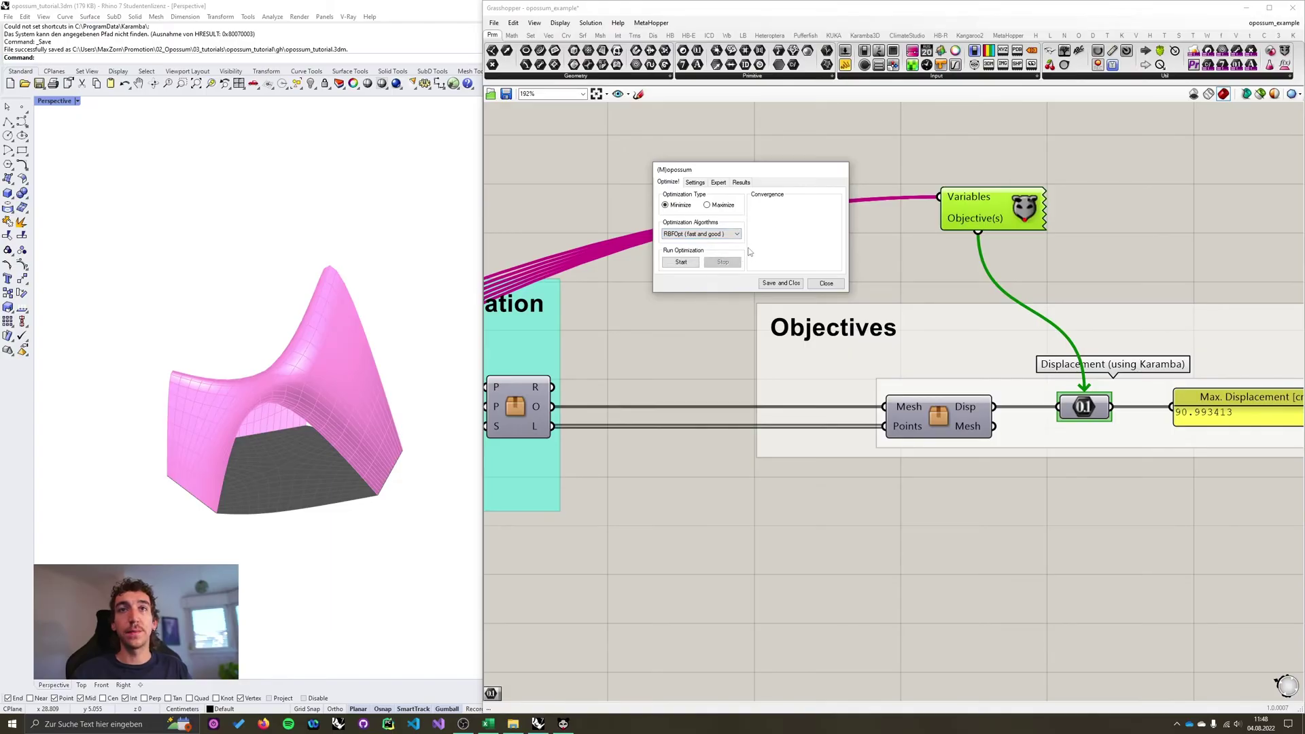
# - In Settings, enable the Iterations exceed stop condition with a limit of 100
pyautogui.click(696, 183)
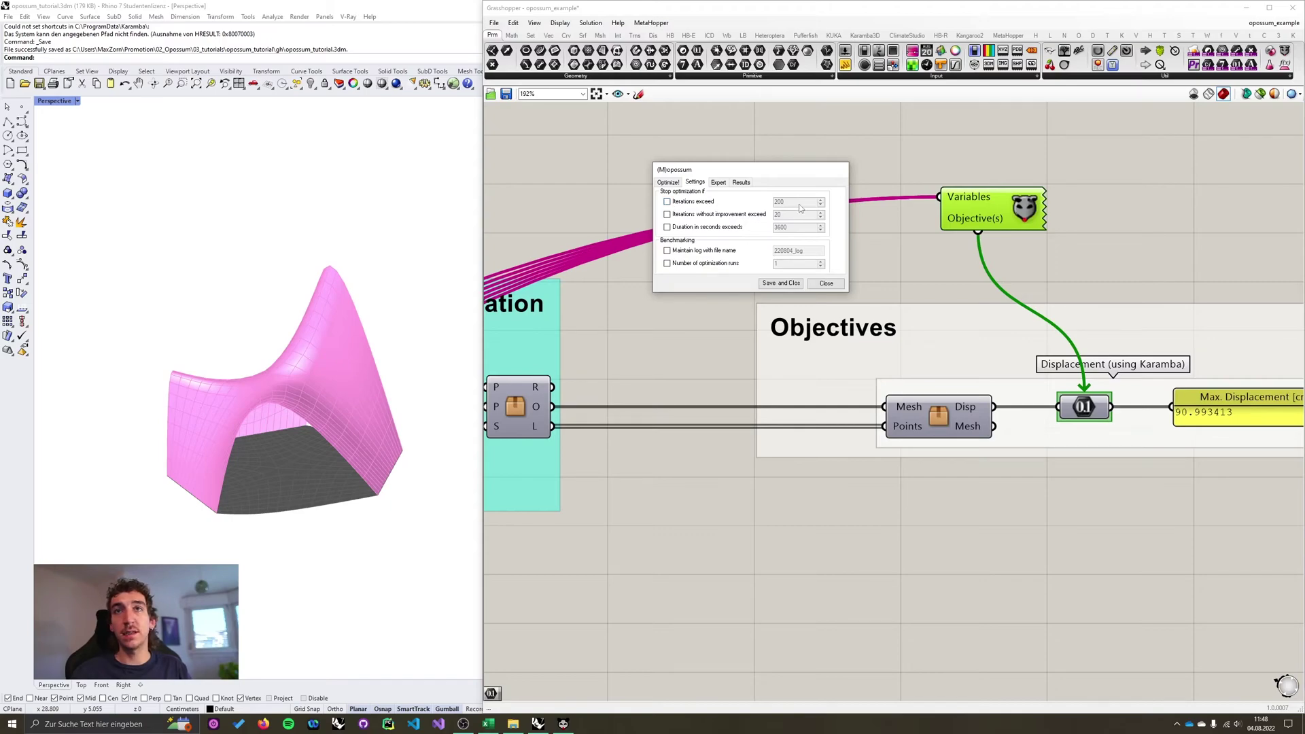
pyautogui.click(668, 202)
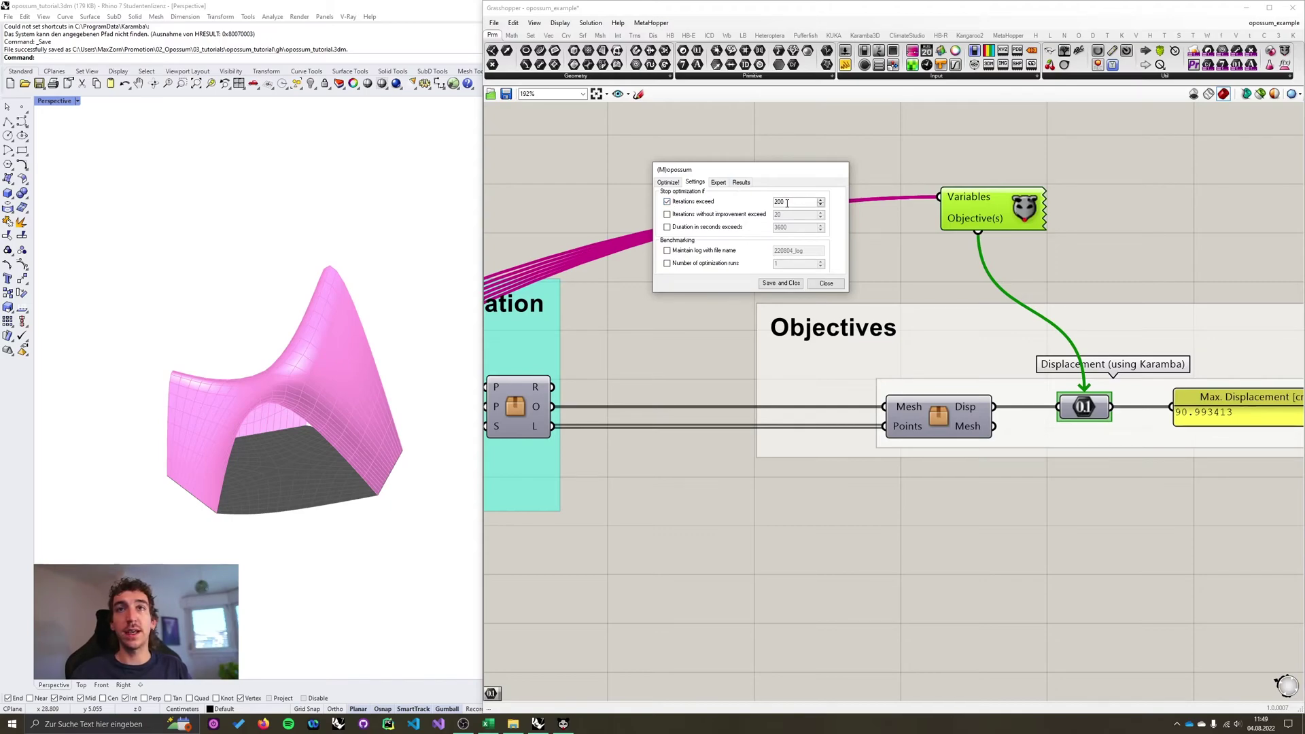
pyautogui.moveTo(792, 202); pyautogui.dragTo(767, 205)
pyautogui.write('10')
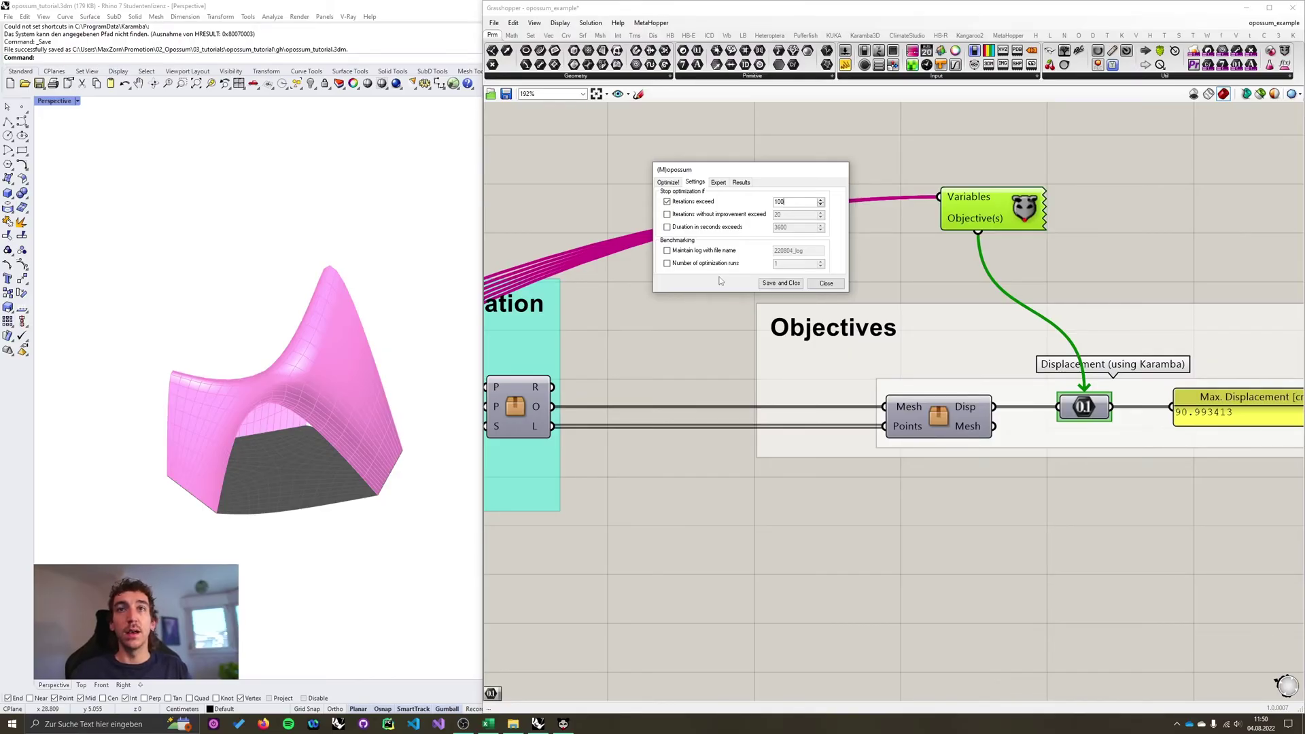
# - Show the Expert tab's default RBFOpt parameters, such as max_iterations 10000 and max_cycles 2000
pyautogui.click(718, 183)
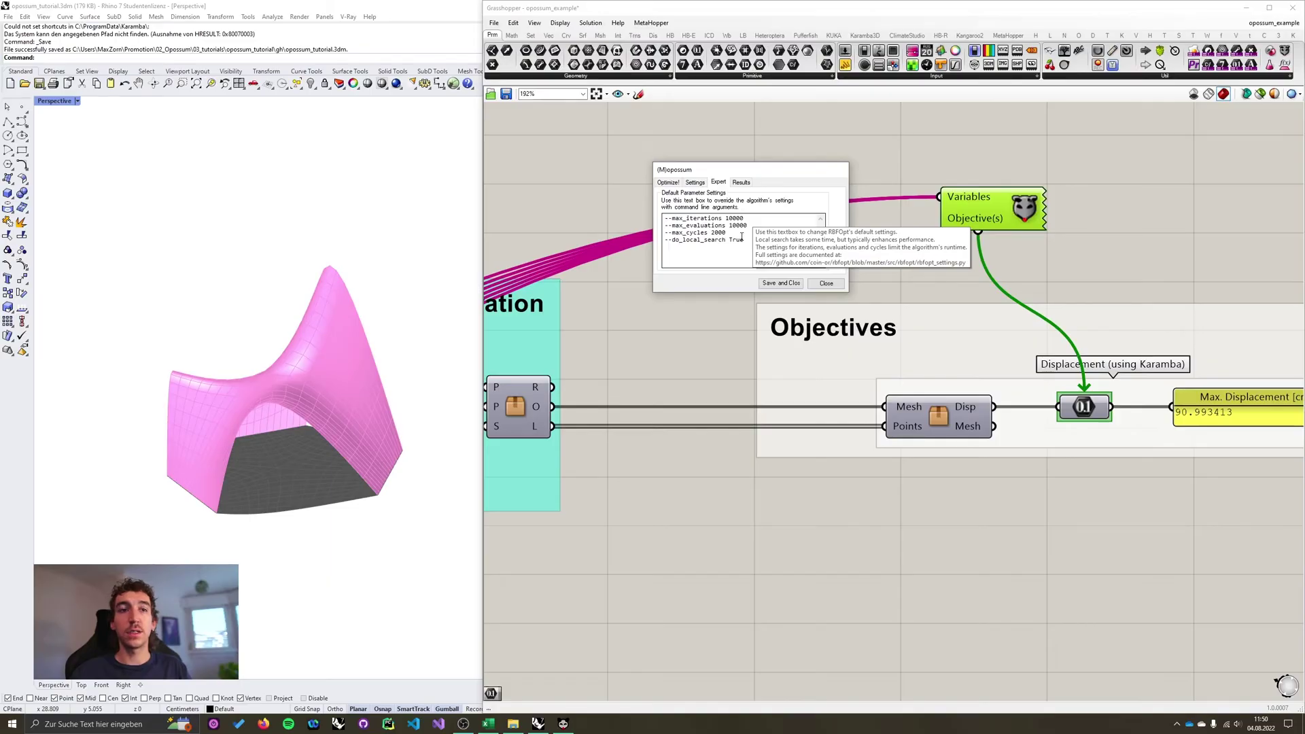
pyautogui.click(835, 411)
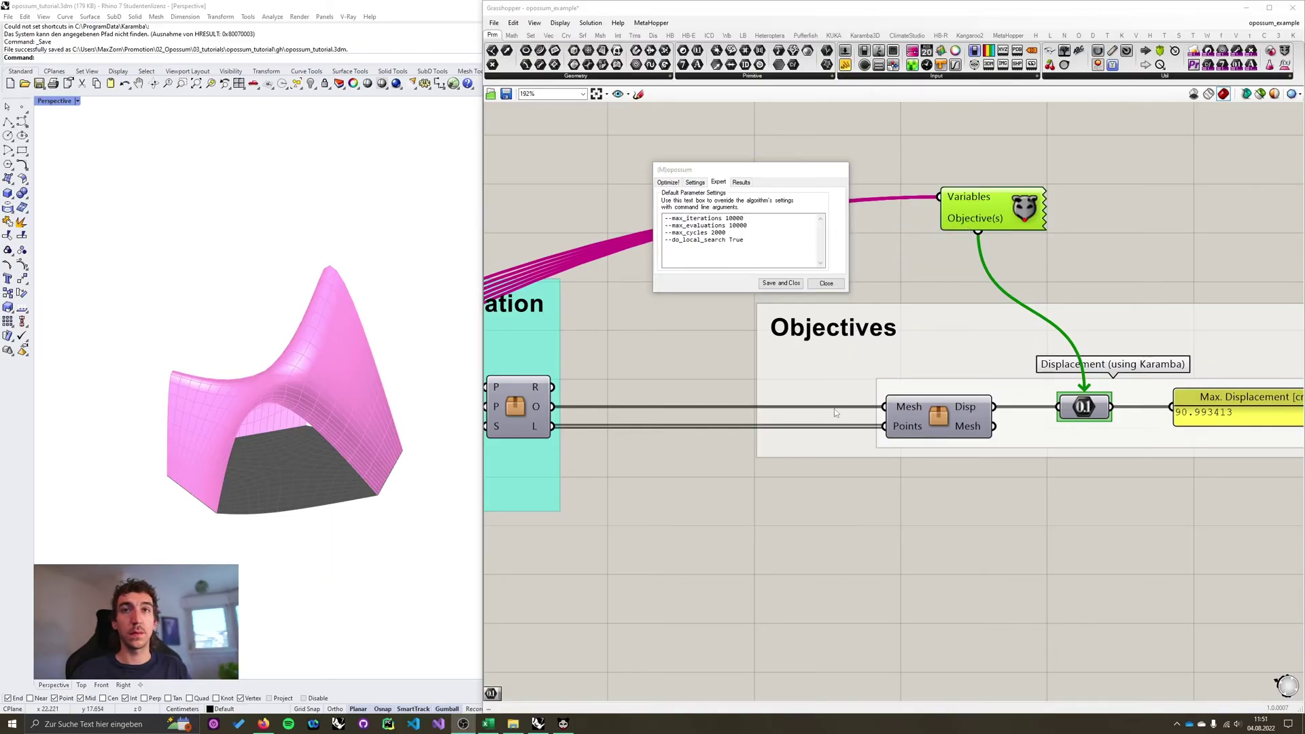
pyautogui.click(263, 724)
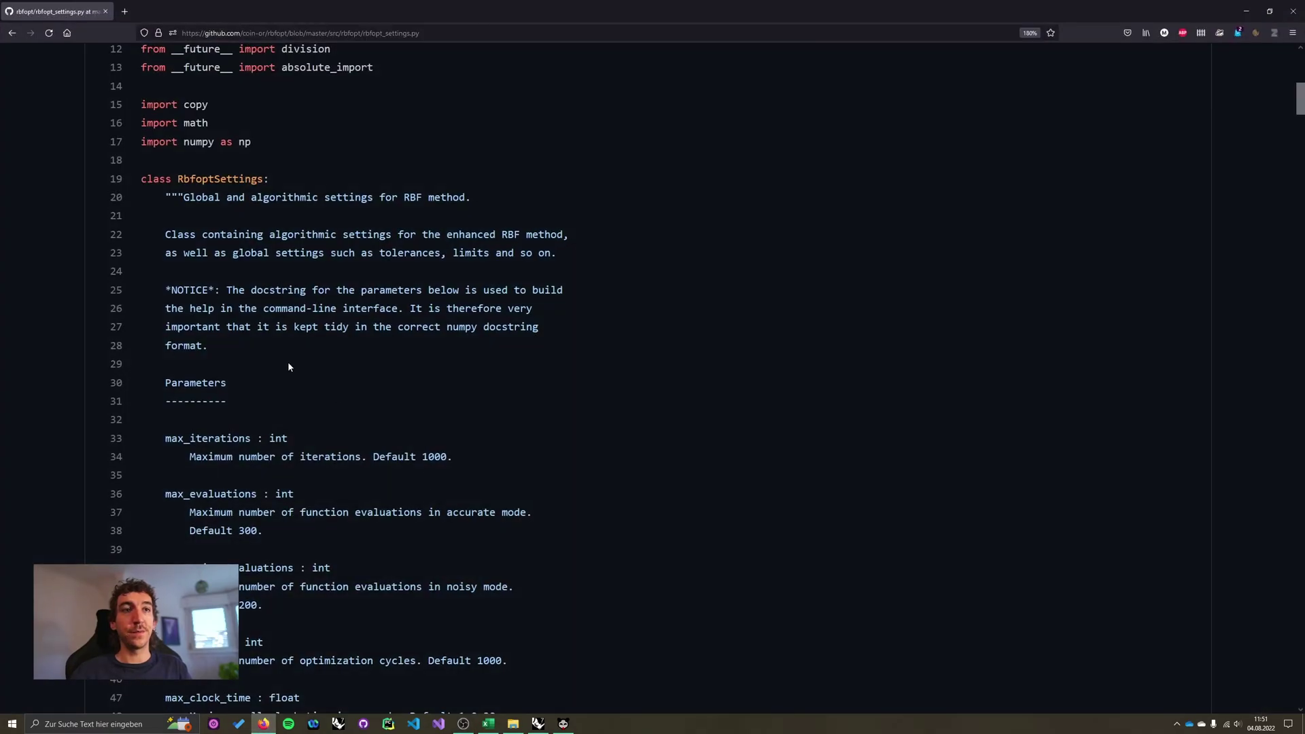
pyautogui.scroll(-2, 286, 364)
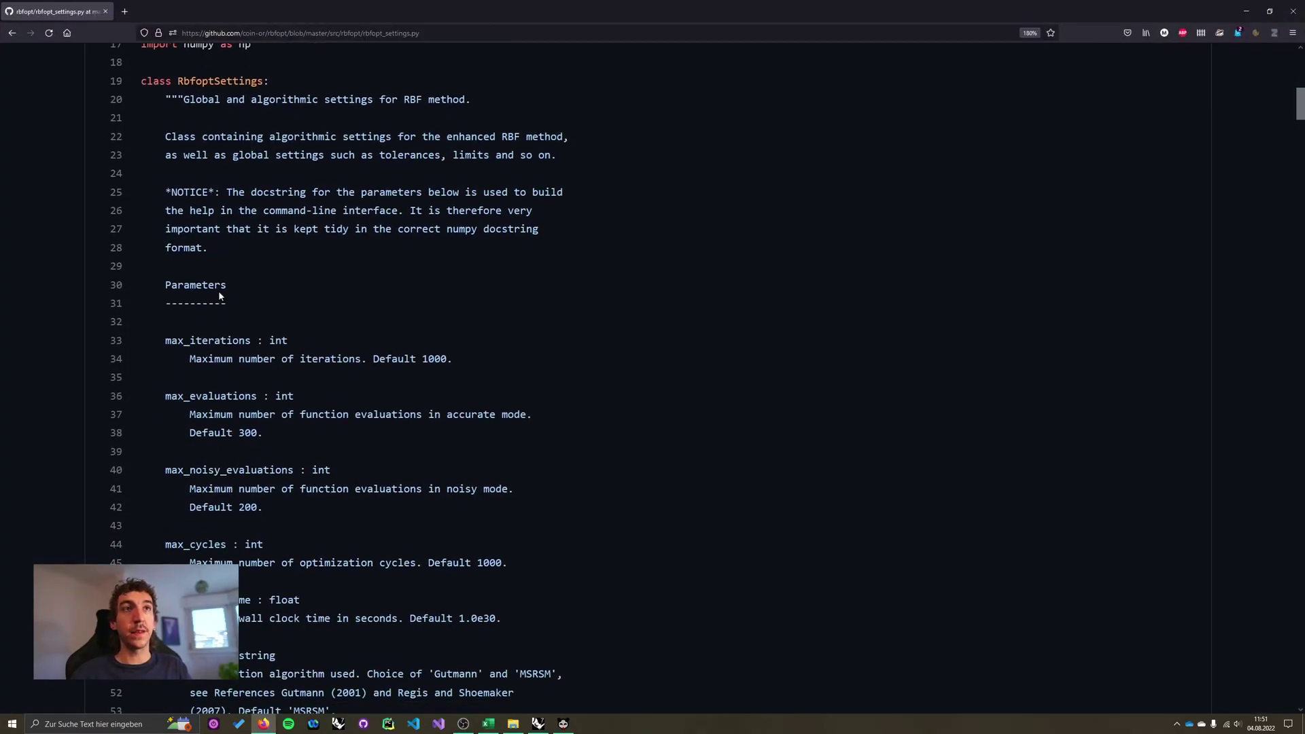
pyautogui.scroll(-4, 323, 302)
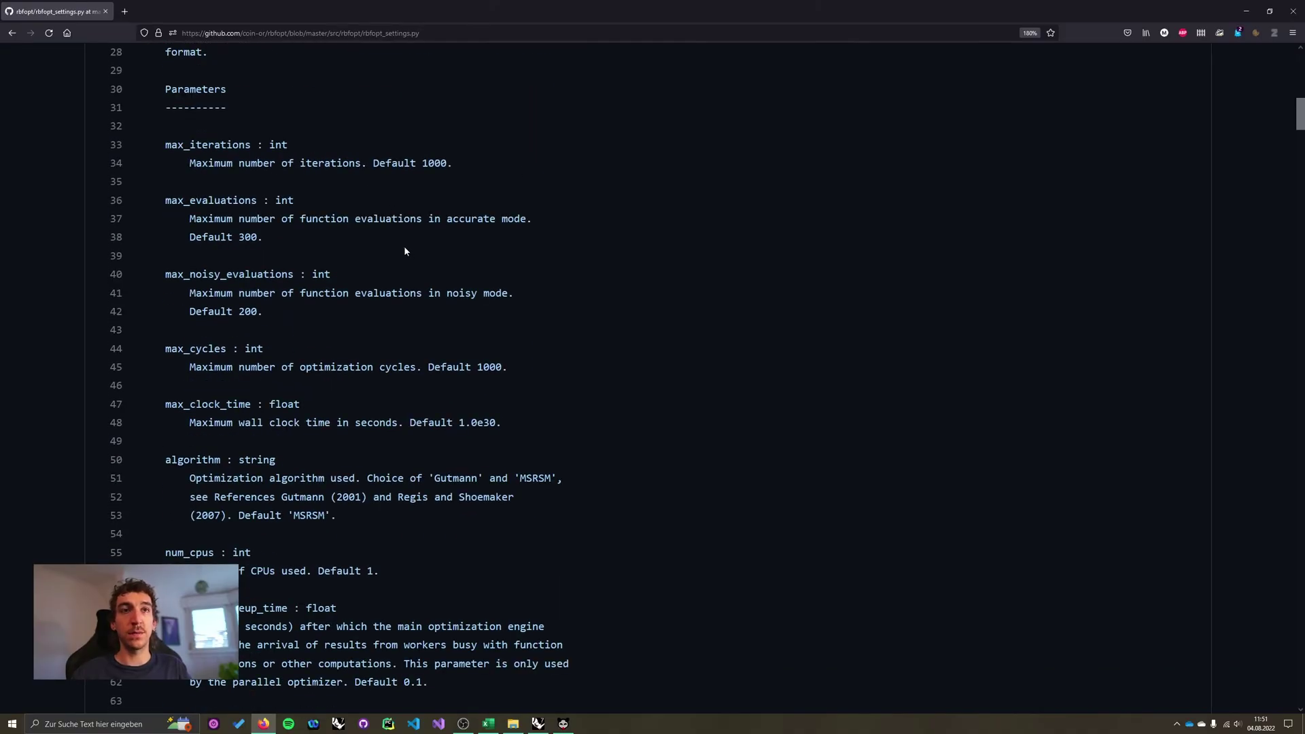
pyautogui.scroll(-4, 391, 248)
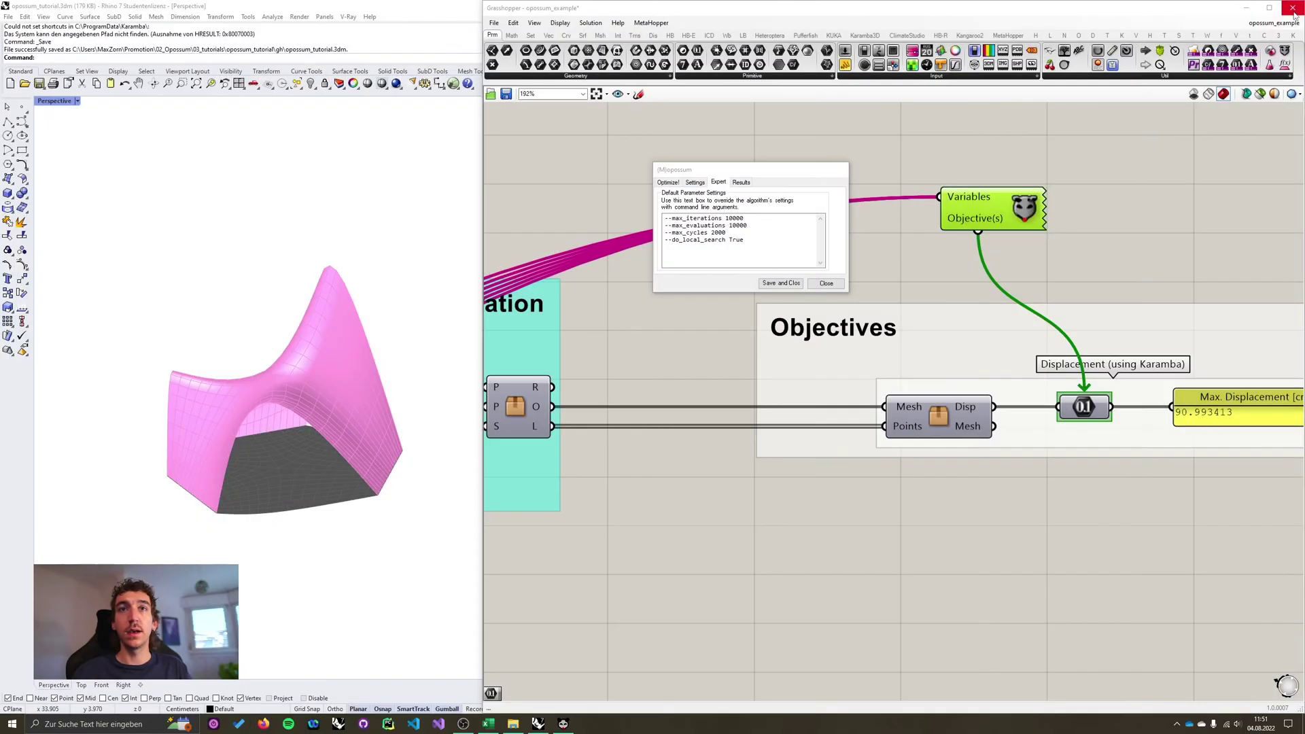
# - Check the Results table, then start the RBFOpt run from the Optimize! tab
pyautogui.click(1292, 11)
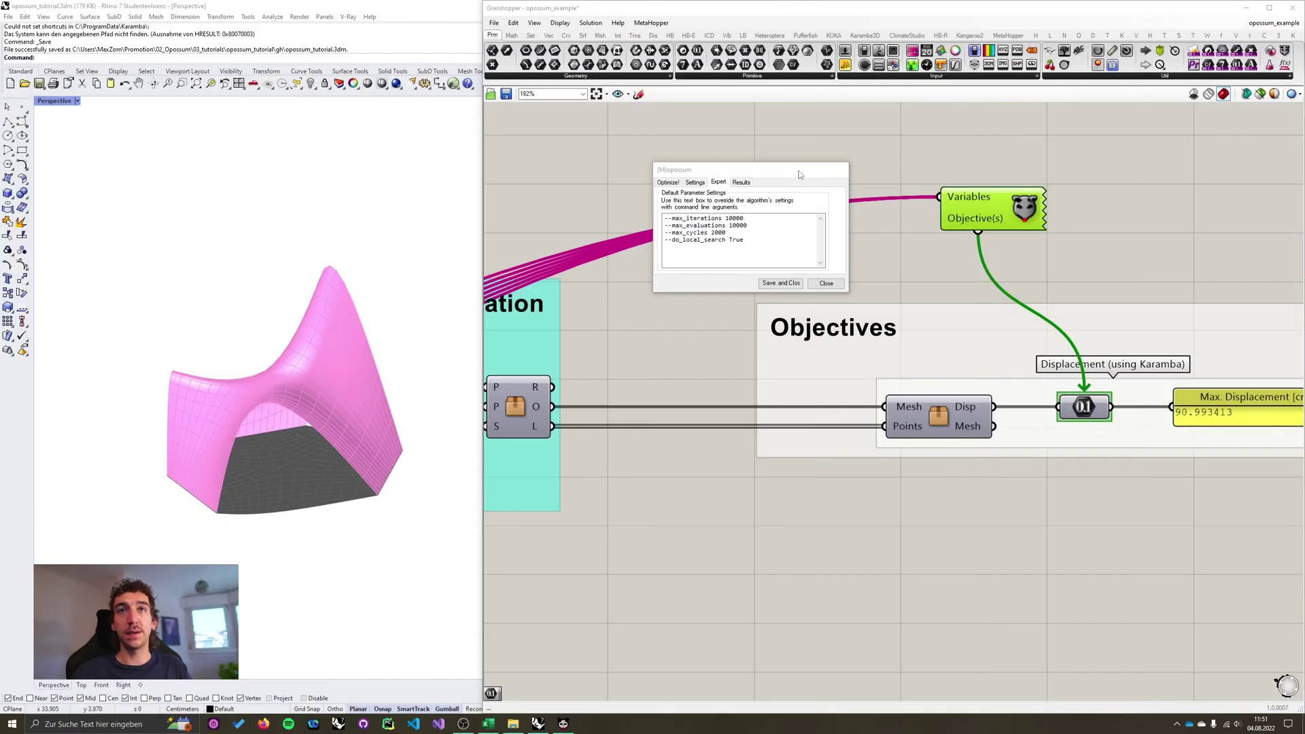
pyautogui.click(741, 183)
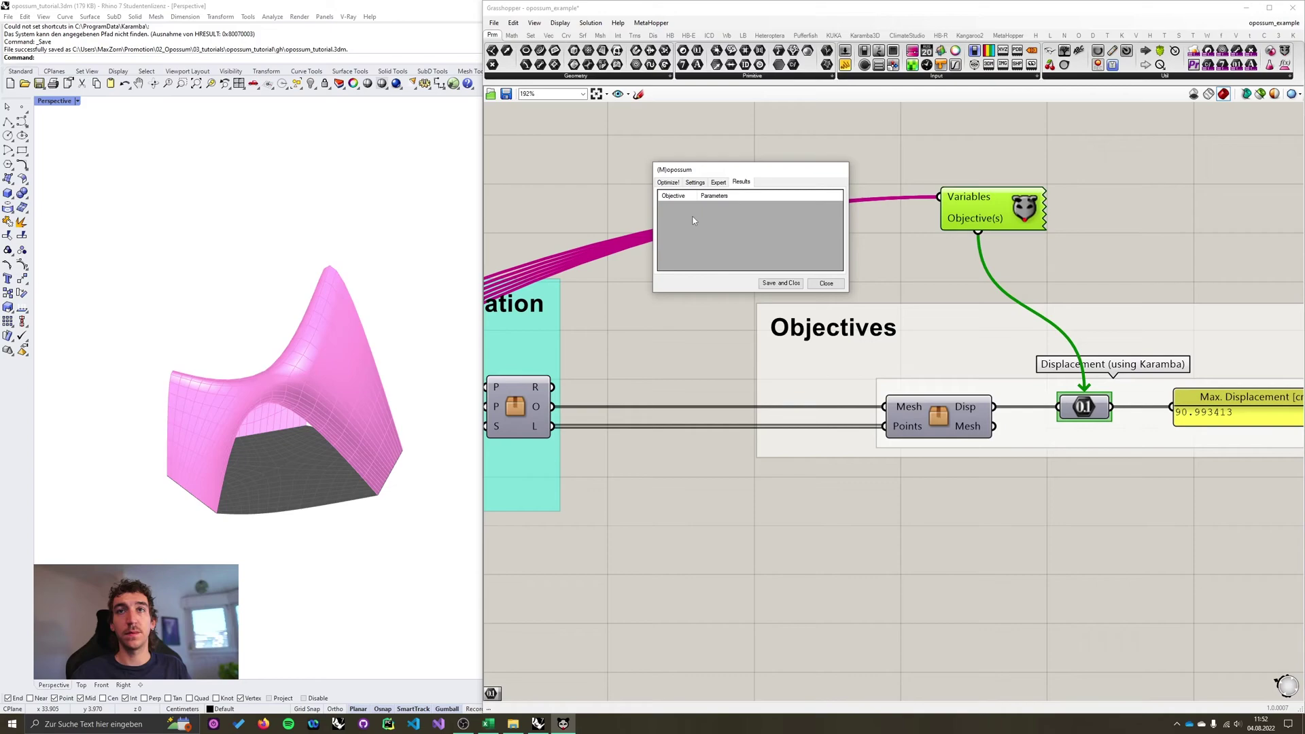
pyautogui.click(668, 183)
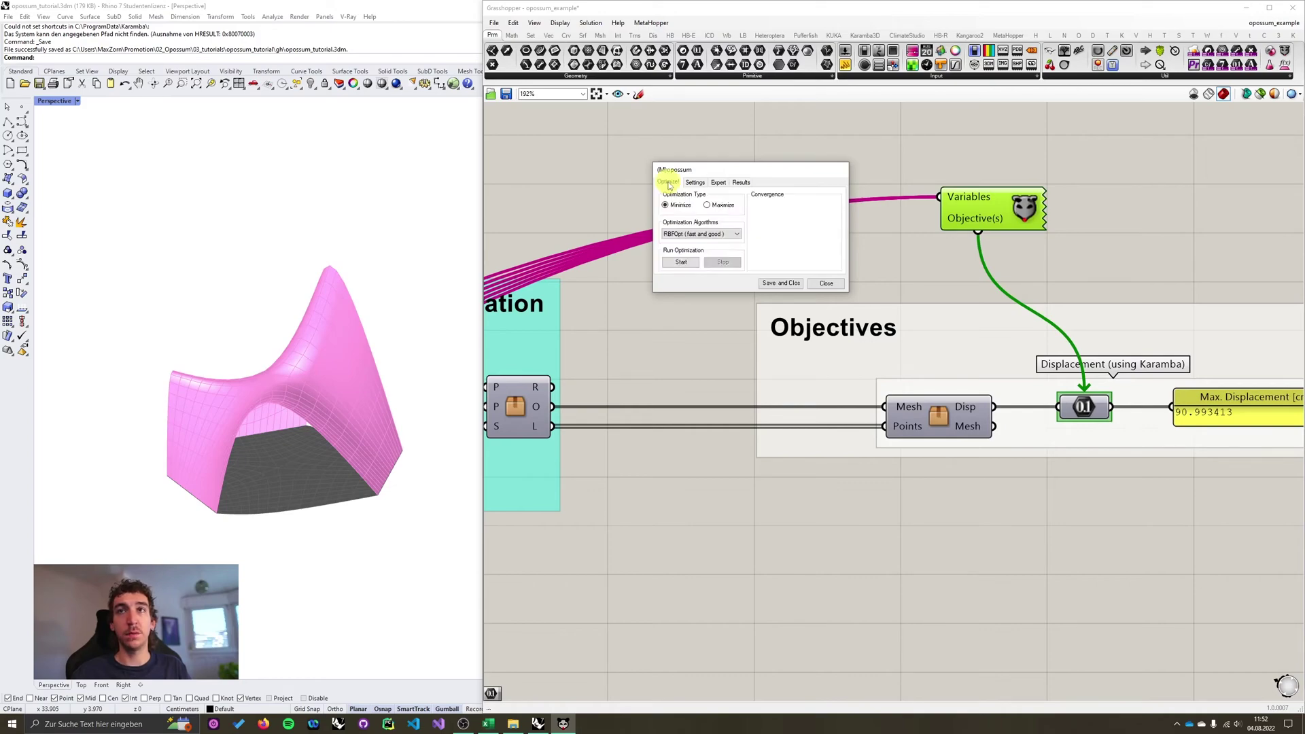
pyautogui.click(680, 263)
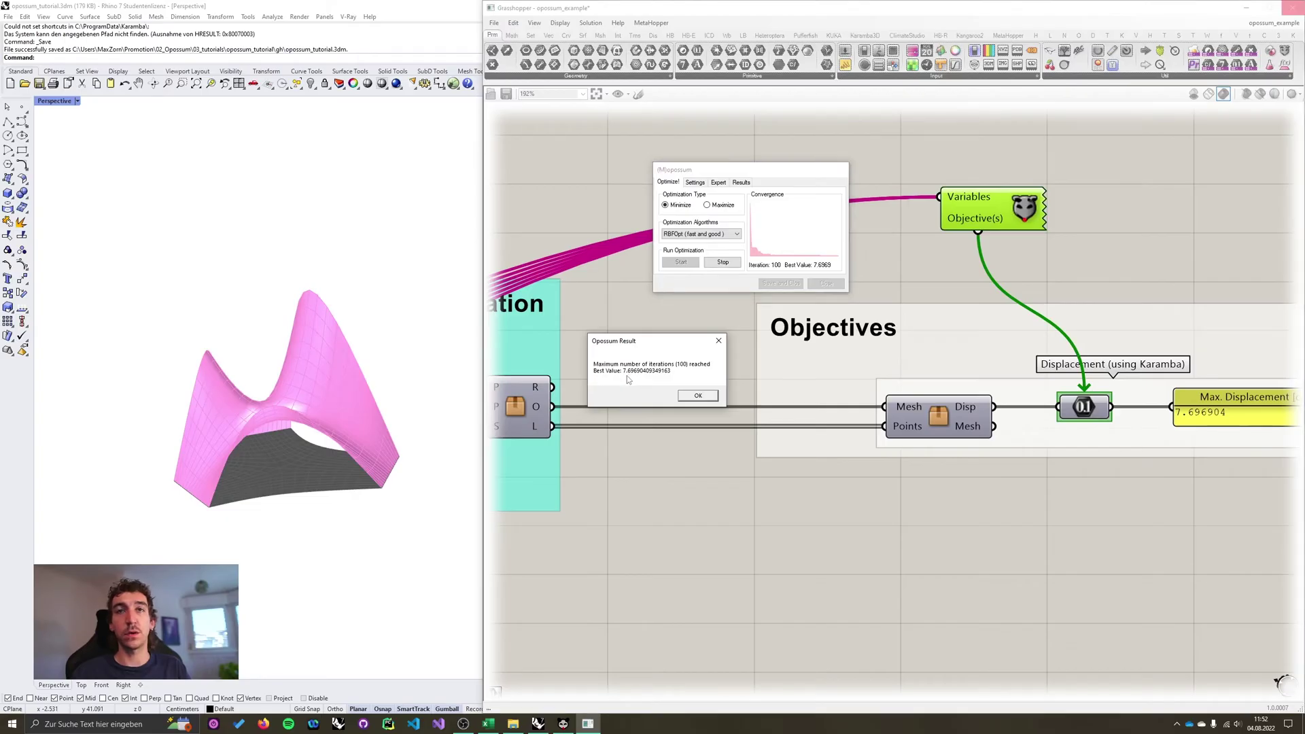
# - Dismiss the optimization result message and bring up the Opossum results table
pyautogui.click(698, 396)
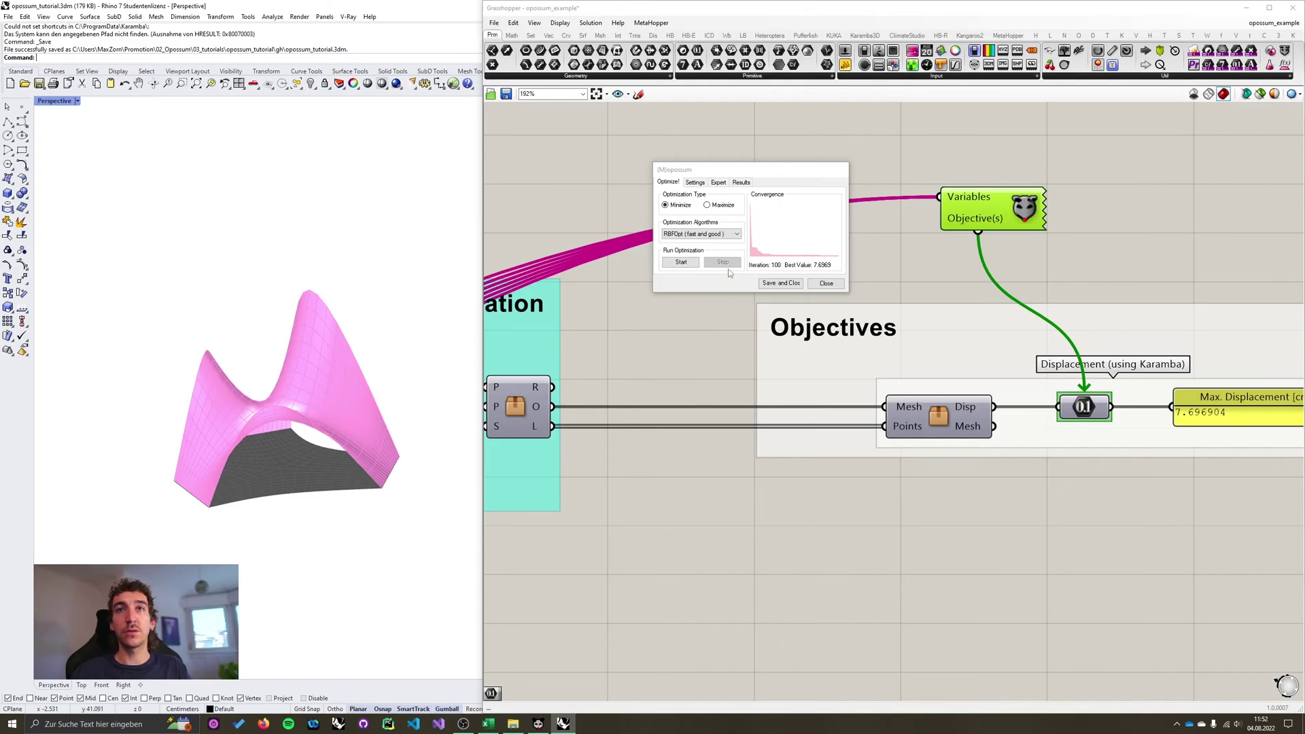
pyautogui.moveTo(786, 173); pyautogui.dragTo(750, 174)
pyautogui.click(705, 181)
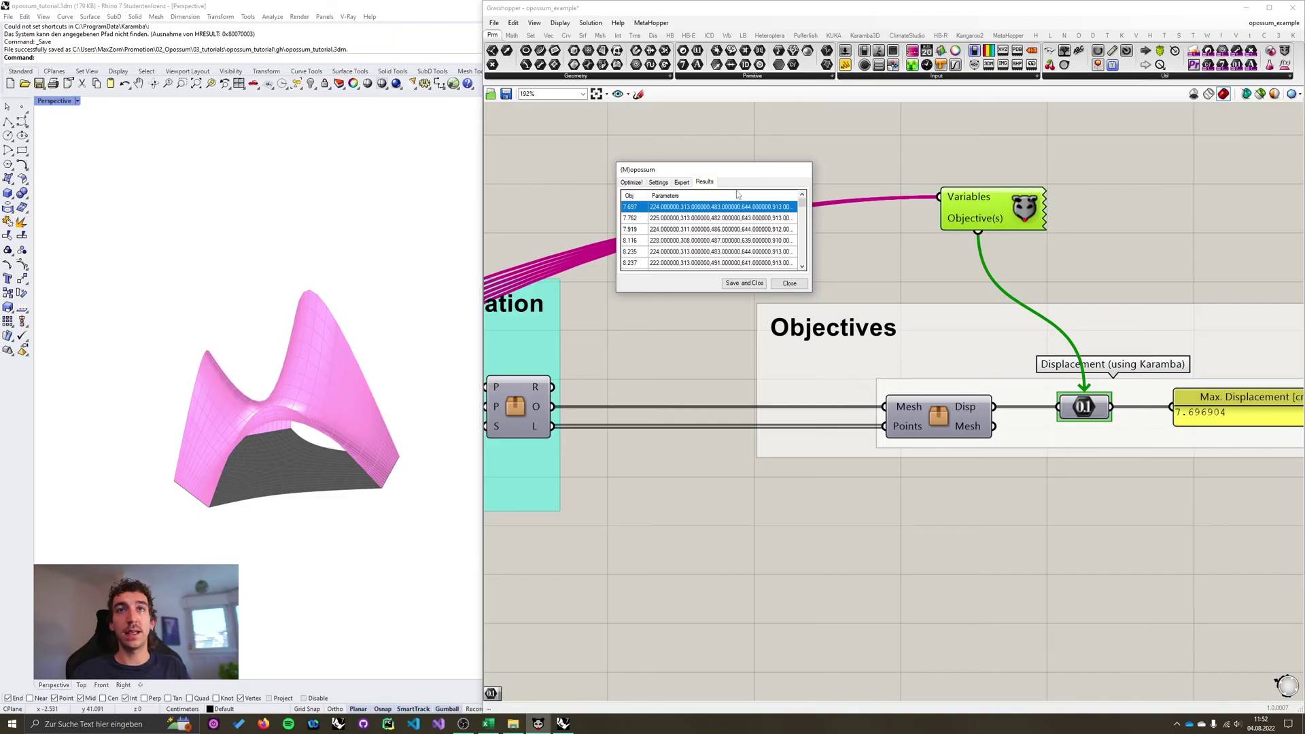
pyautogui.moveTo(802, 201)
pyautogui.mouseDown()
pyautogui.moveTo(802, 268)
pyautogui.moveTo(801, 199)
pyautogui.mouseUp()
pyautogui.scroll(-1, 660, 222)
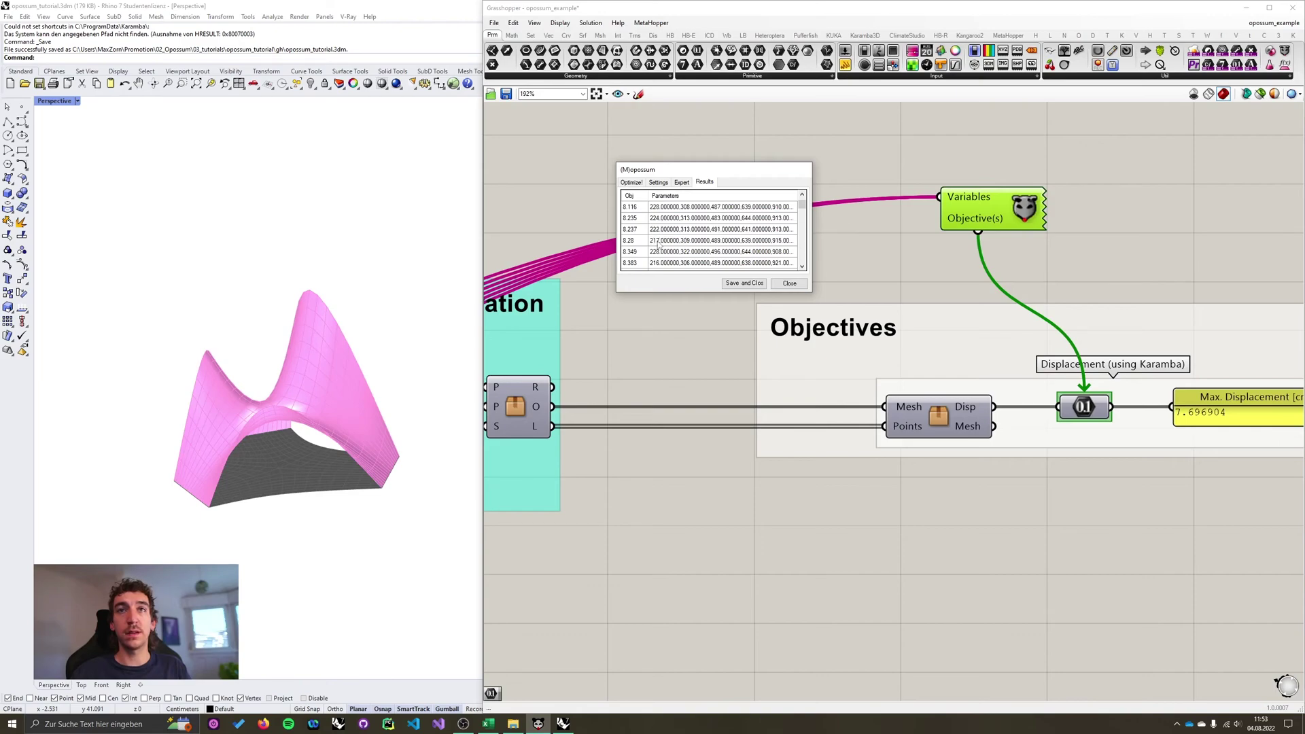
pyautogui.scroll(-1, 655, 243)
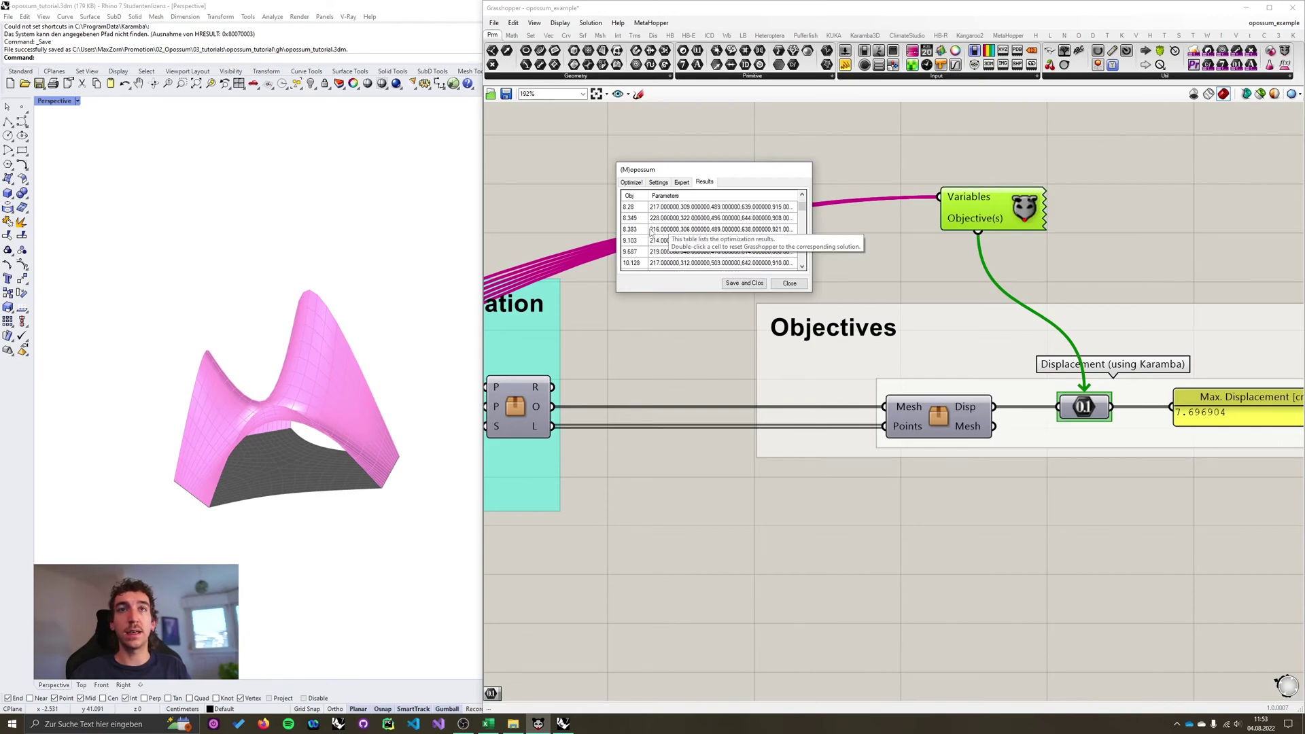
# - Load the 8.383, 11.675, 12.294 and finally 24.483 solutions into the model
pyautogui.doubleClick(641, 230)
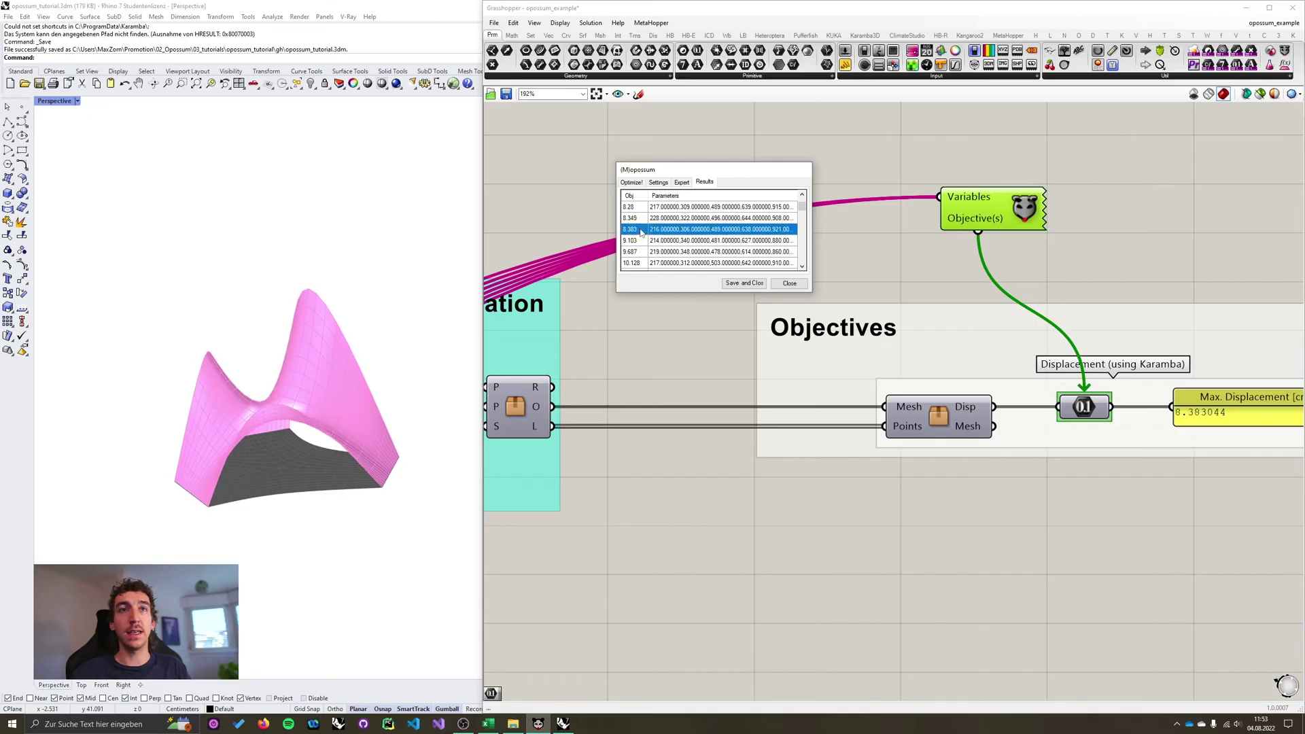
pyautogui.scroll(-1, 653, 251)
pyautogui.doubleClick(680, 253)
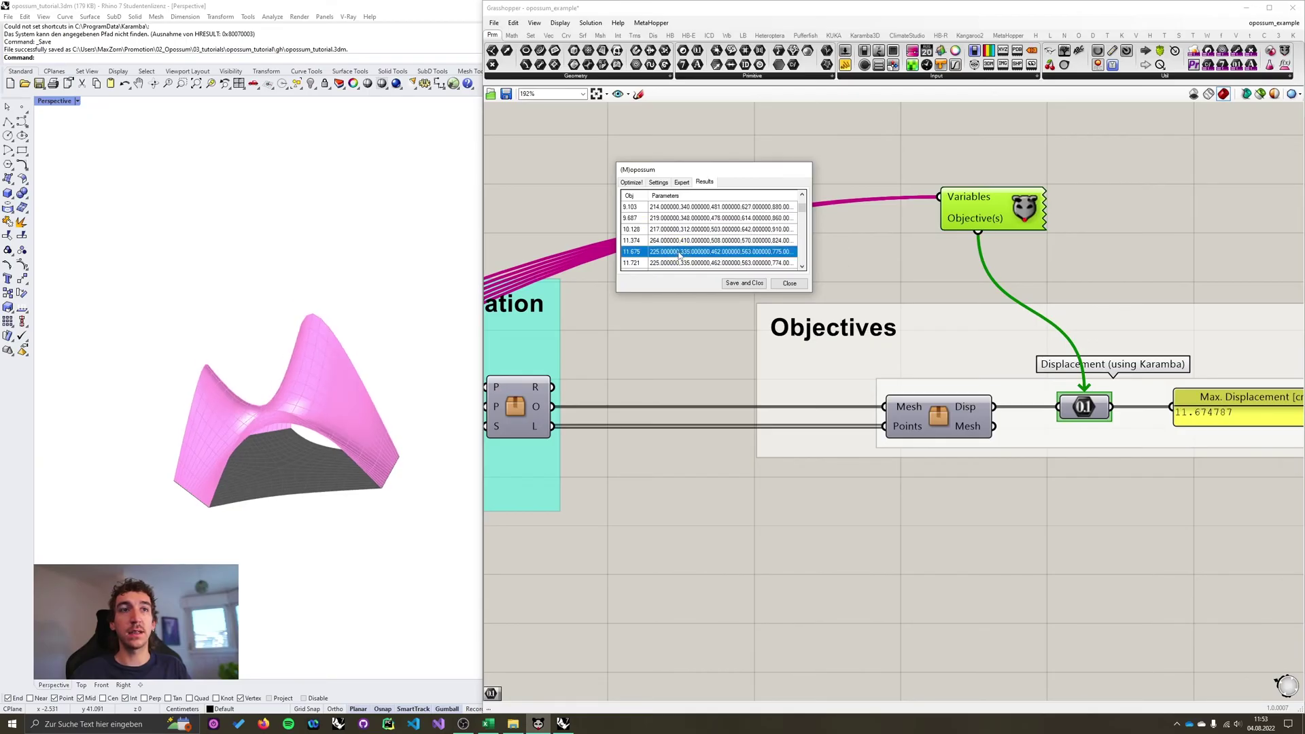
pyautogui.scroll(-2, 719, 219)
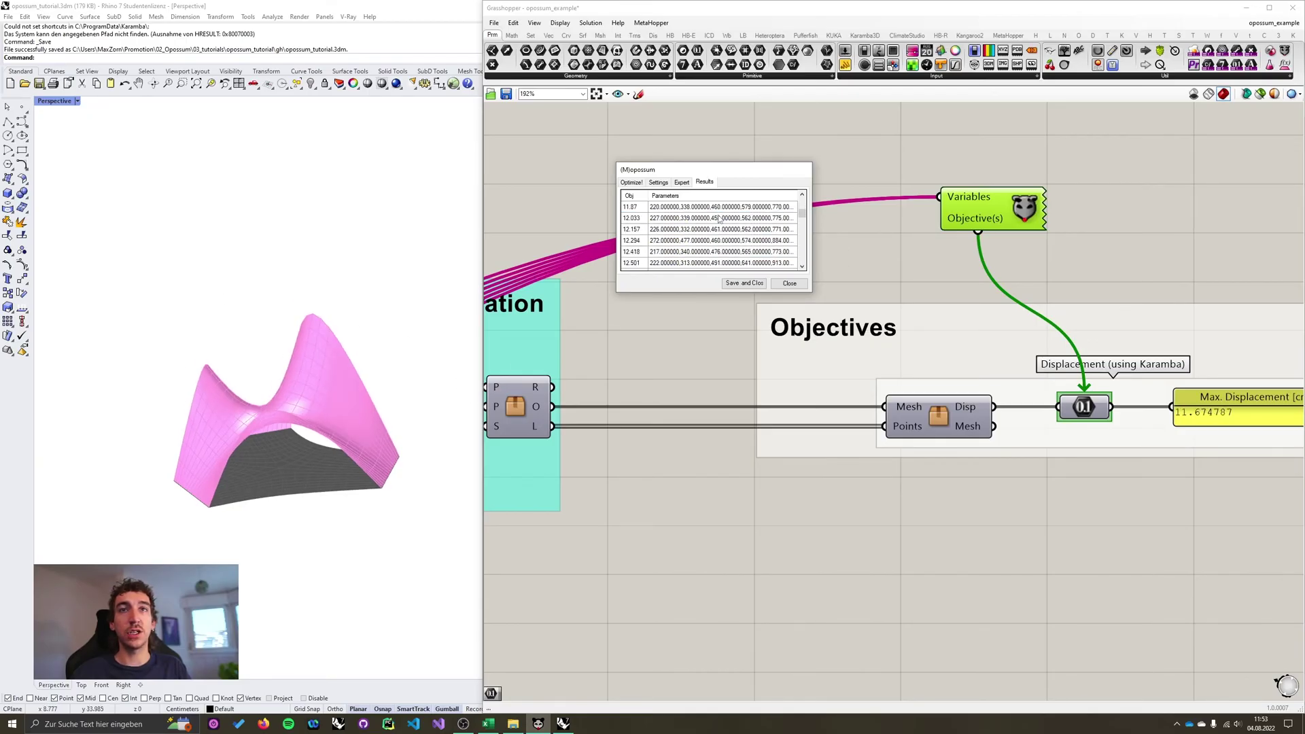
pyautogui.doubleClick(680, 240)
pyautogui.scroll(-1, 680, 249)
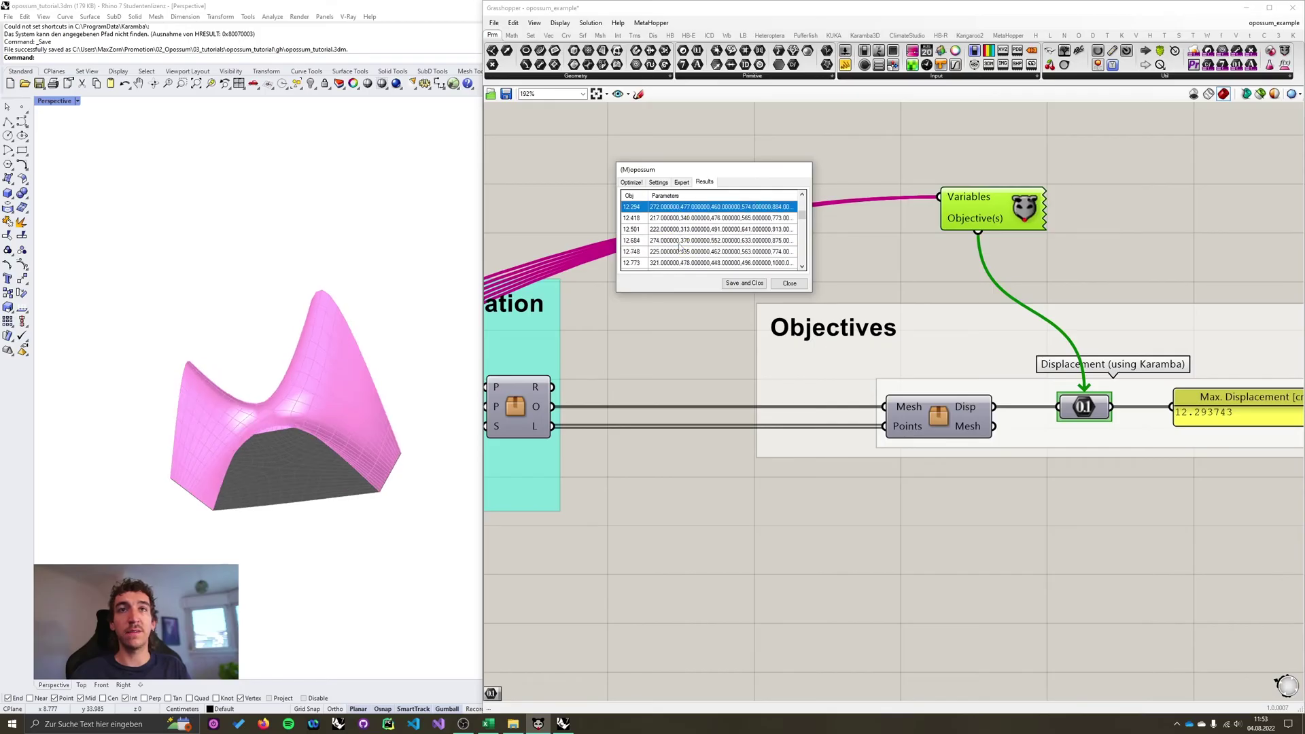
pyautogui.scroll(-2, 680, 248)
pyautogui.click(679, 242)
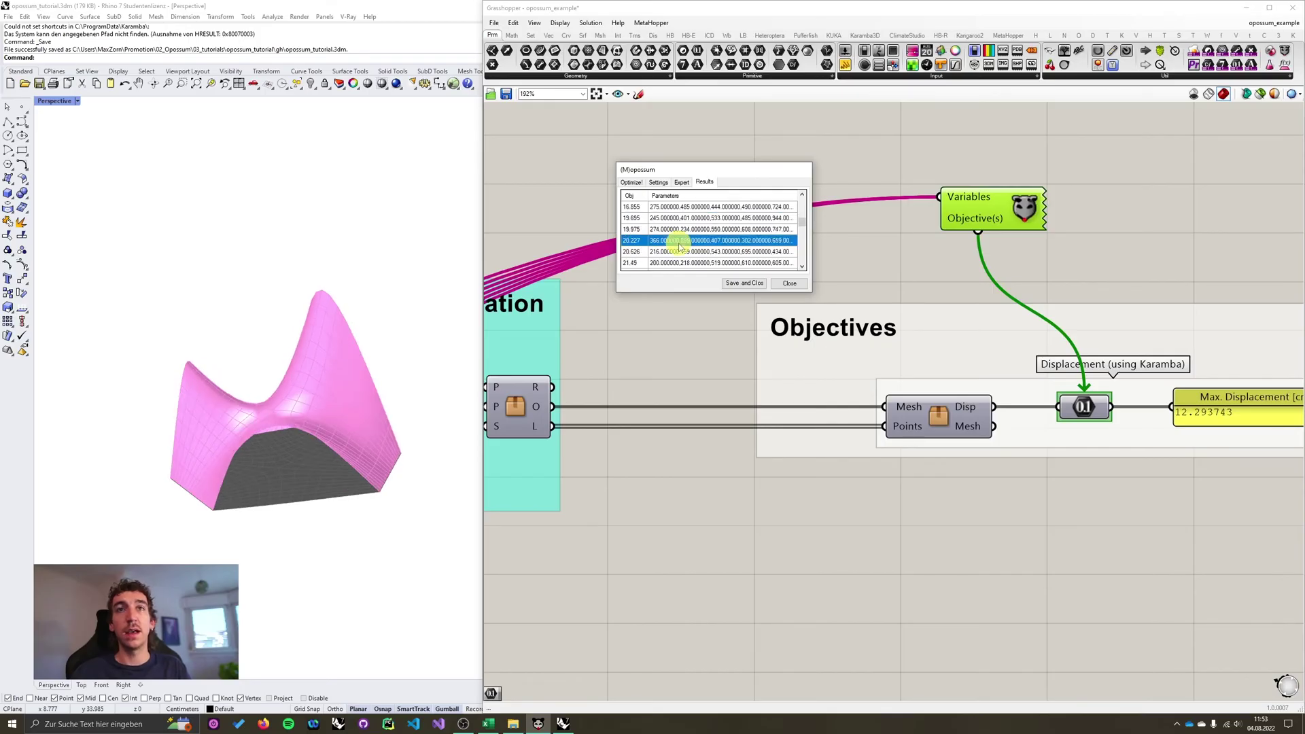
pyautogui.scroll(-2, 679, 248)
pyautogui.doubleClick(678, 242)
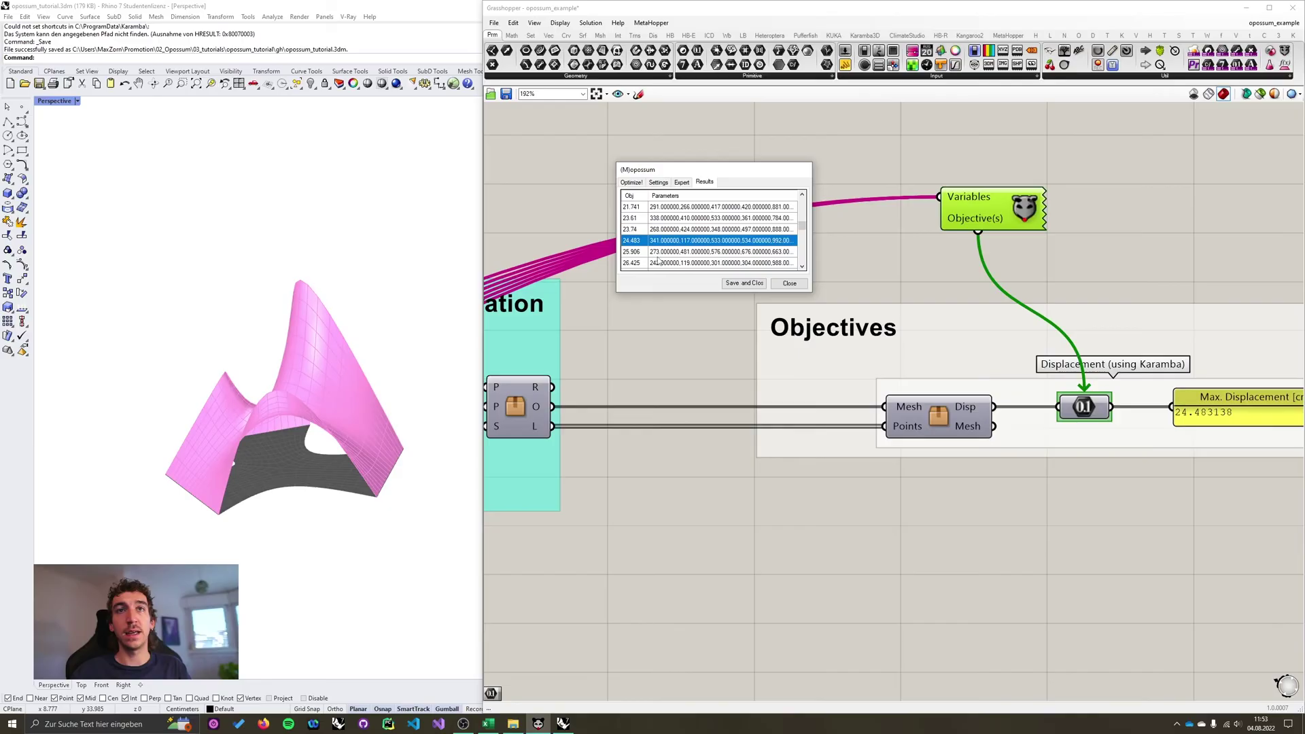
pyautogui.scroll(-2, 658, 262)
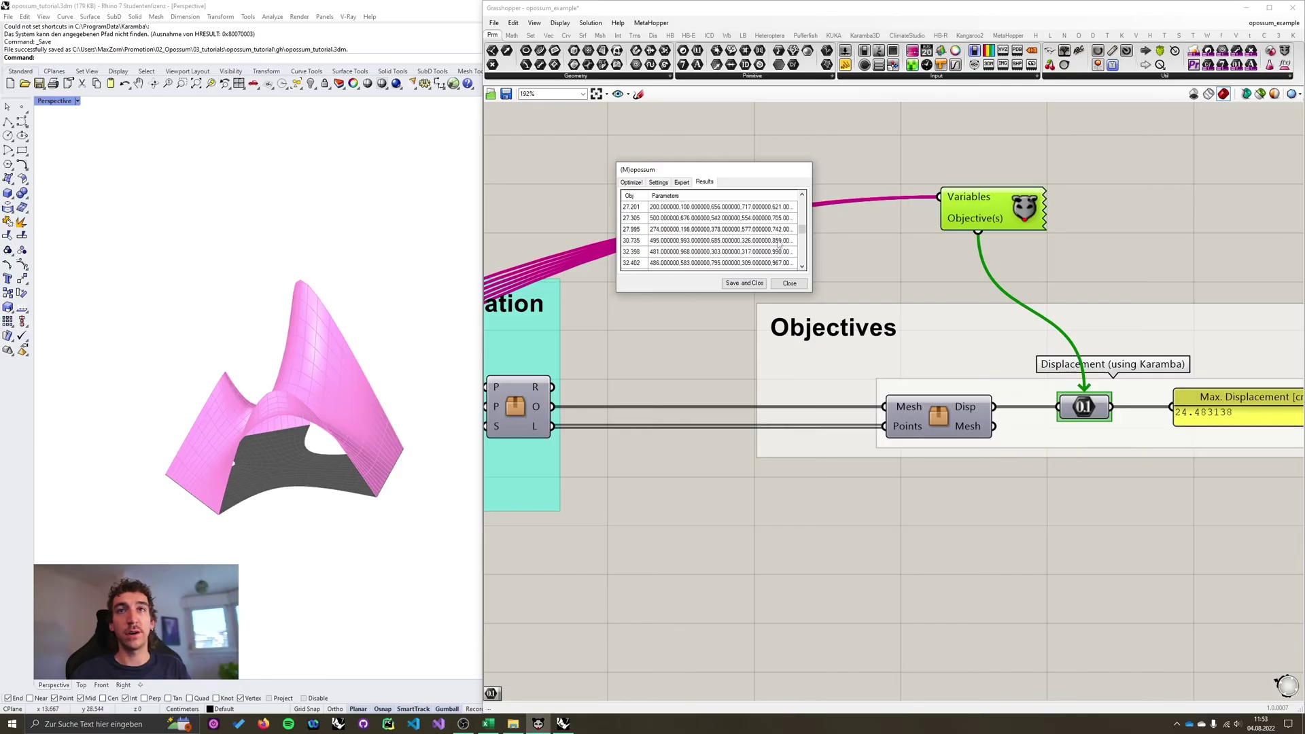
# - Return to the top and select every results row, starting from the best result 7.697
pyautogui.scroll(10, 780, 243)
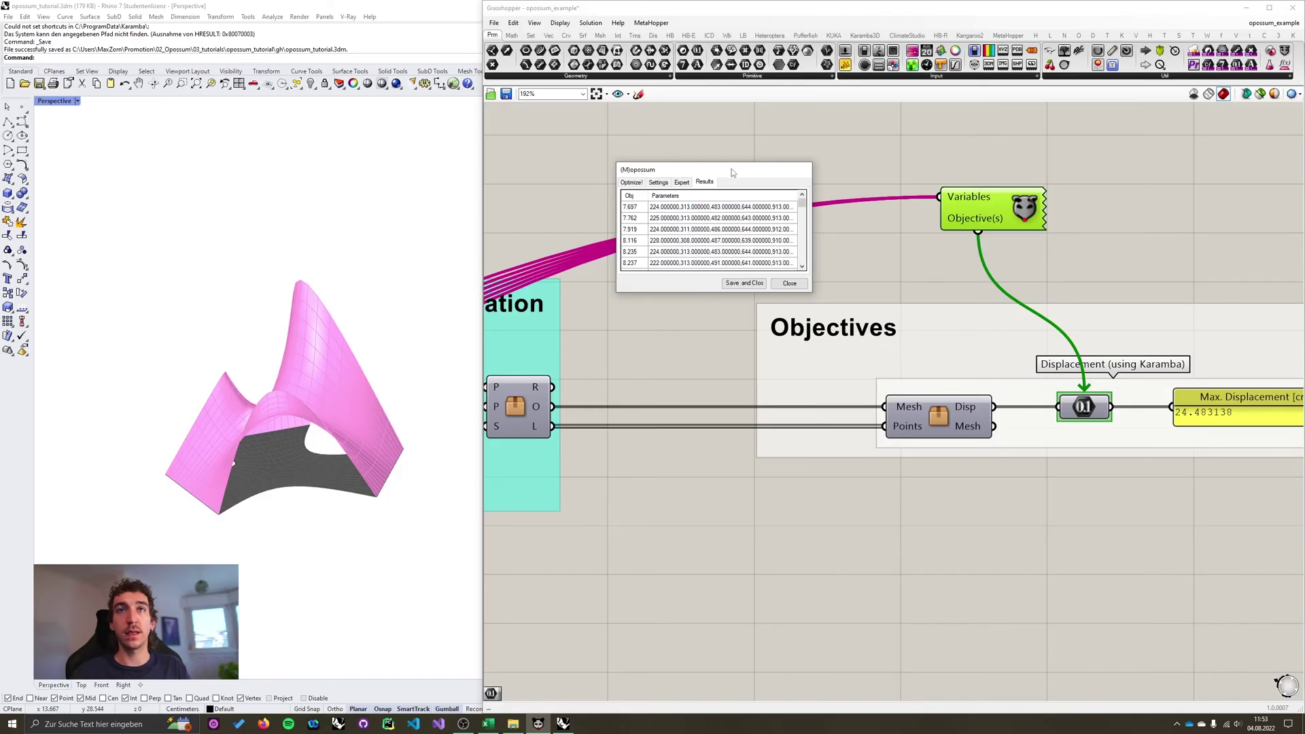
pyautogui.moveTo(732, 172); pyautogui.dragTo(748, 173)
pyautogui.click(708, 208)
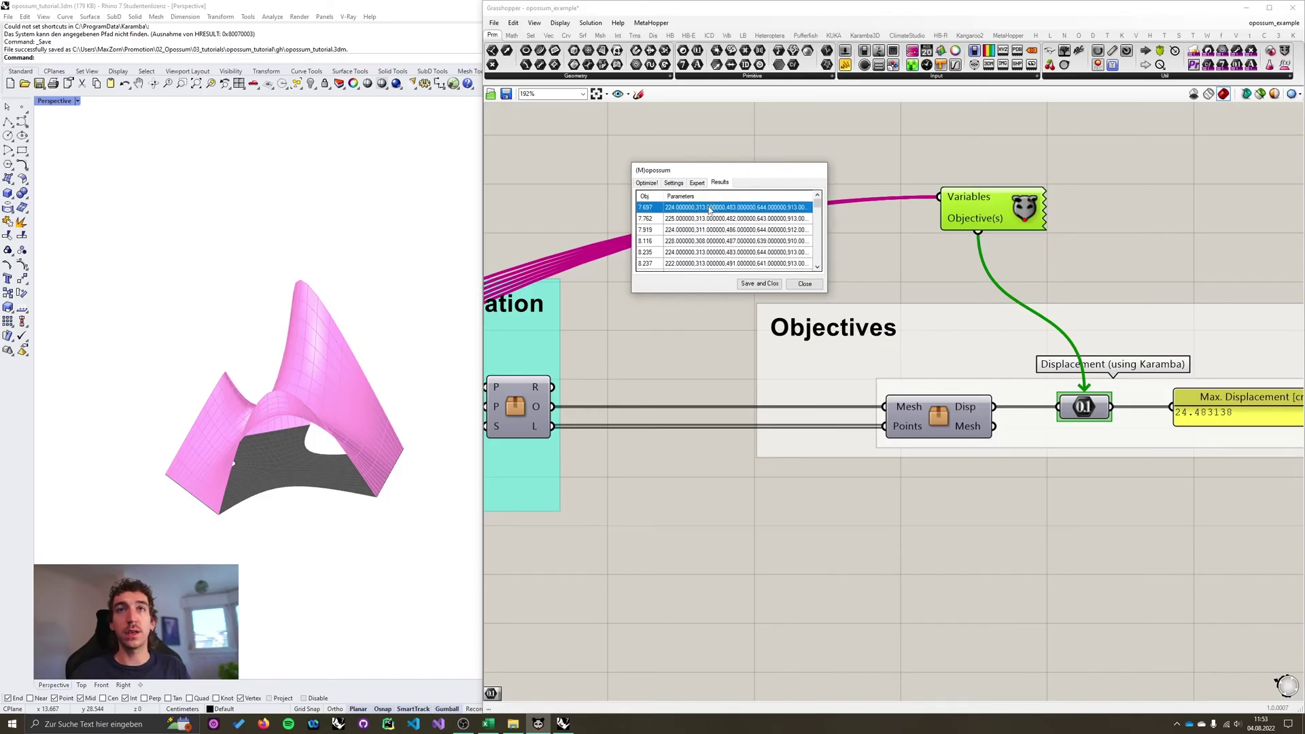
pyautogui.hotkey('ctrl', 'a')
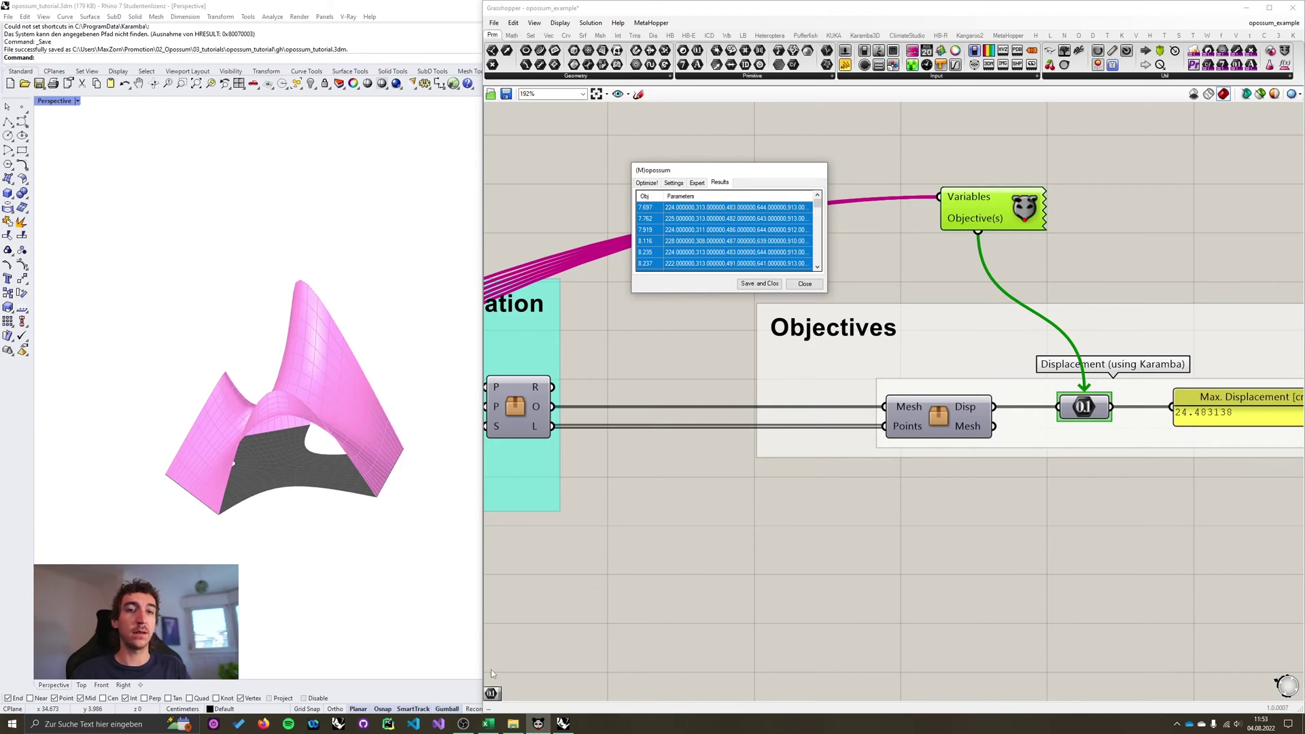
# - Paste the Opossum results table into Excel at cell A2, then close the workbook
pyautogui.click(488, 723)
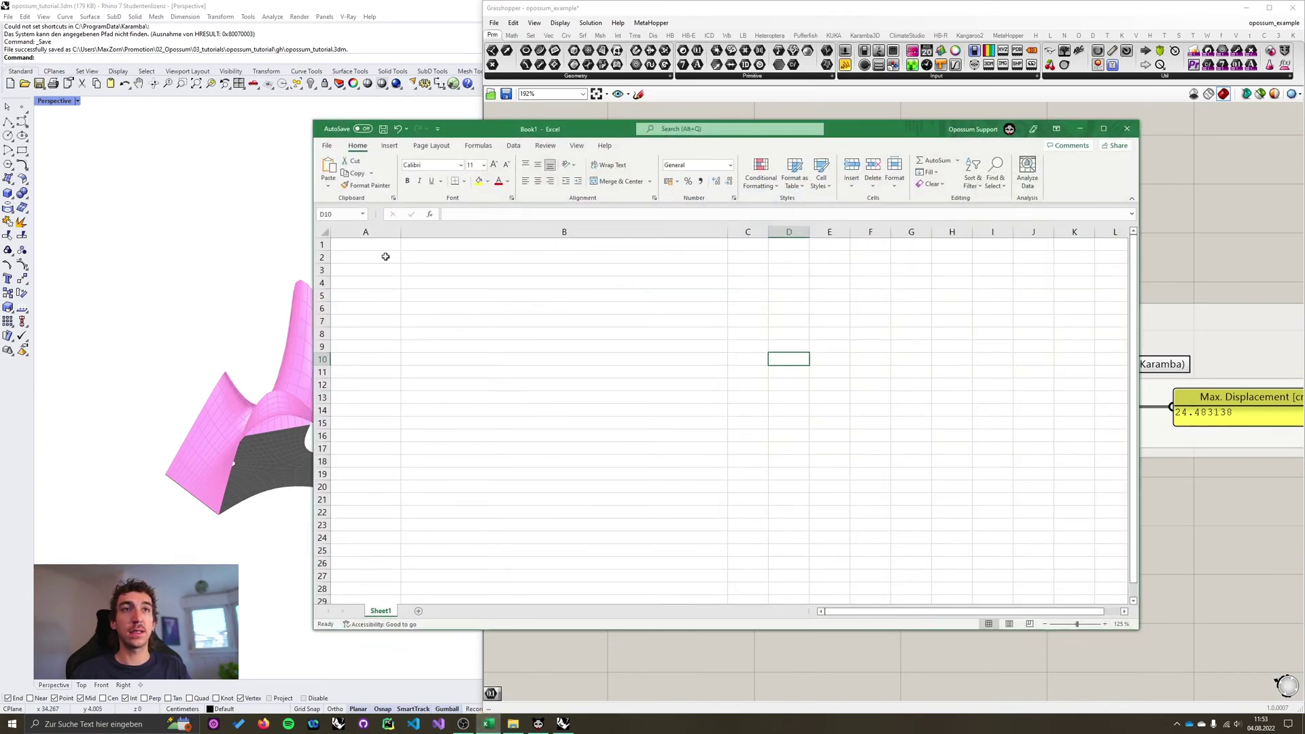
pyautogui.click(385, 257)
pyautogui.hotkey('ctrl', 'v')
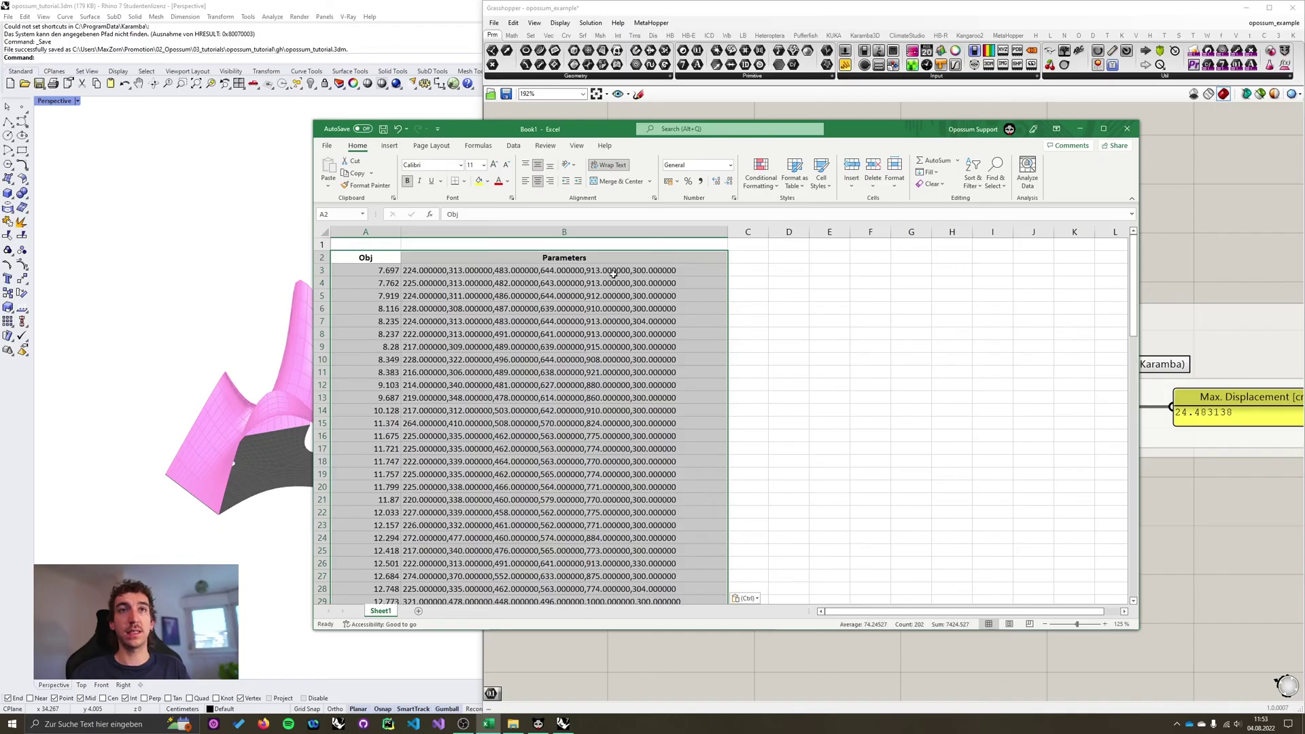
pyautogui.click(740, 272)
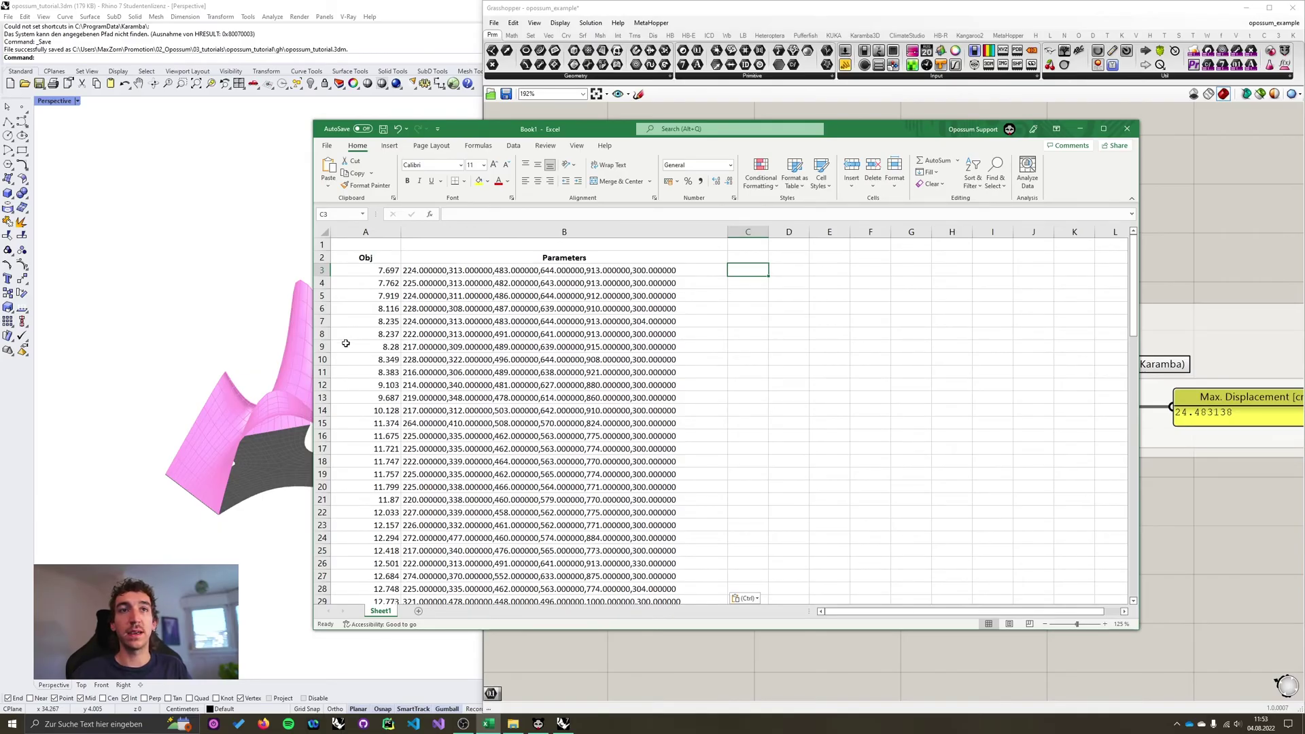
pyautogui.click(1125, 129)
# - Discard the workbook unsaved, check the 'Iterations exceed 100' stop setting, and close Opossum
pyautogui.click(918, 437)
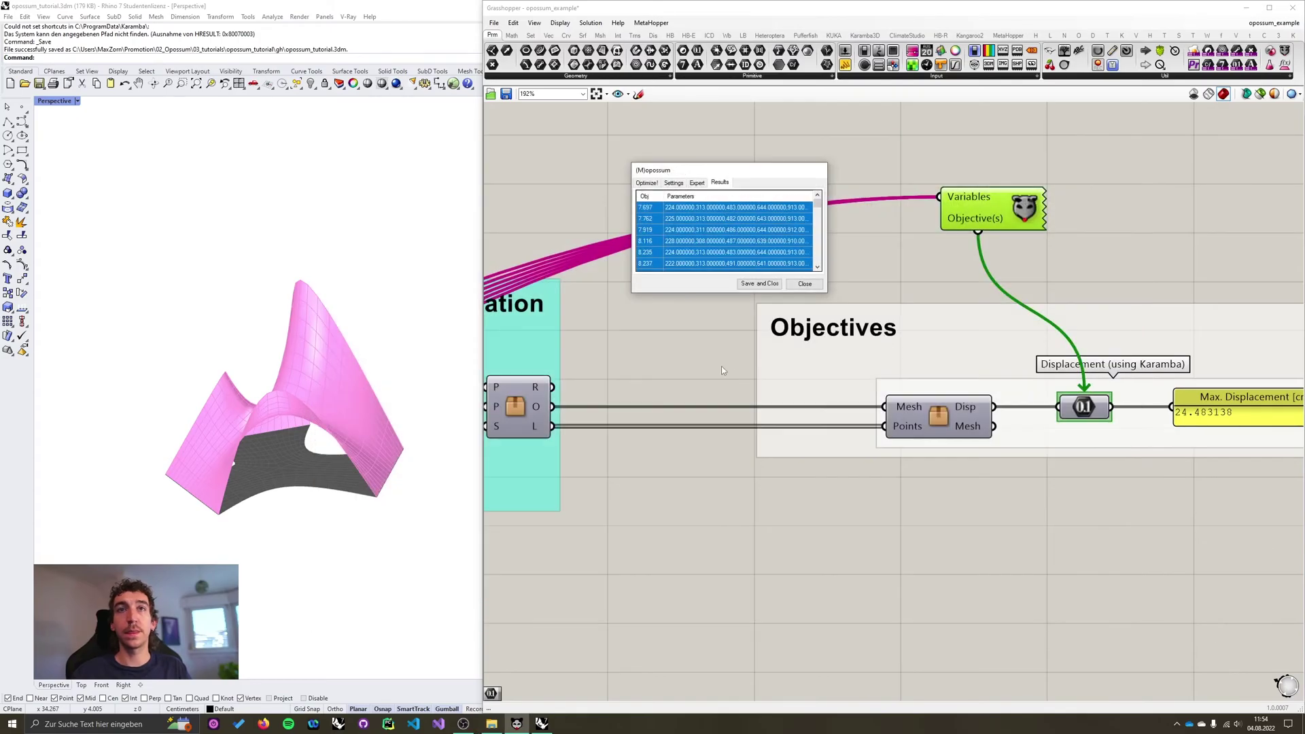
pyautogui.click(718, 368)
pyautogui.click(770, 185)
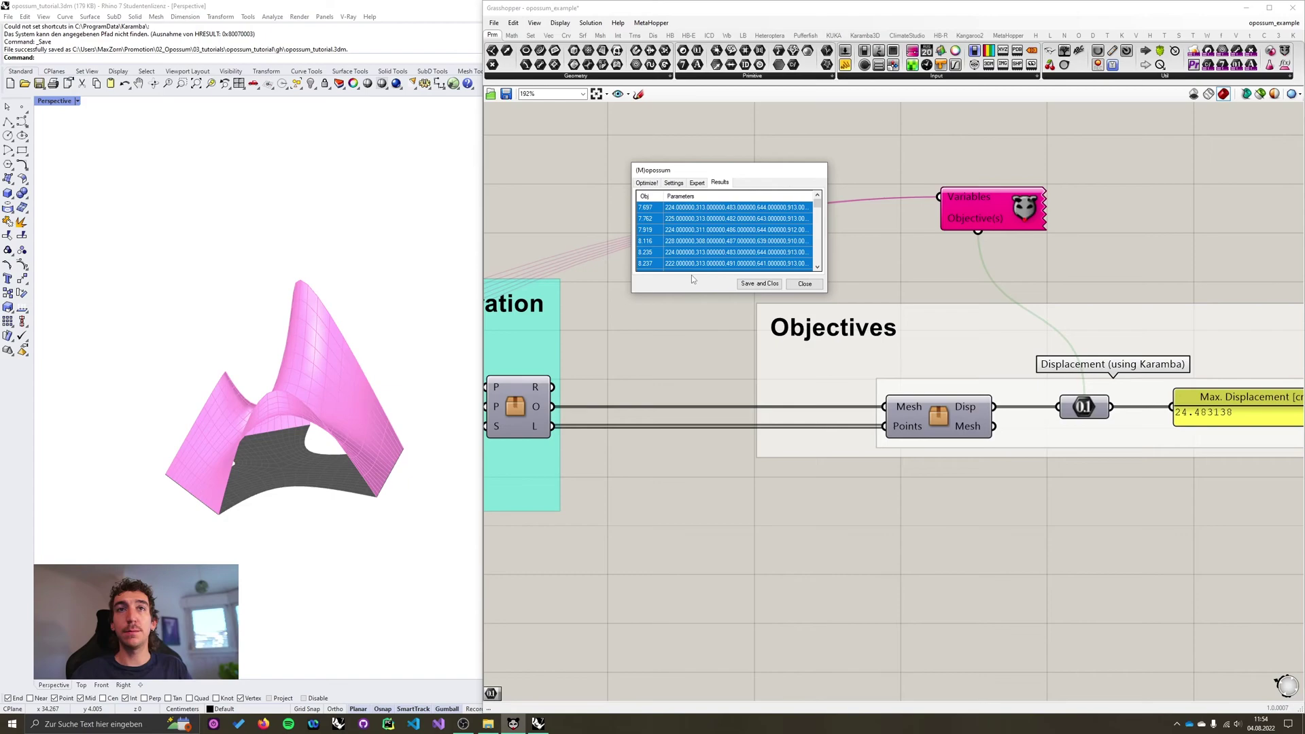
pyautogui.click(673, 183)
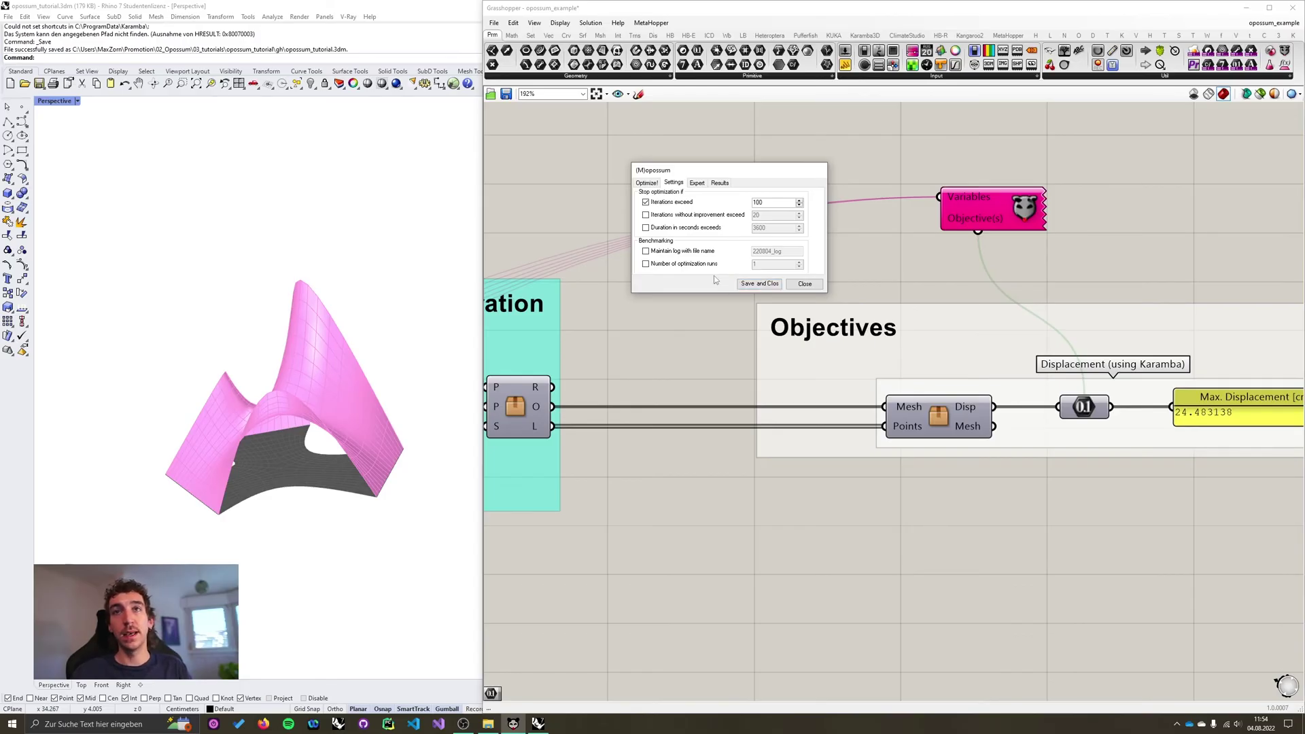
pyautogui.click(804, 284)
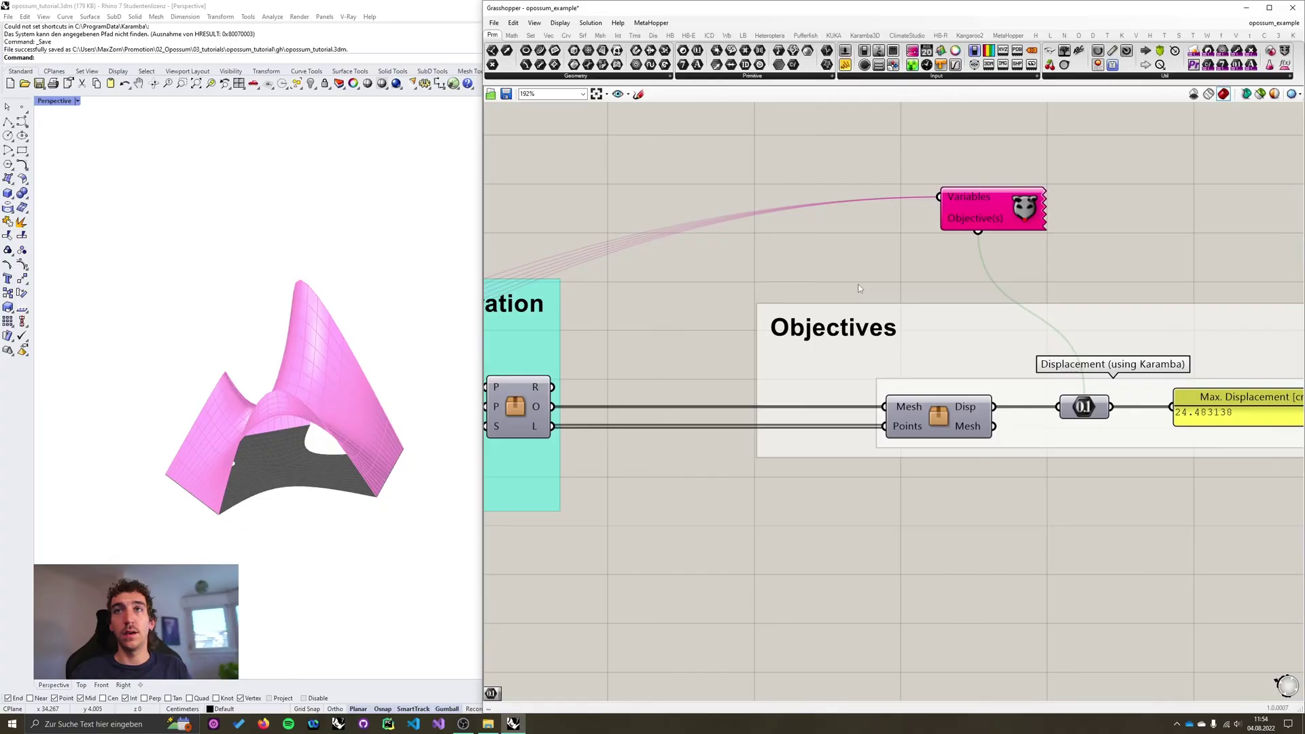
pyautogui.moveTo(860, 289); pyautogui.dragTo(722, 170, button='right')
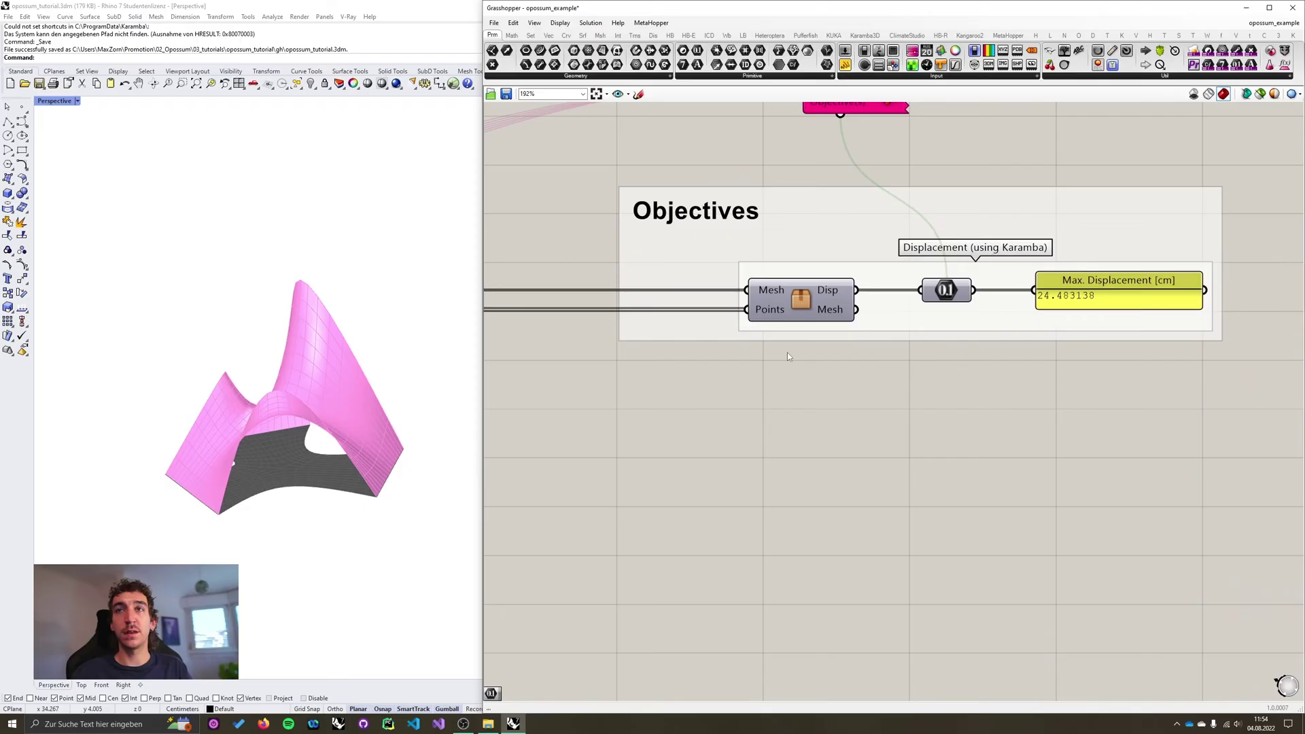
pyautogui.moveTo(781, 343); pyautogui.dragTo(876, 396, button='right')
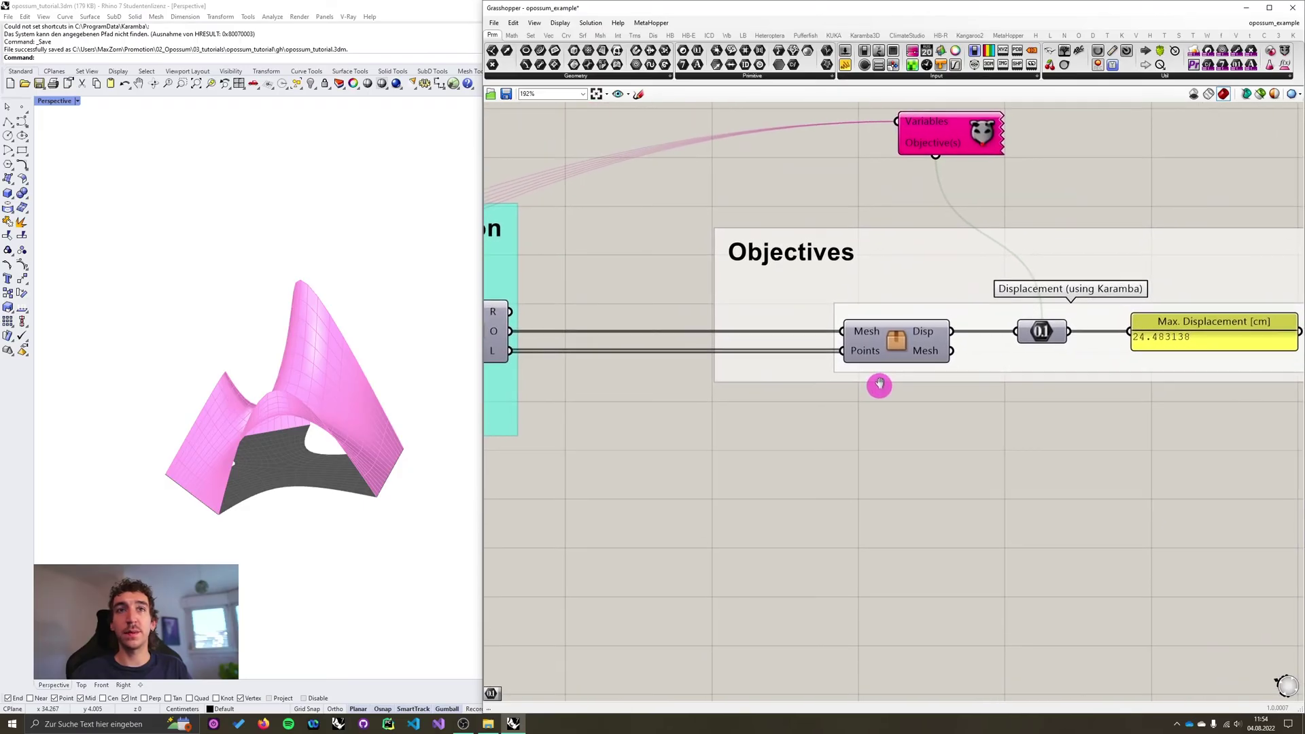
pyautogui.moveTo(879, 384); pyautogui.dragTo(877, 368, button='right')
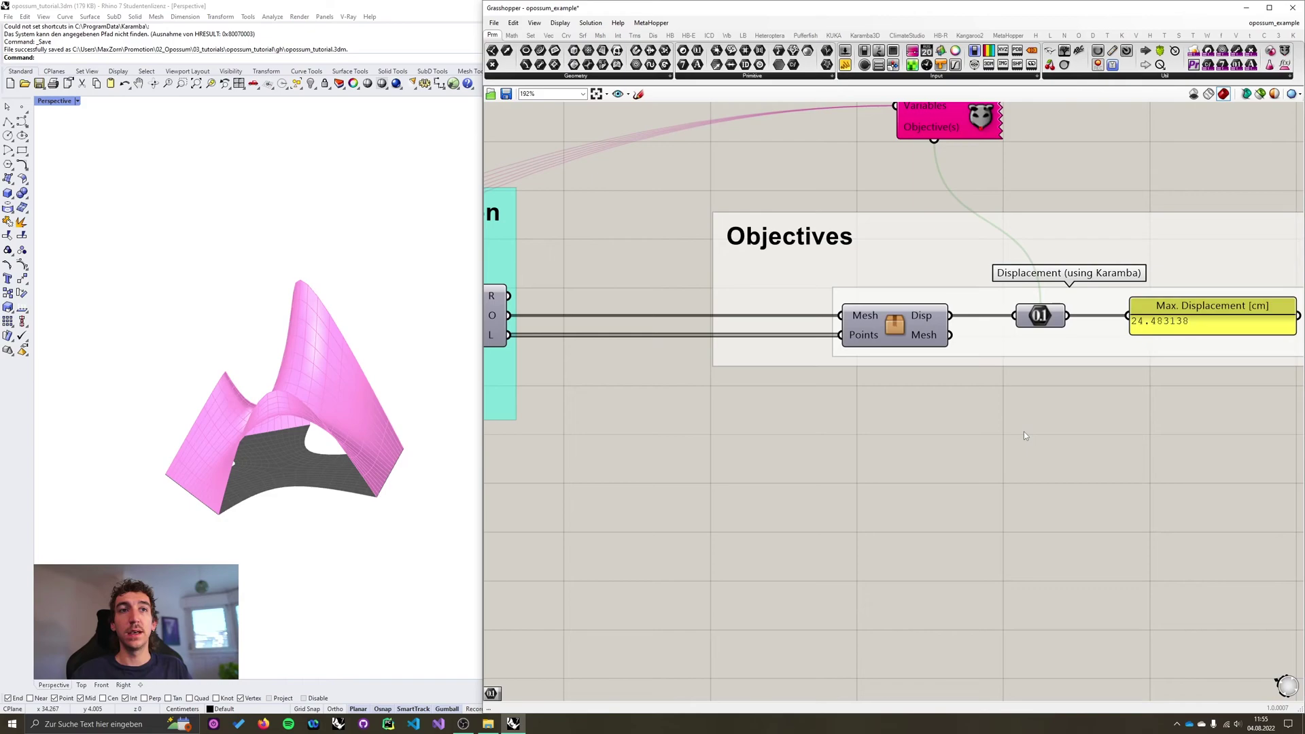
pyautogui.moveTo(989, 435); pyautogui.dragTo(941, 461, button='right')
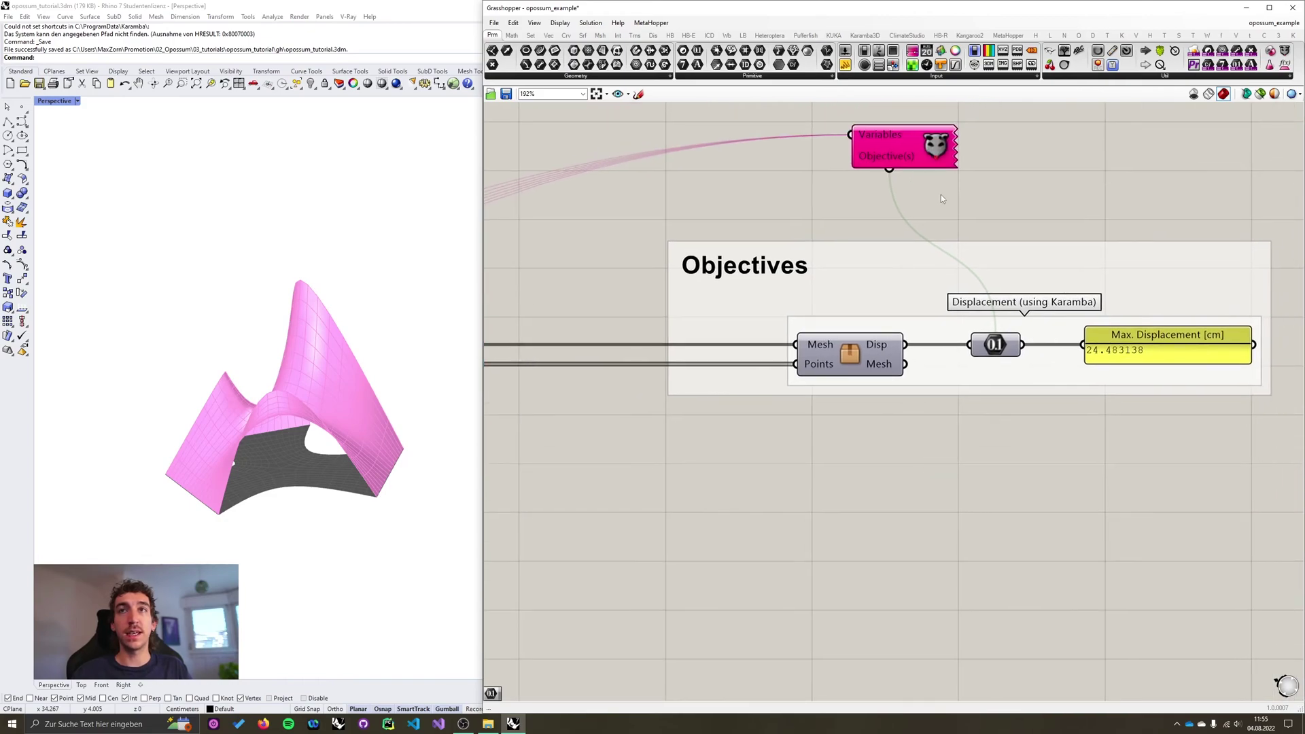
pyautogui.moveTo(703, 282); pyautogui.dragTo(626, 363, button='right')
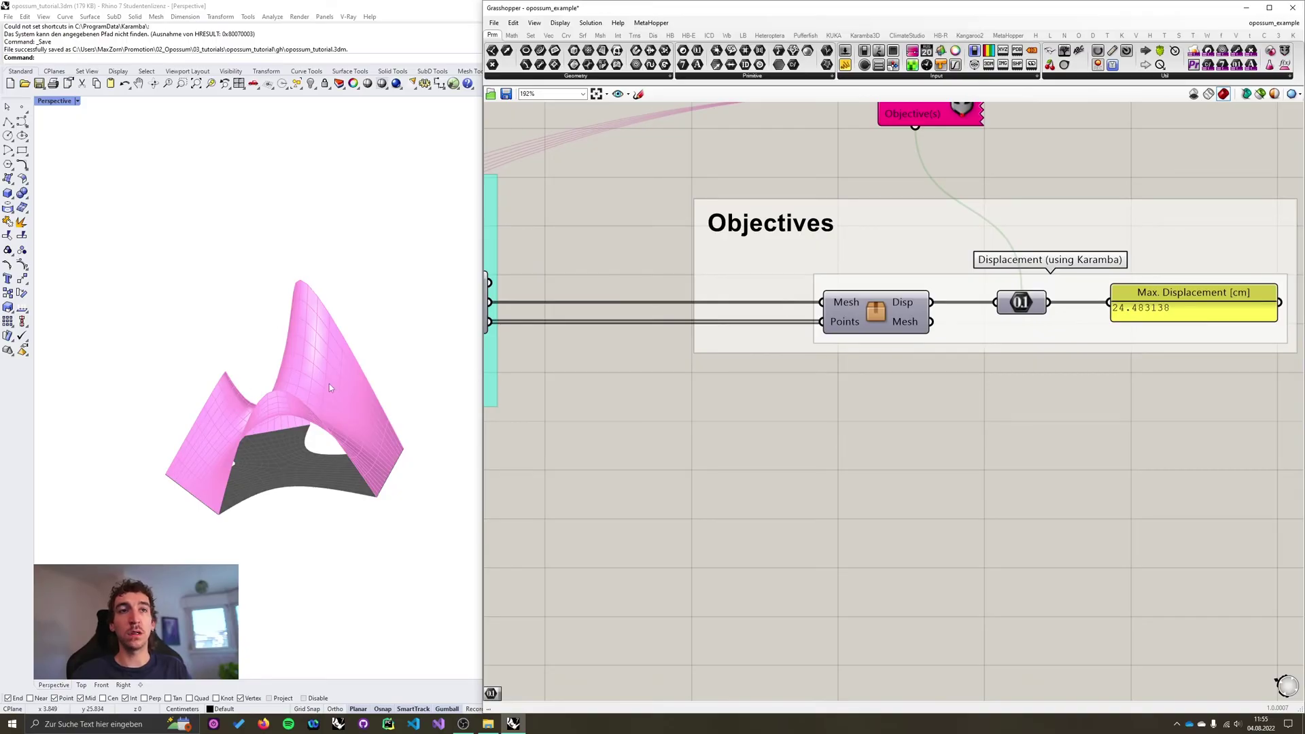
pyautogui.moveTo(547, 401); pyautogui.dragTo(583, 357, button='right')
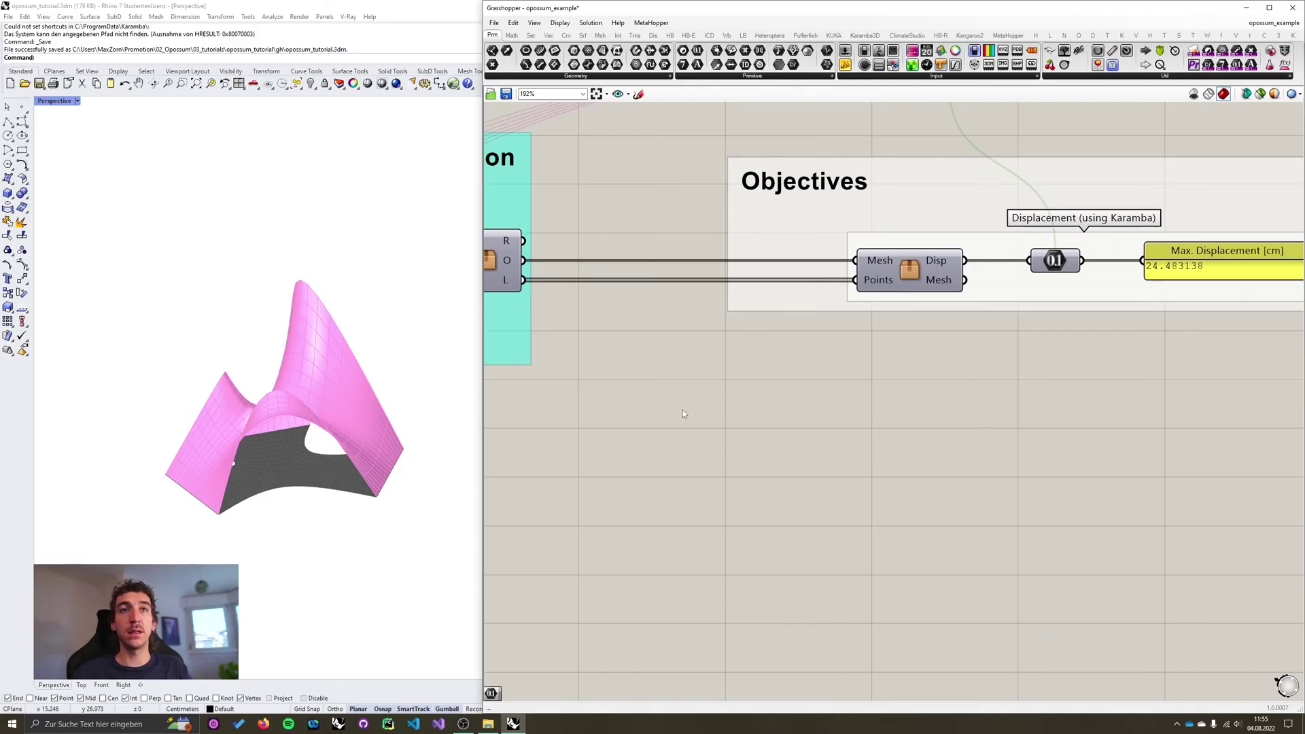
# - Place a Project component below Objectives and wire the surface output O into its G input
pyautogui.moveTo(744, 401); pyautogui.dragTo(744, 381, button='right')
pyautogui.doubleClick(757, 381)
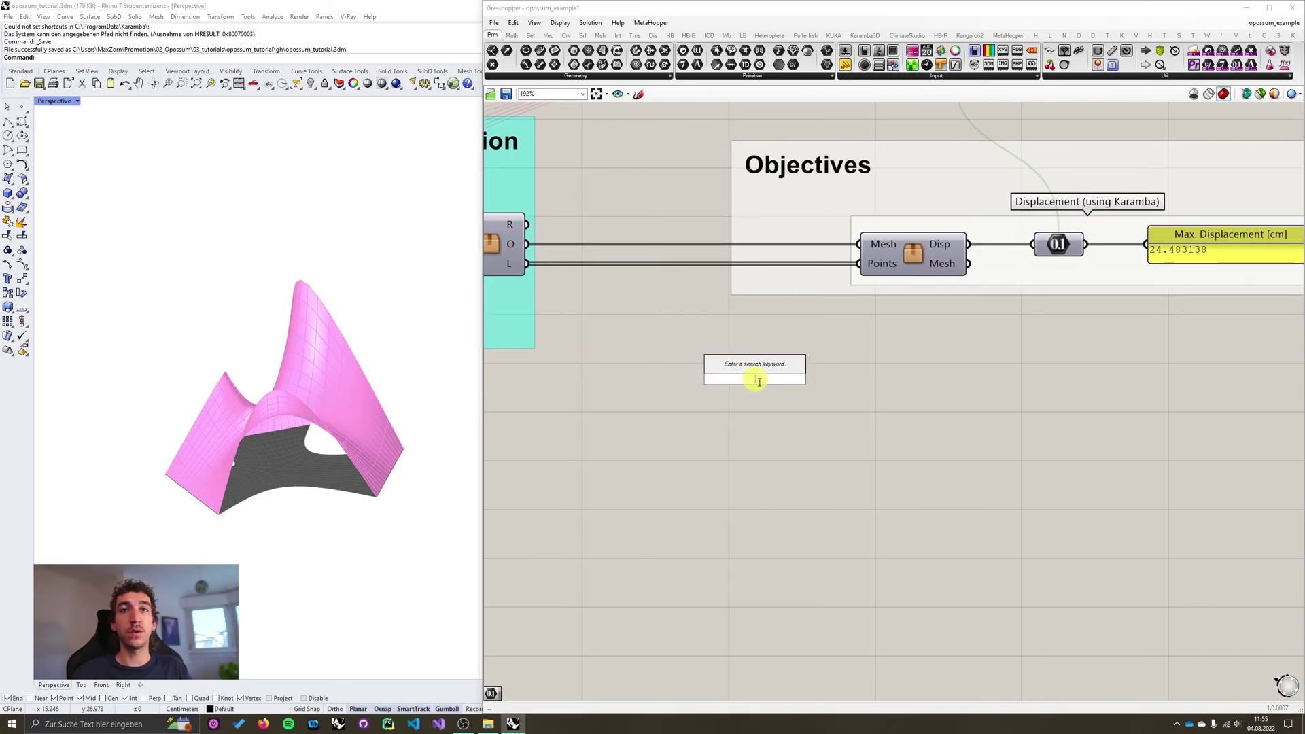
pyautogui.write('pro')
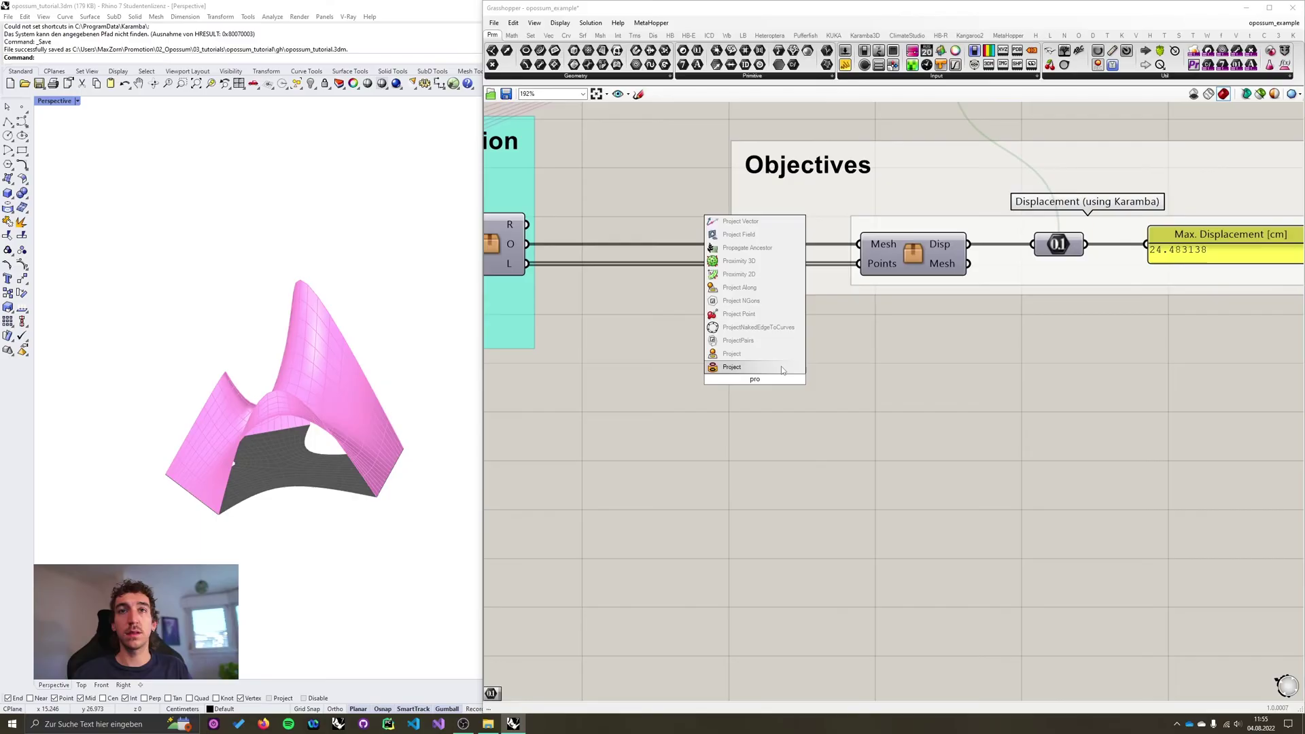
pyautogui.click(782, 368)
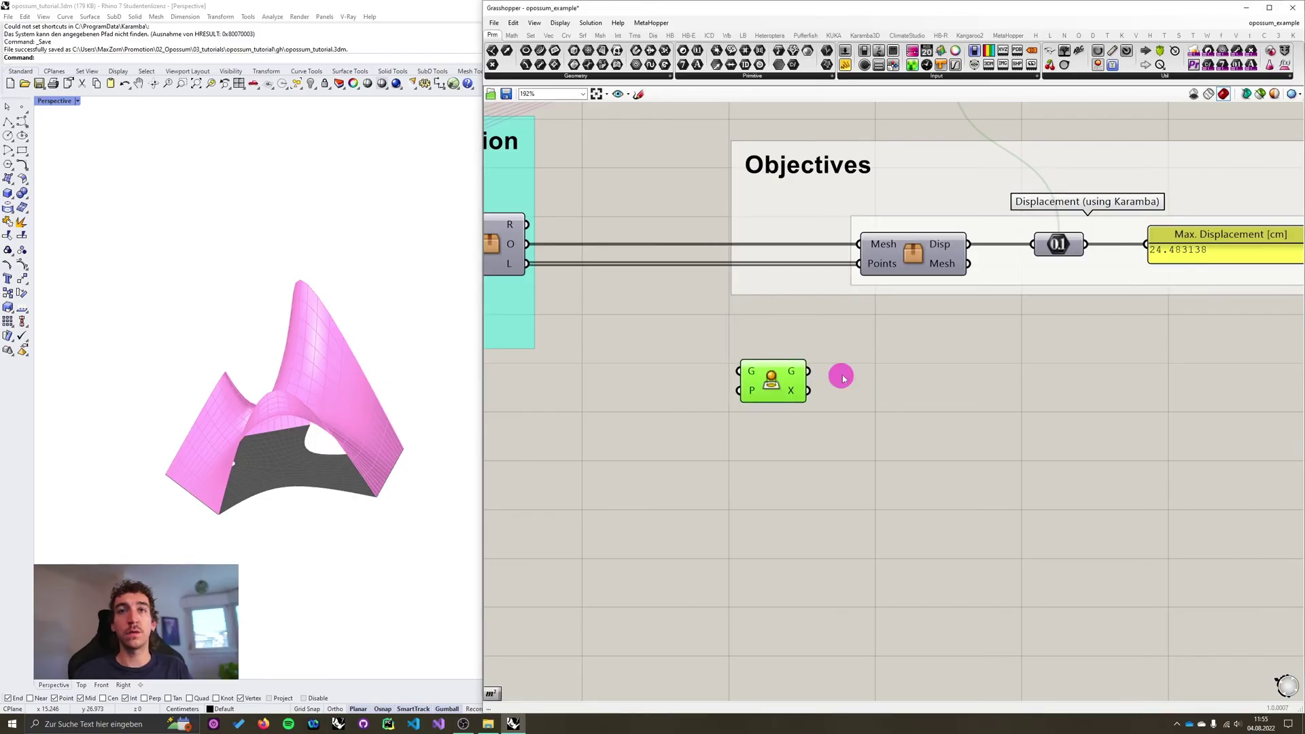
pyautogui.moveTo(843, 378); pyautogui.dragTo(909, 358, button='right')
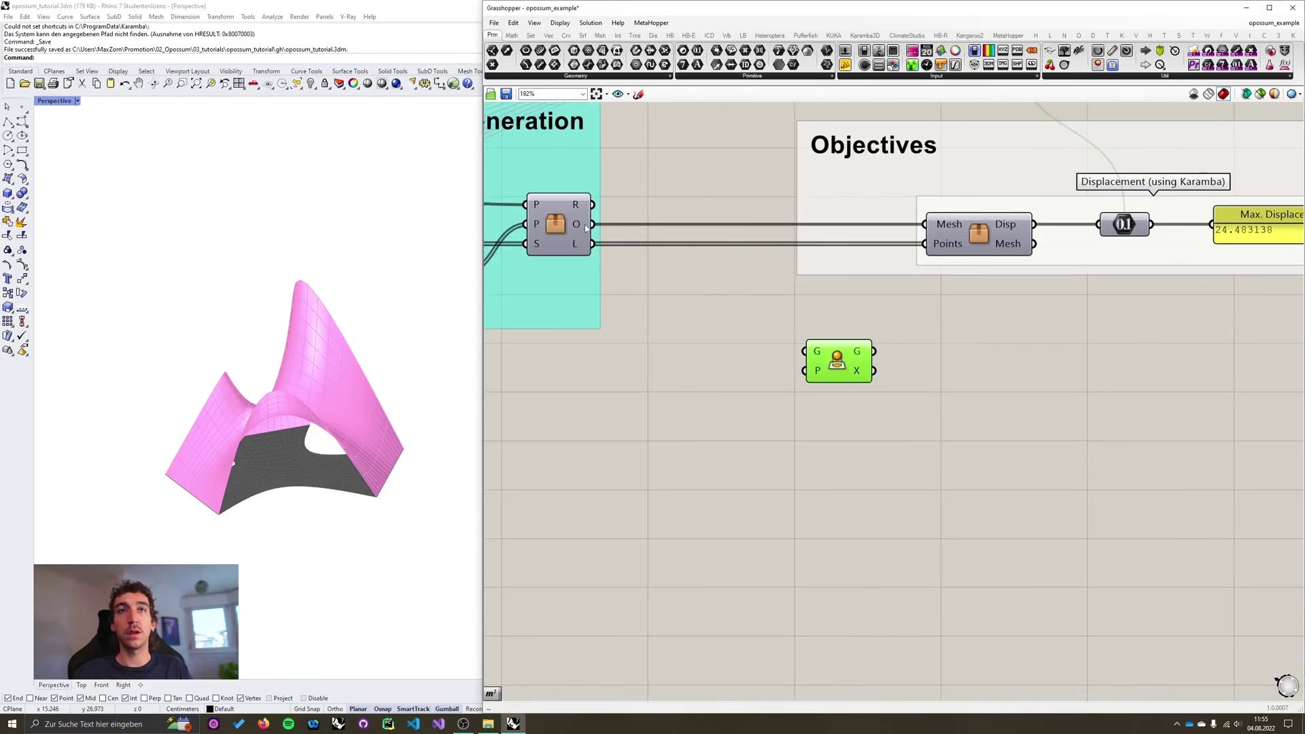
pyautogui.moveTo(590, 224); pyautogui.dragTo(804, 352)
pyautogui.moveTo(887, 332); pyautogui.dragTo(821, 319, button='right')
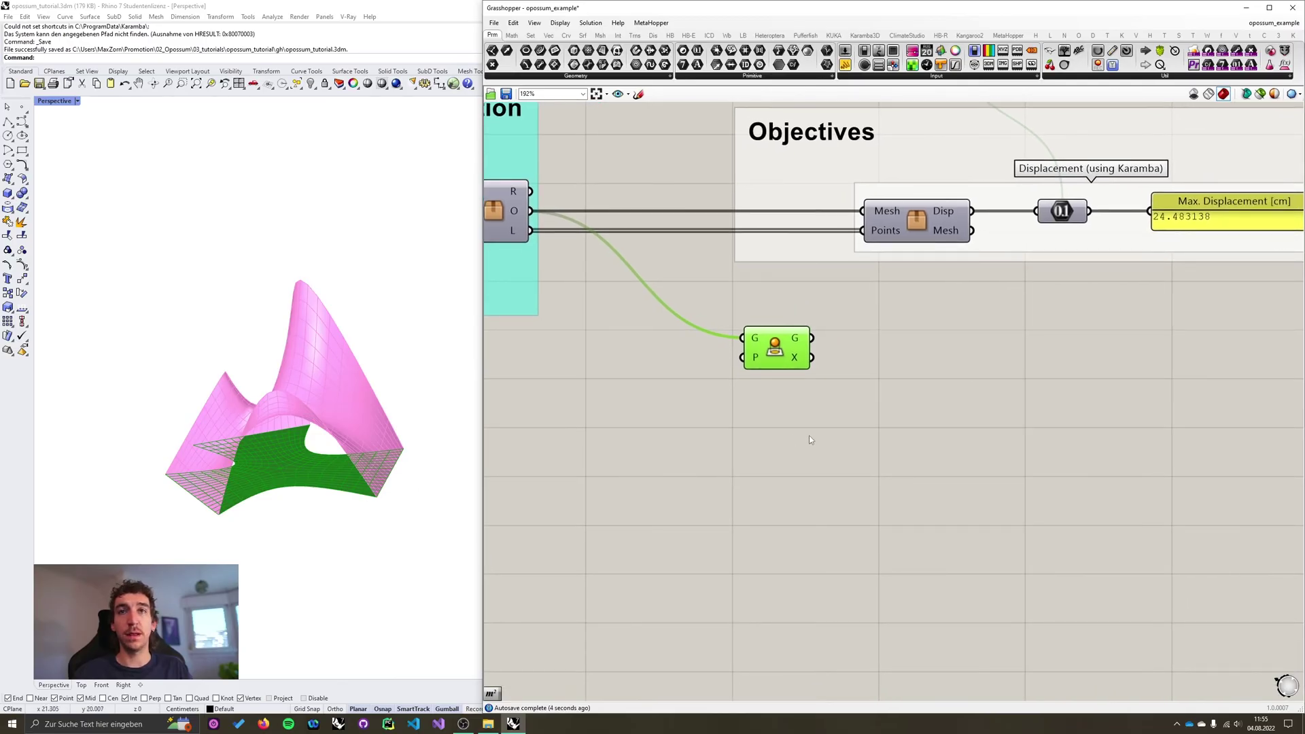
# - Add an Area component fed by Project's G output, with Project's preview turned off
pyautogui.moveTo(810, 440); pyautogui.dragTo(787, 439, button='right')
pyautogui.doubleClick(843, 377)
pyautogui.write('area')
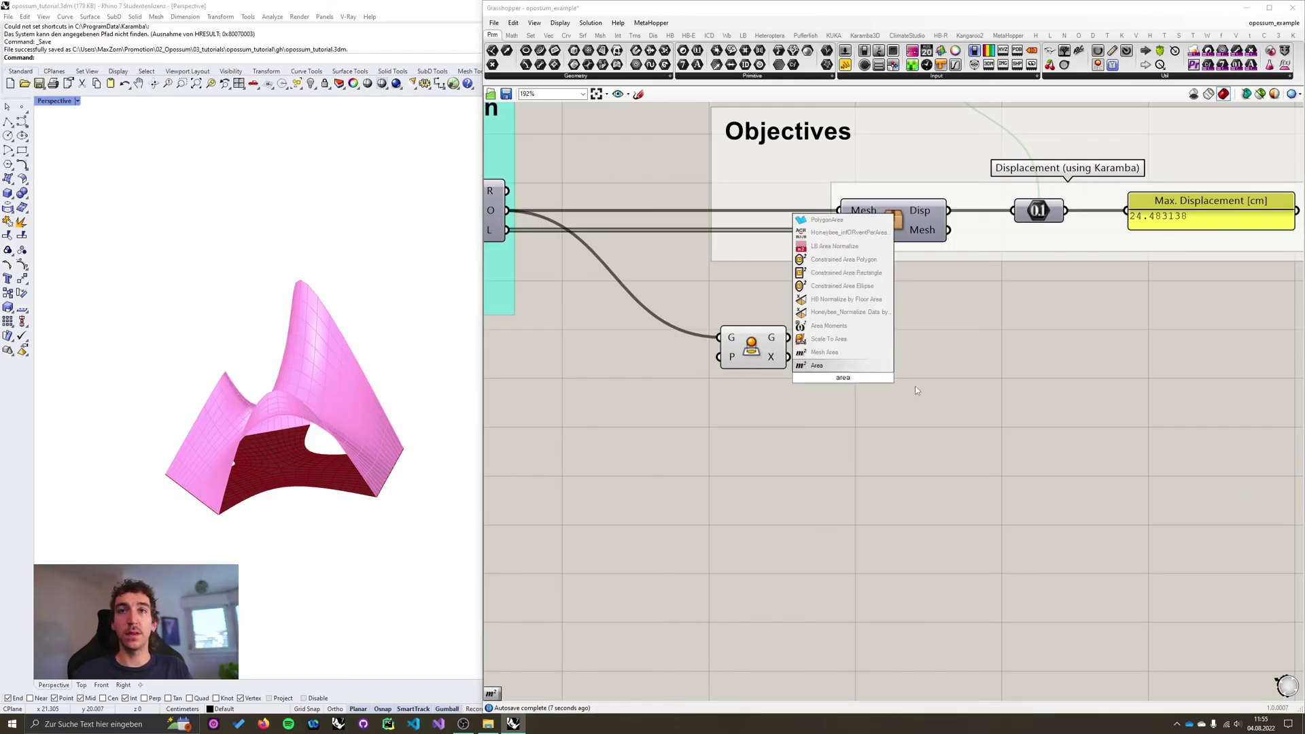
pyautogui.press('Return')
pyautogui.click(771, 355)
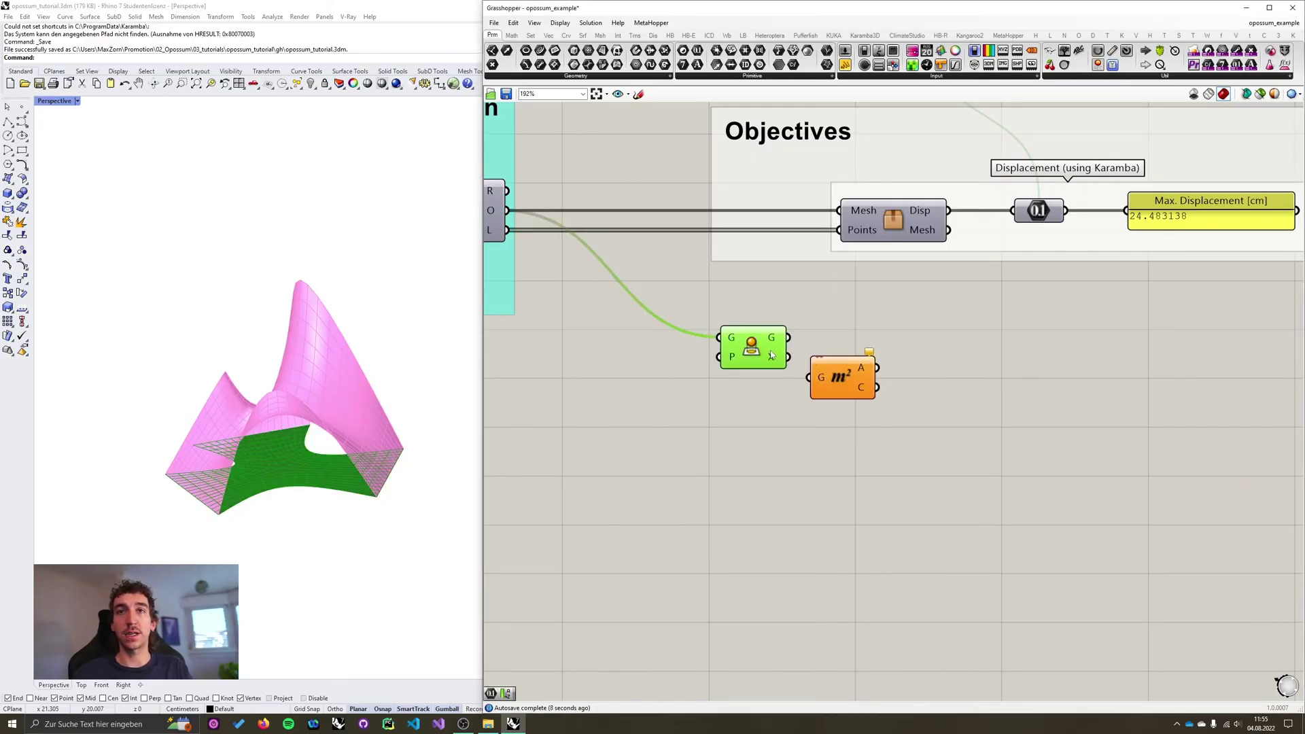
pyautogui.middleClick(771, 355)
pyautogui.click(748, 320)
pyautogui.moveTo(843, 377); pyautogui.dragTo(874, 344)
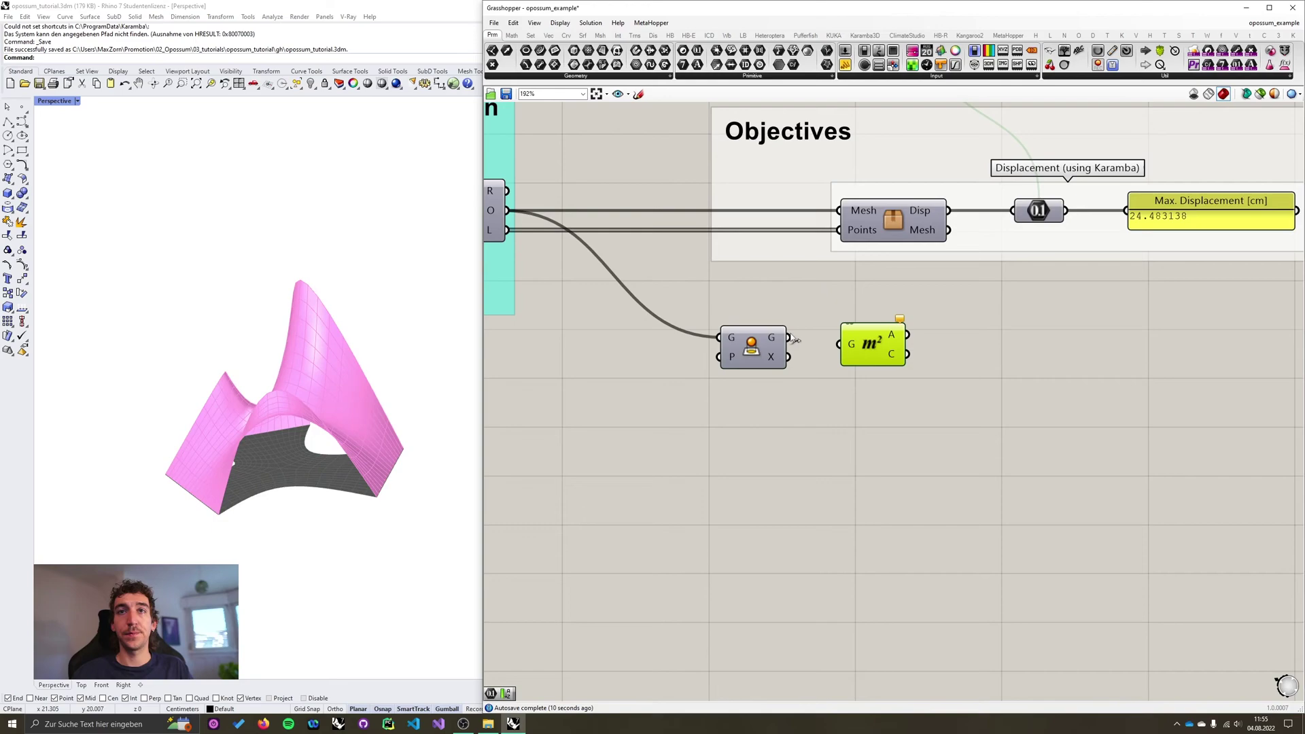
pyautogui.moveTo(789, 337); pyautogui.dragTo(838, 344)
pyautogui.click(950, 348)
pyautogui.moveTo(949, 348); pyautogui.dragTo(789, 336, button='right')
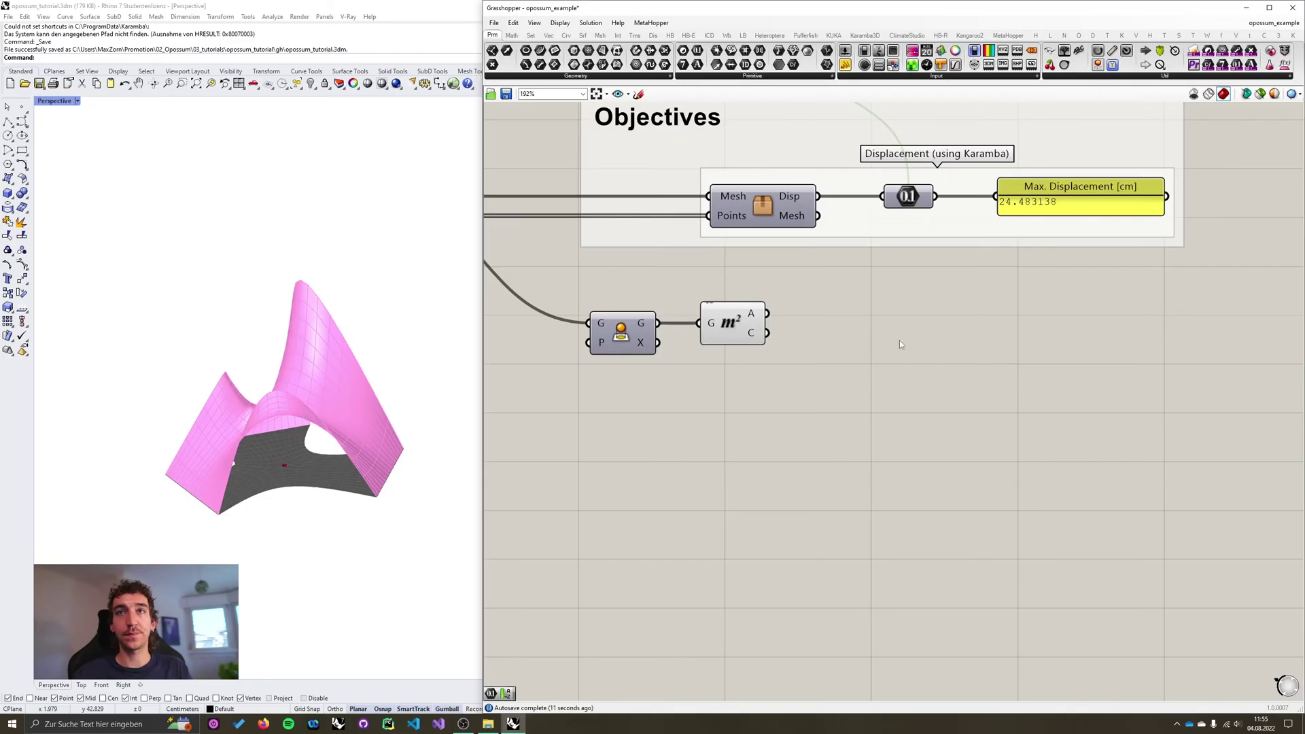
# - Pan the canvas down and right to make room beside the Area component
pyautogui.moveTo(900, 345); pyautogui.dragTo(912, 371, button='right')
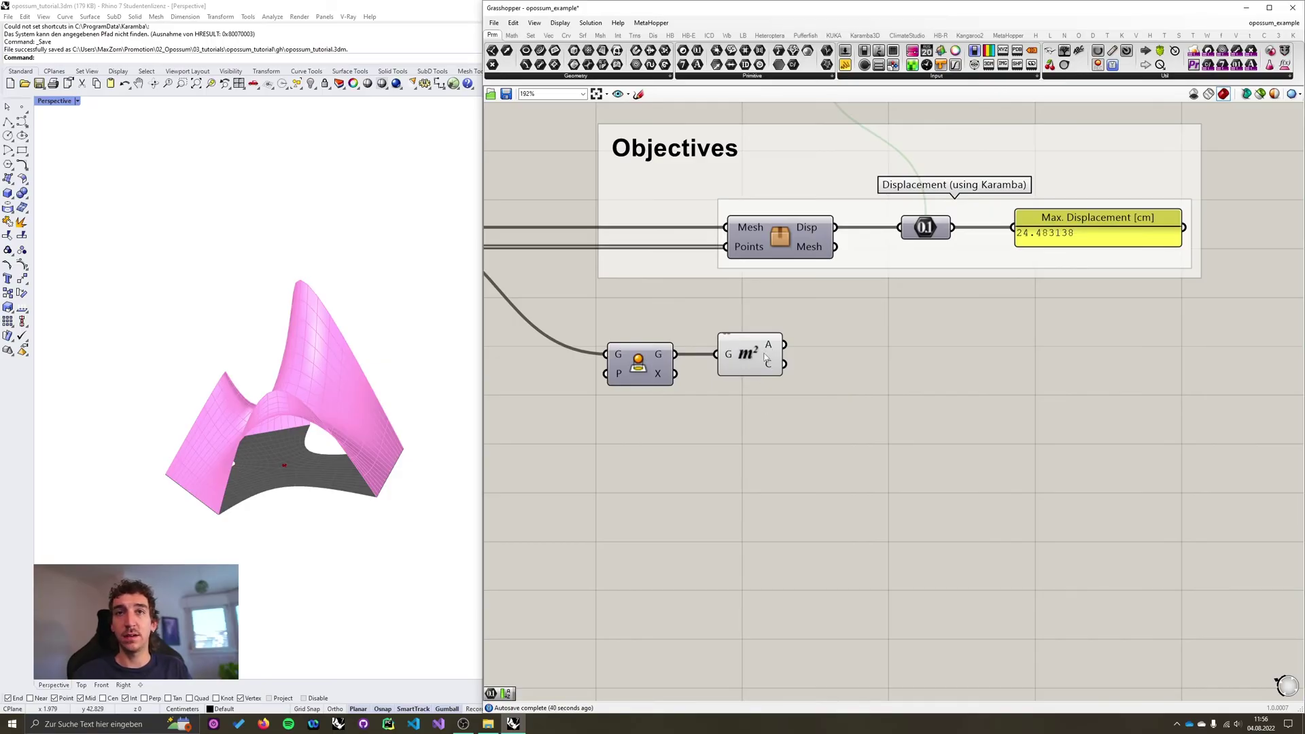
# - Feed the area into a new Number component with an expression that negates it
pyautogui.doubleClick(865, 346)
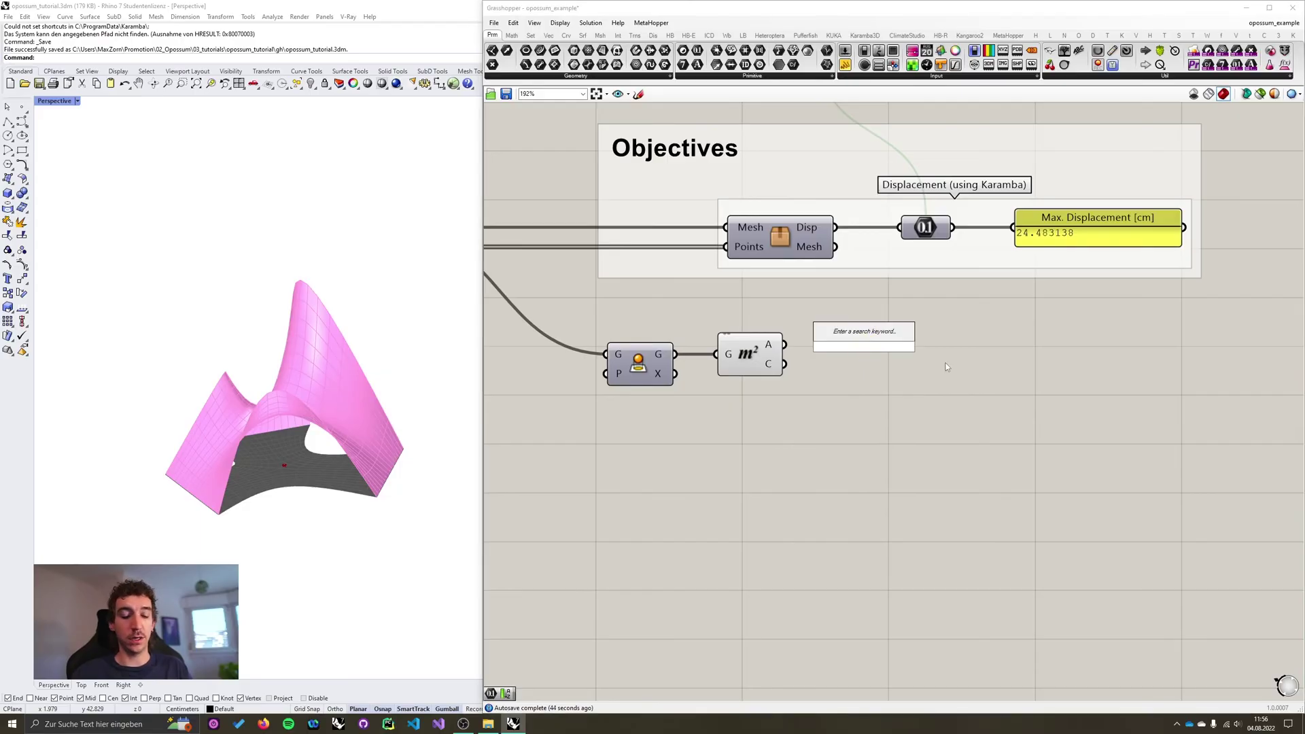
pyautogui.write('numb')
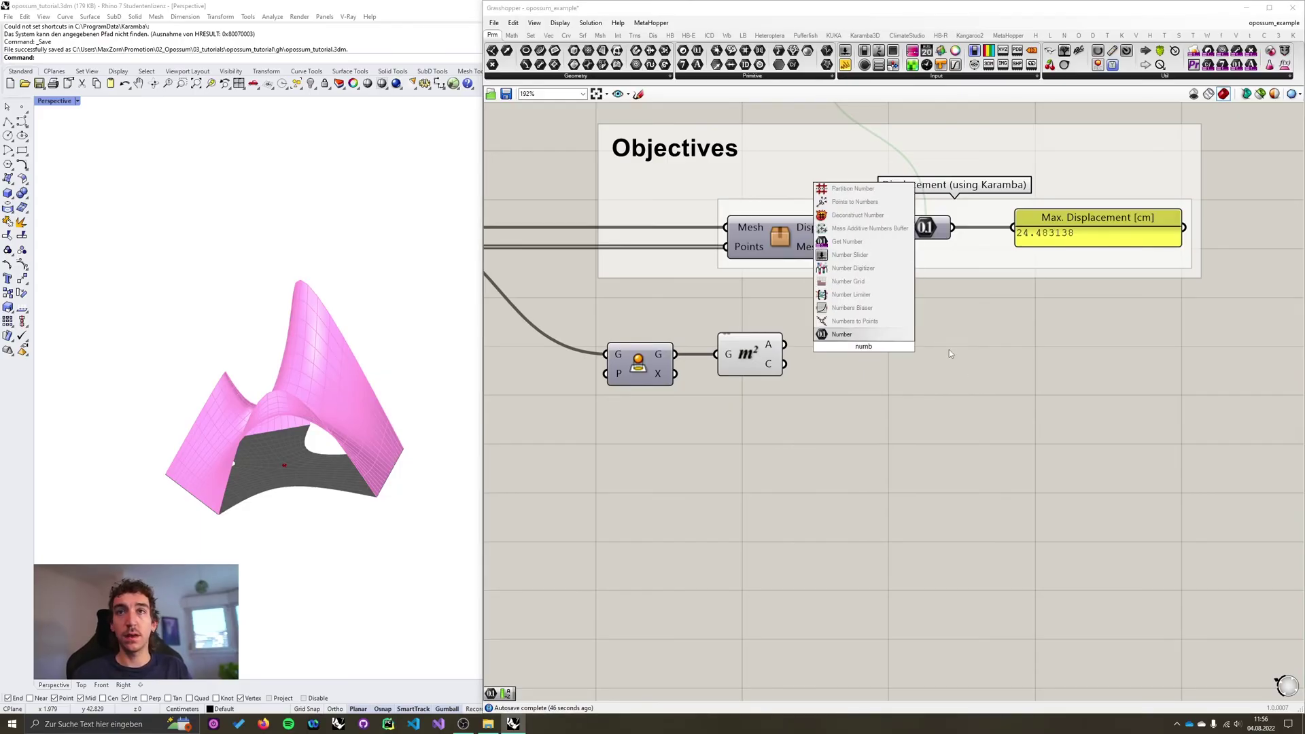
pyautogui.press('Return')
pyautogui.moveTo(783, 345); pyautogui.dragTo(864, 345)
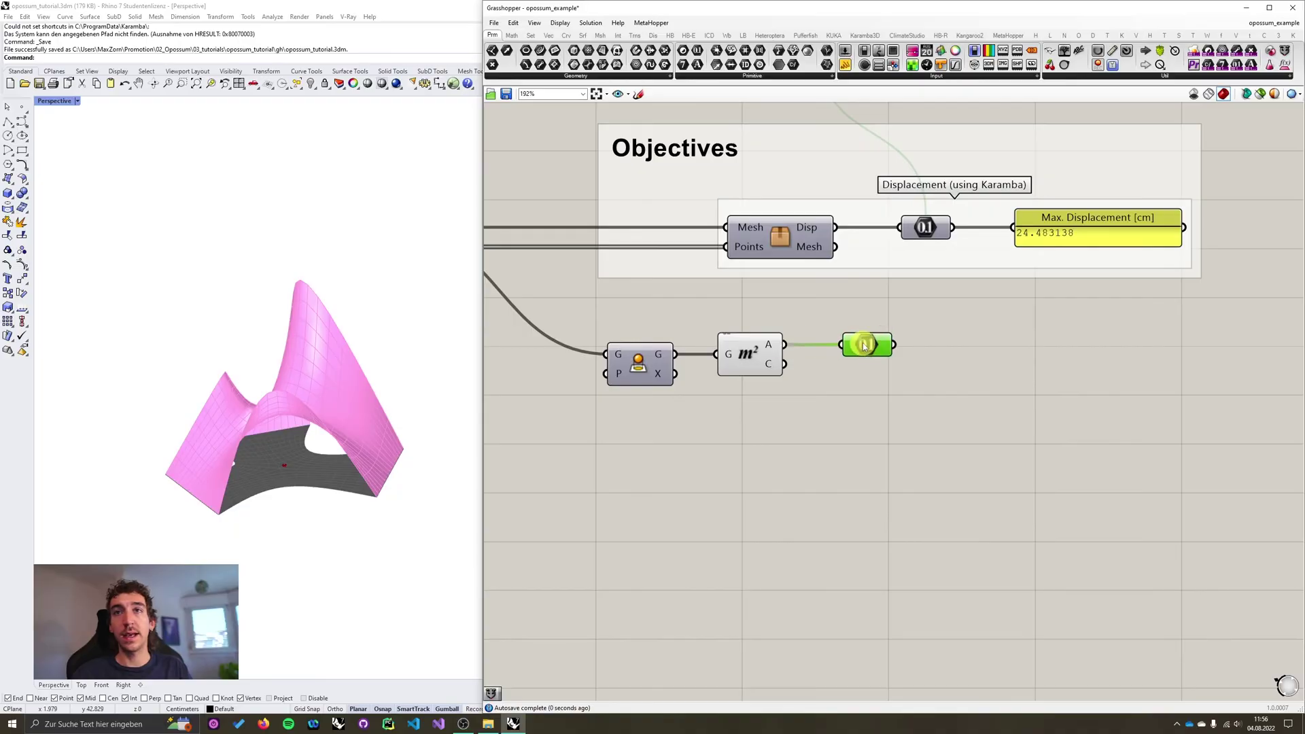
pyautogui.rightClick(865, 346)
pyautogui.moveTo(911, 445)
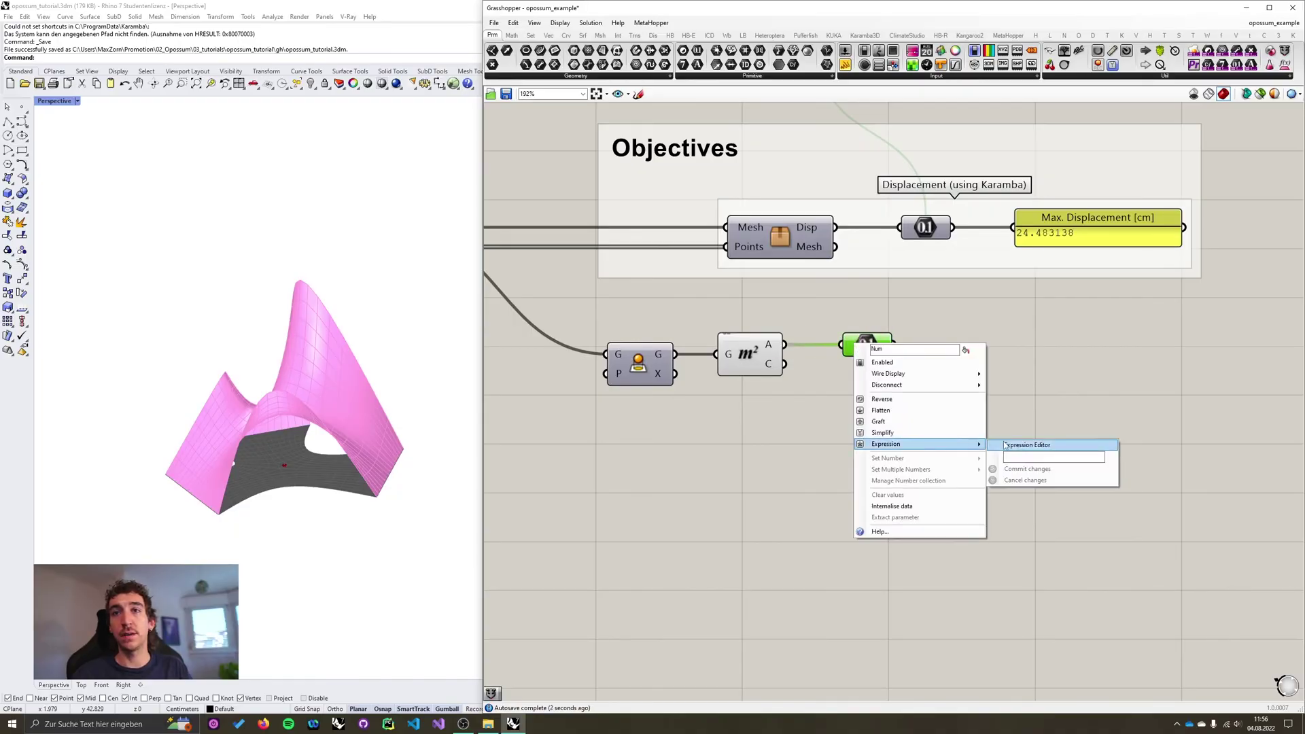
pyautogui.click(1021, 457)
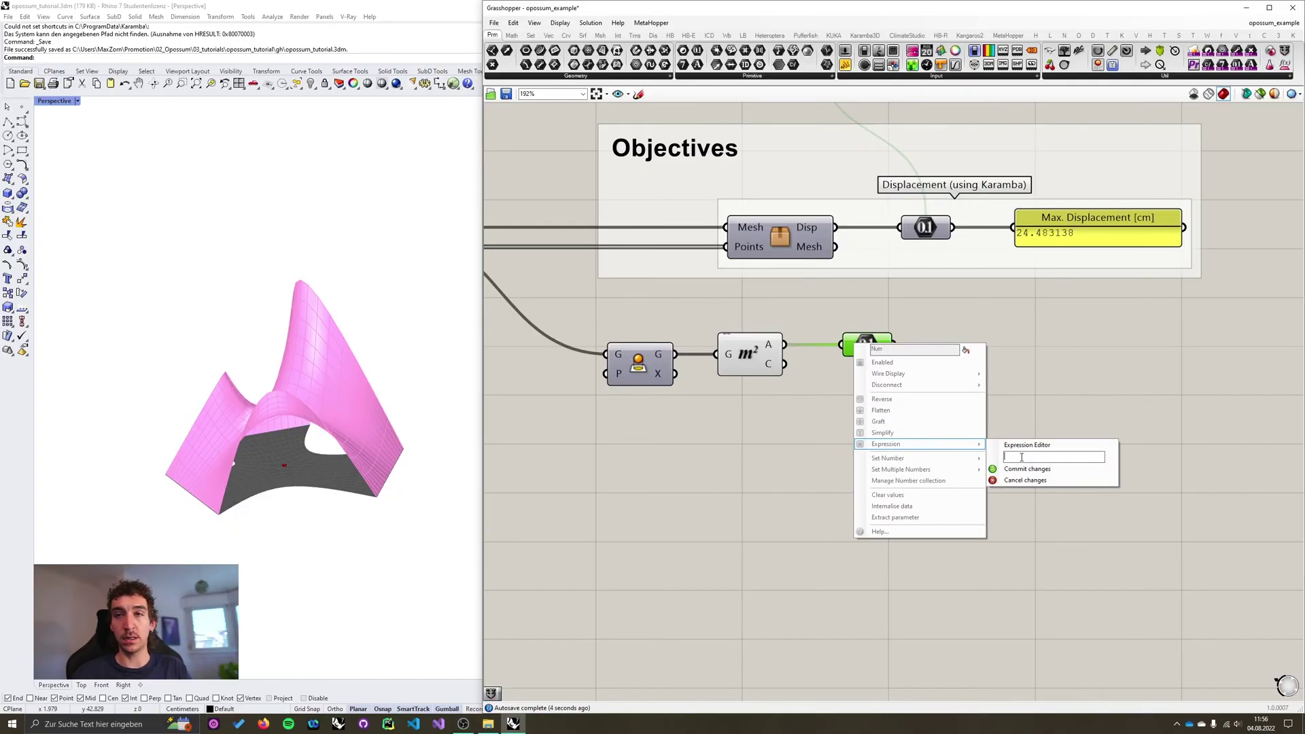
pyautogui.click(1037, 469)
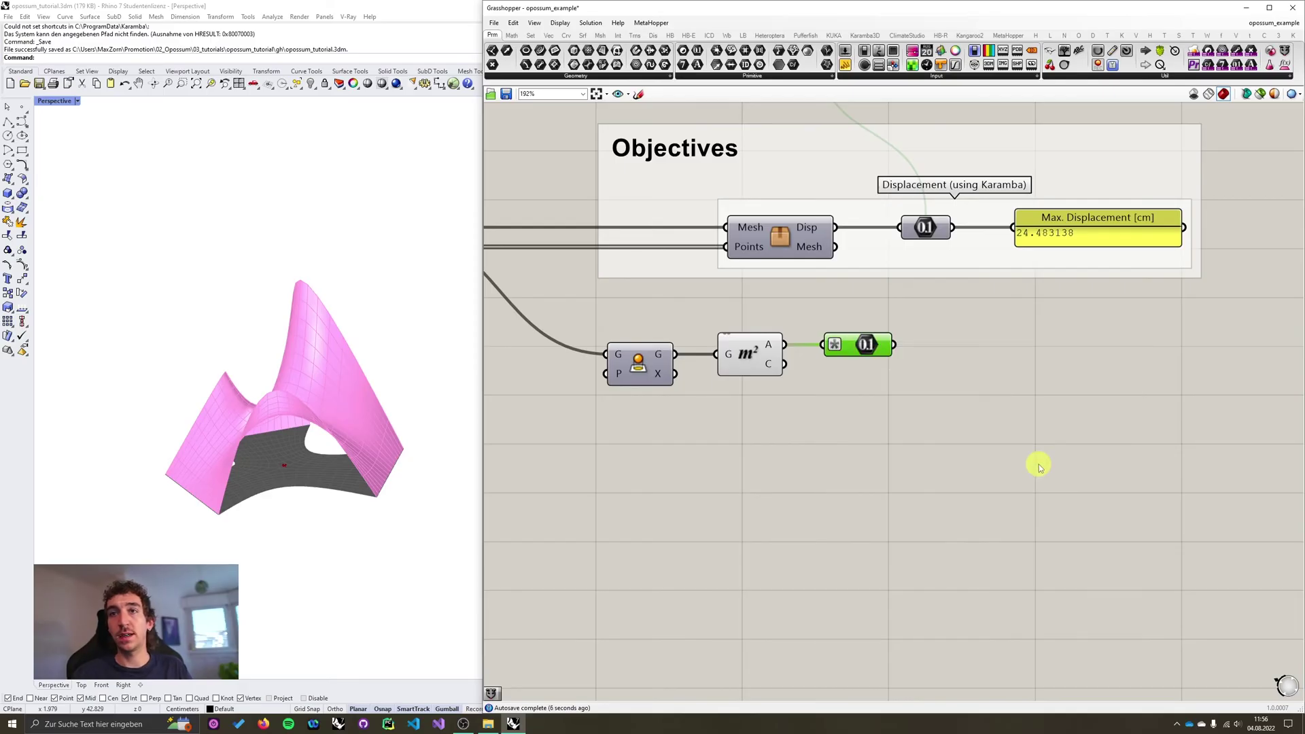
# - Copy the Max. Displacement panel, wire in the negated area, and rename it 'Area Covered'
pyautogui.click(1089, 225)
pyautogui.keyDown('alt'); pyautogui.moveTo(1088, 225); pyautogui.dragTo(1064, 333); pyautogui.keyUp('alt')
pyautogui.moveTo(893, 344); pyautogui.dragTo(1039, 336)
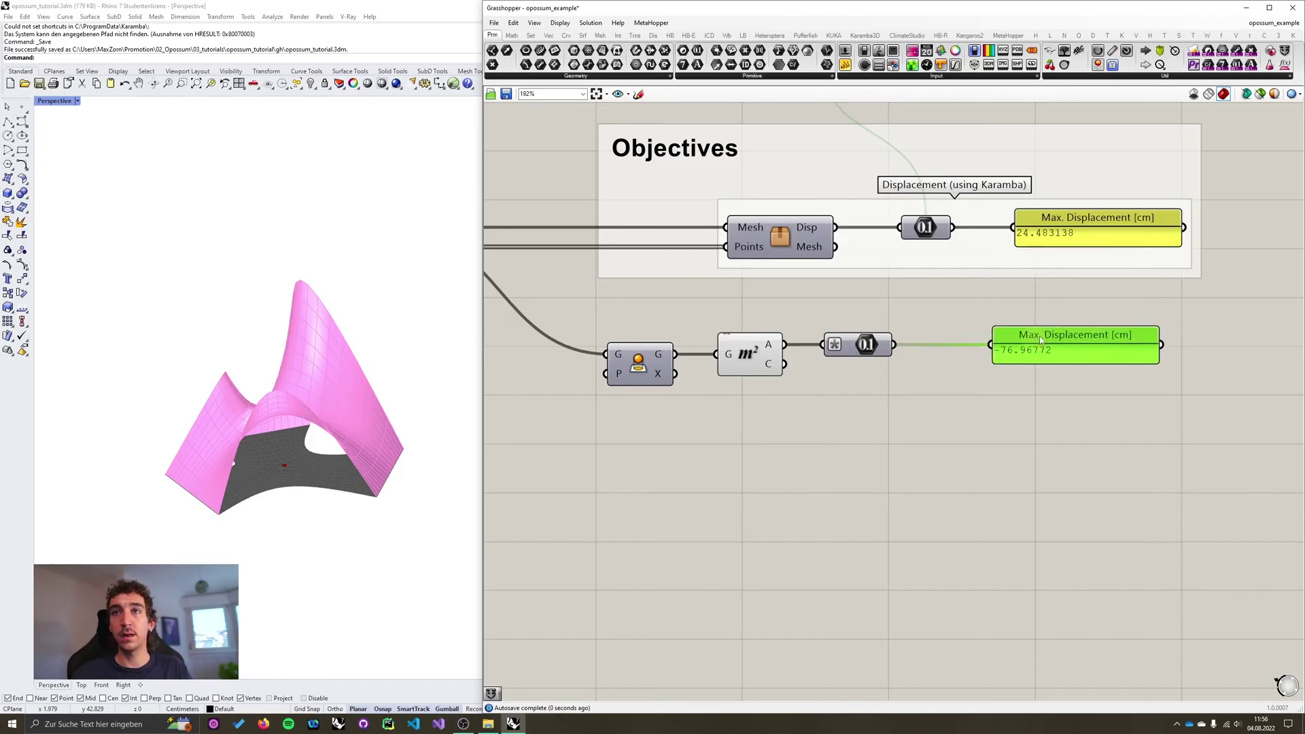
pyautogui.rightClick(1040, 335)
pyautogui.hotkey('ctrl', 'a')
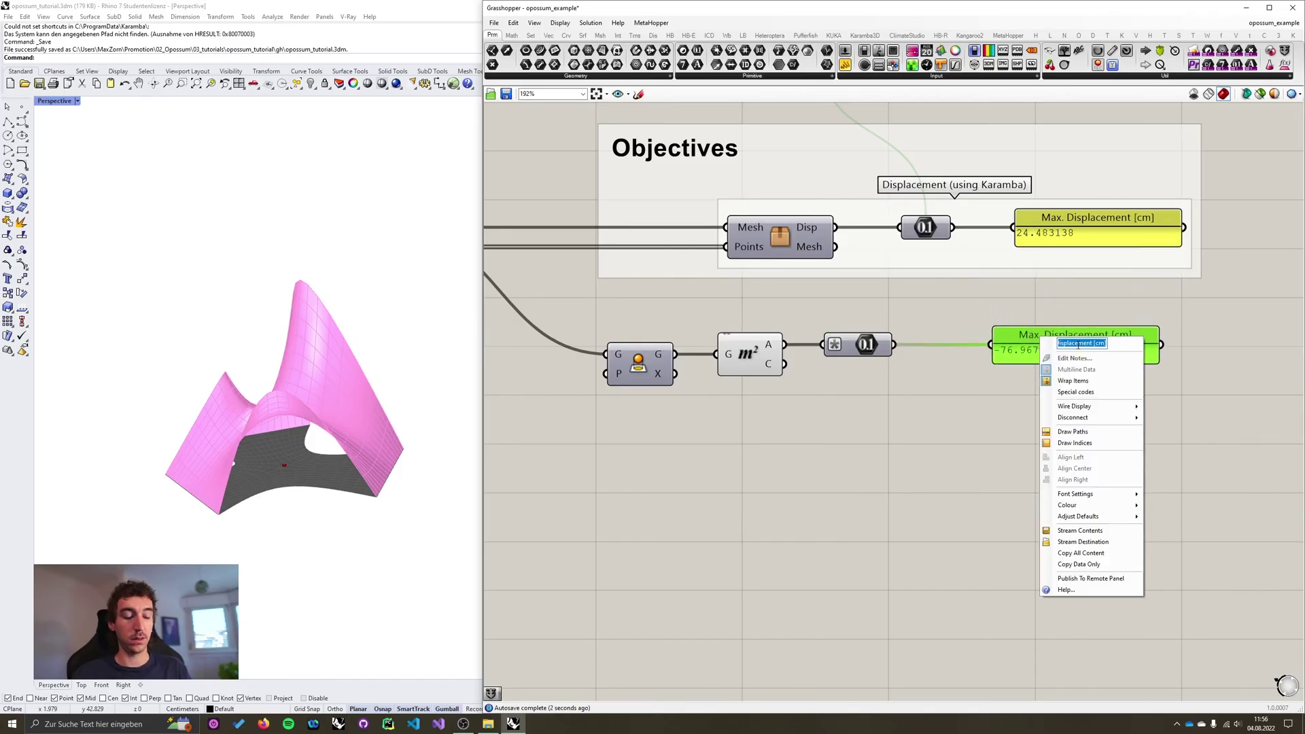
pyautogui.write('Area')
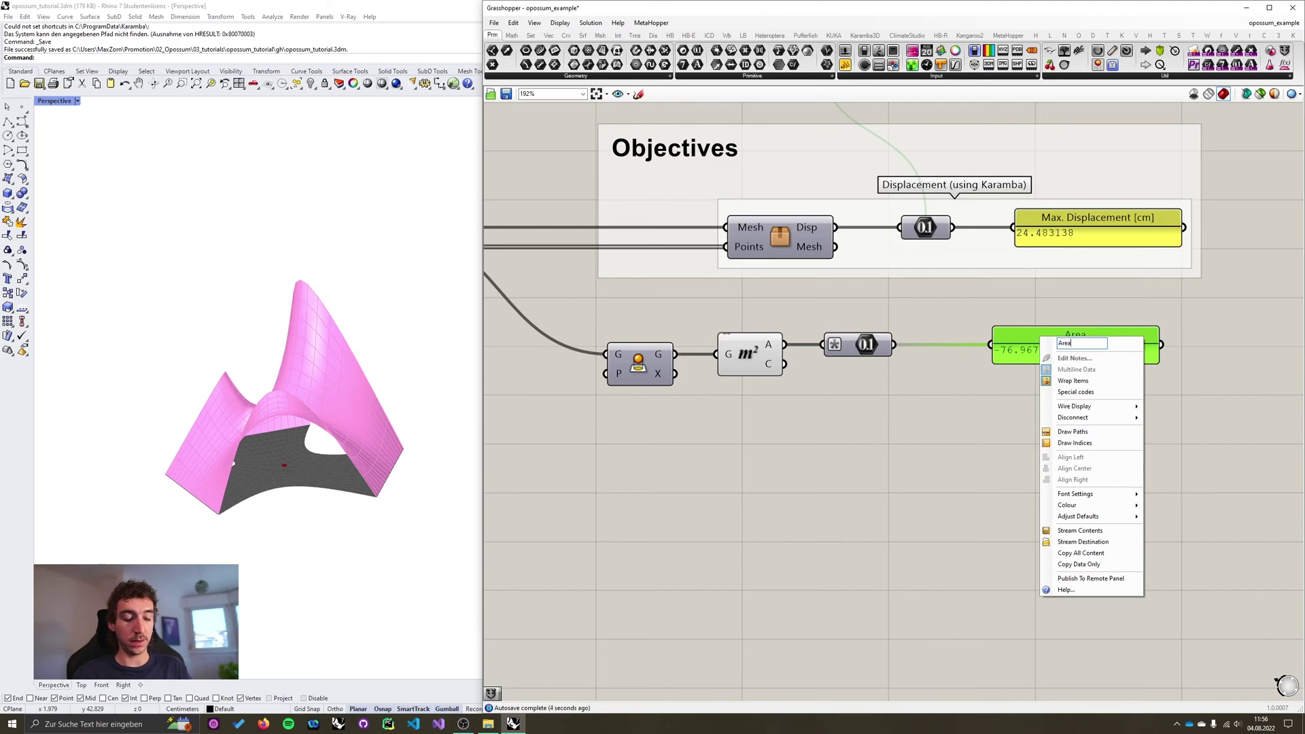
pyautogui.write(' Covered')
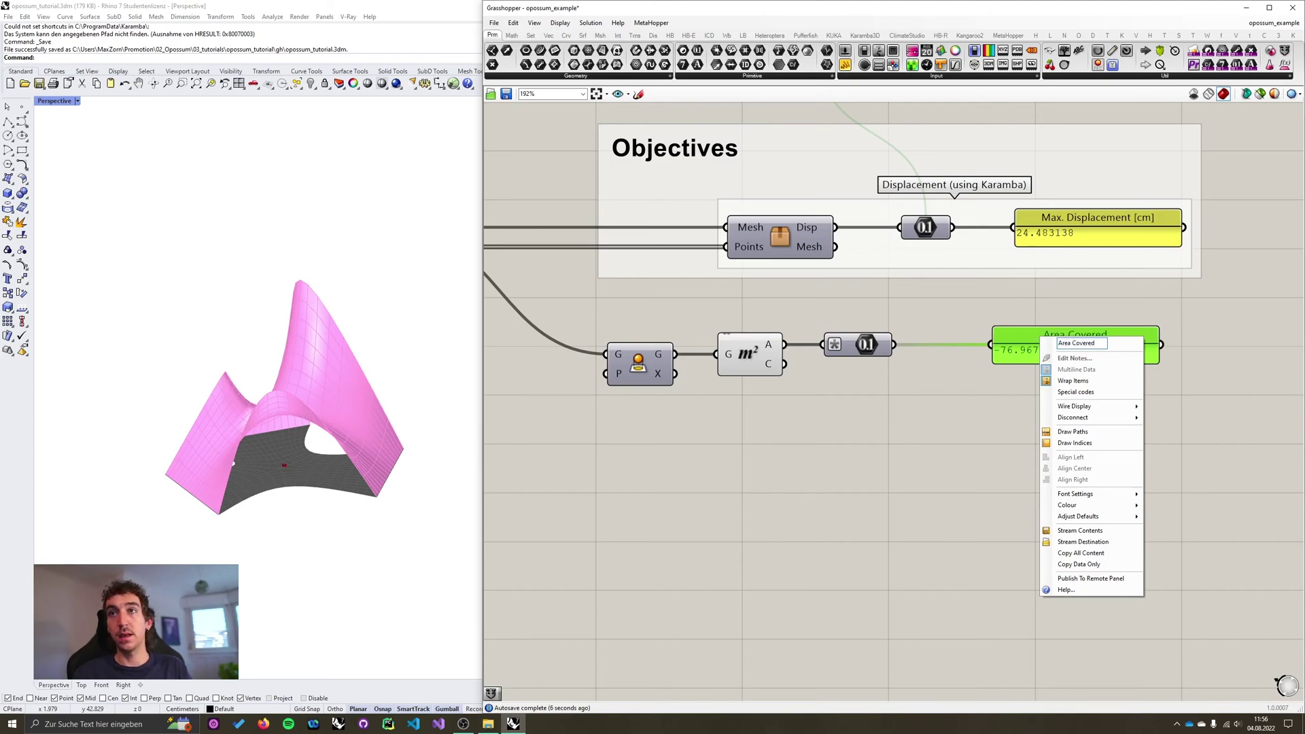
pyautogui.press('Return')
# - Align the Area Covered panel, group the area row, and name the group 'Area Covered'
pyautogui.keyDown('shift'); pyautogui.click(1105, 232); pyautogui.keyUp('shift')
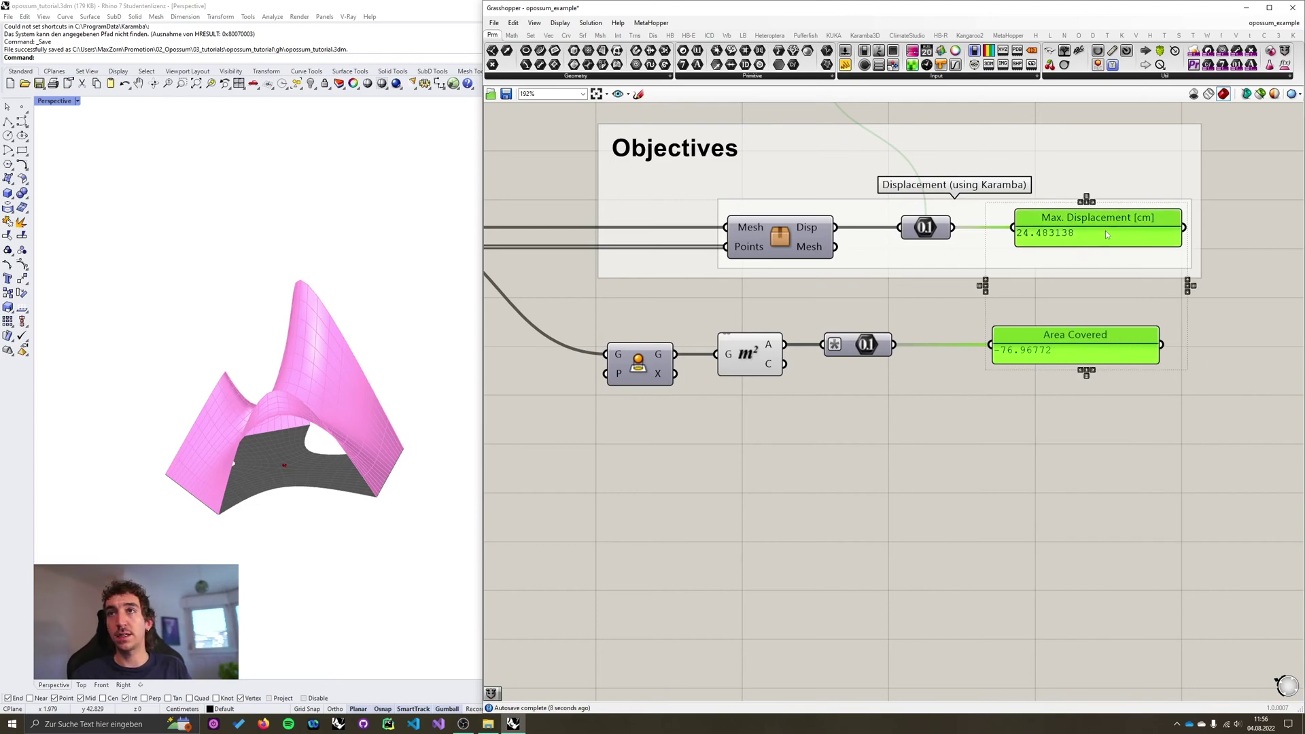
pyautogui.click(1094, 373)
pyautogui.moveTo(1166, 418); pyautogui.dragTo(601, 301)
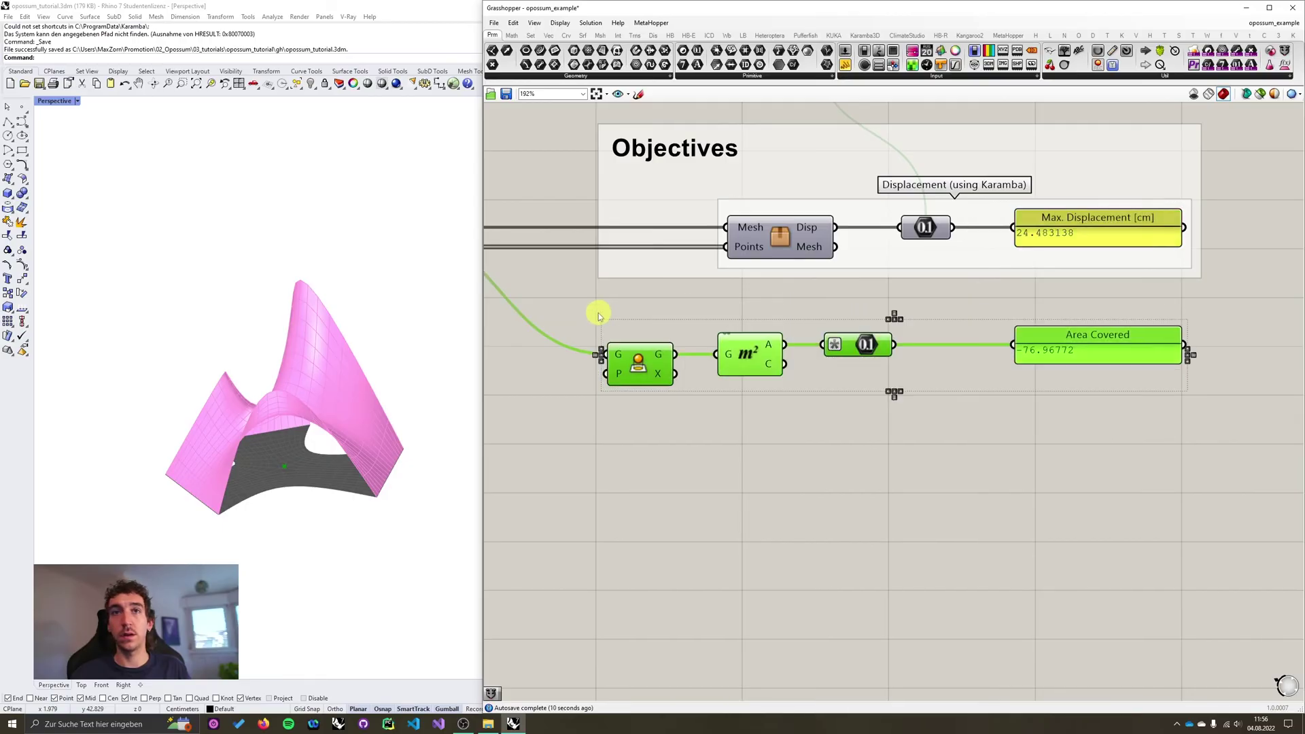
pyautogui.rightClick(620, 257)
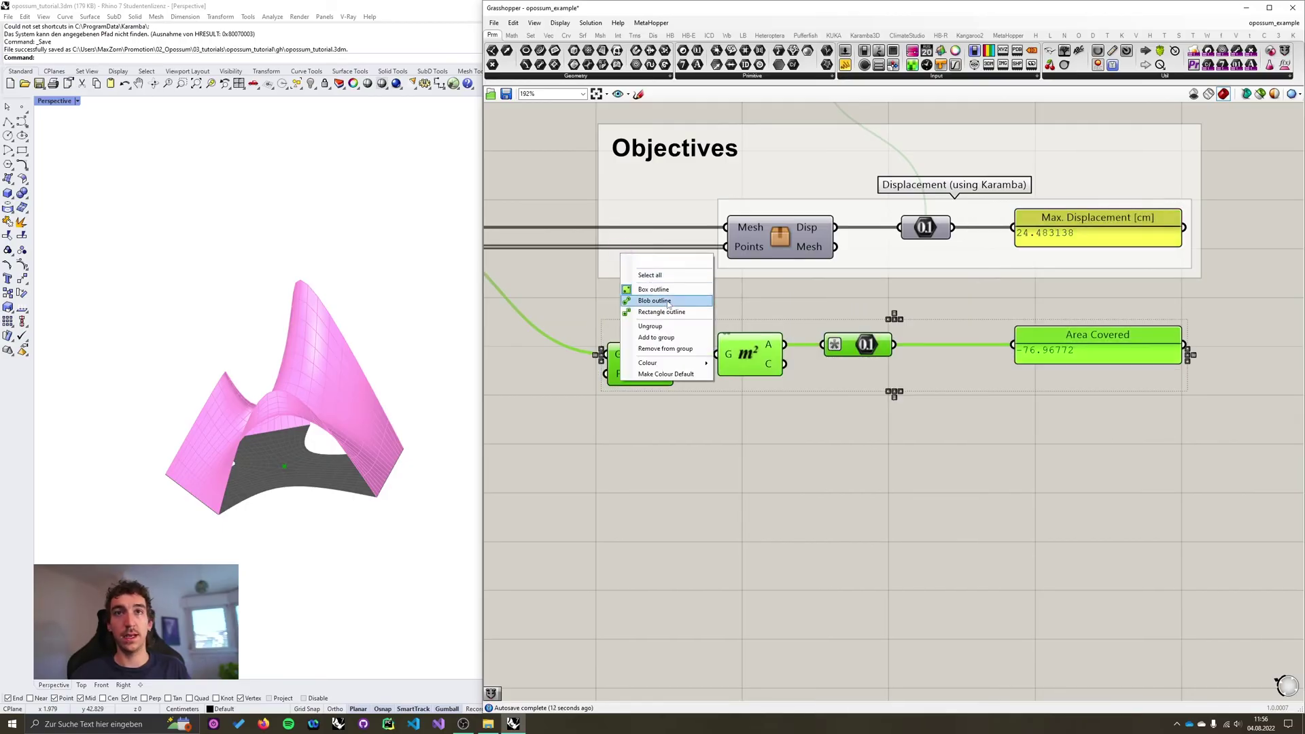
pyautogui.click(666, 340)
pyautogui.click(785, 407)
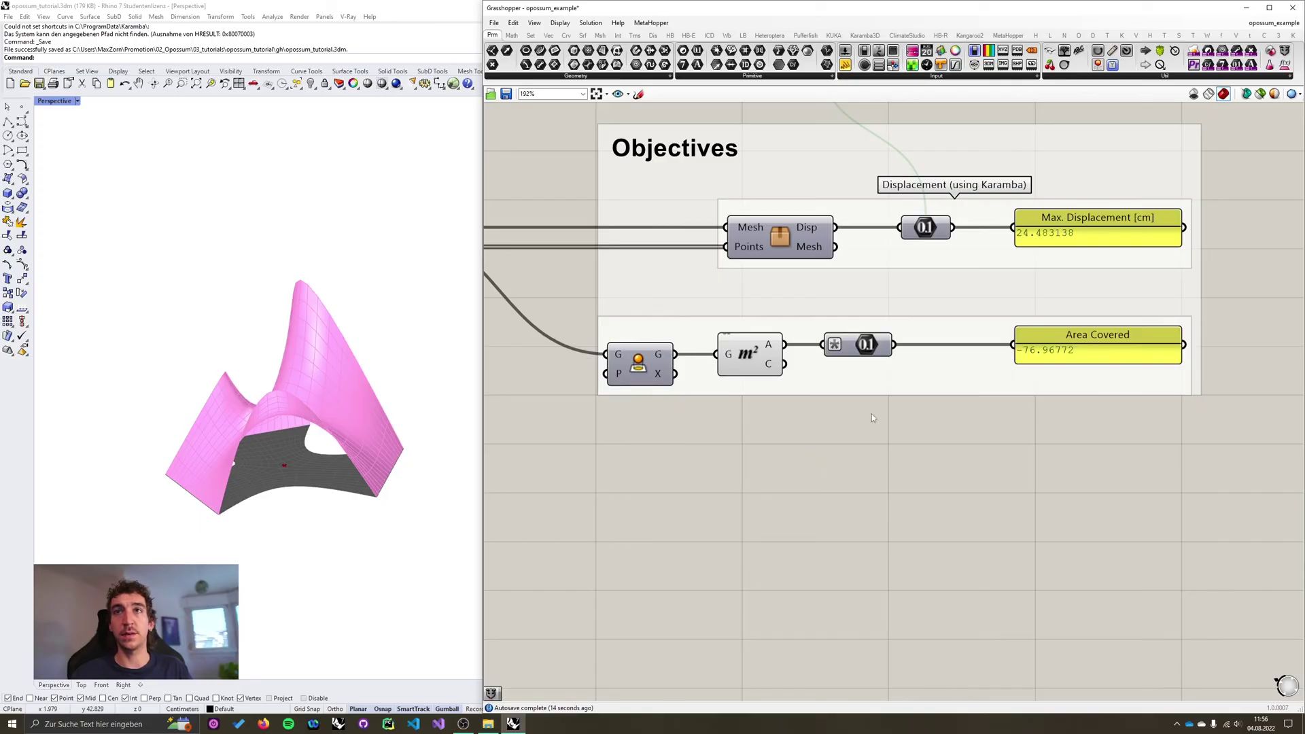
pyautogui.rightClick(898, 375)
pyautogui.write('Area')
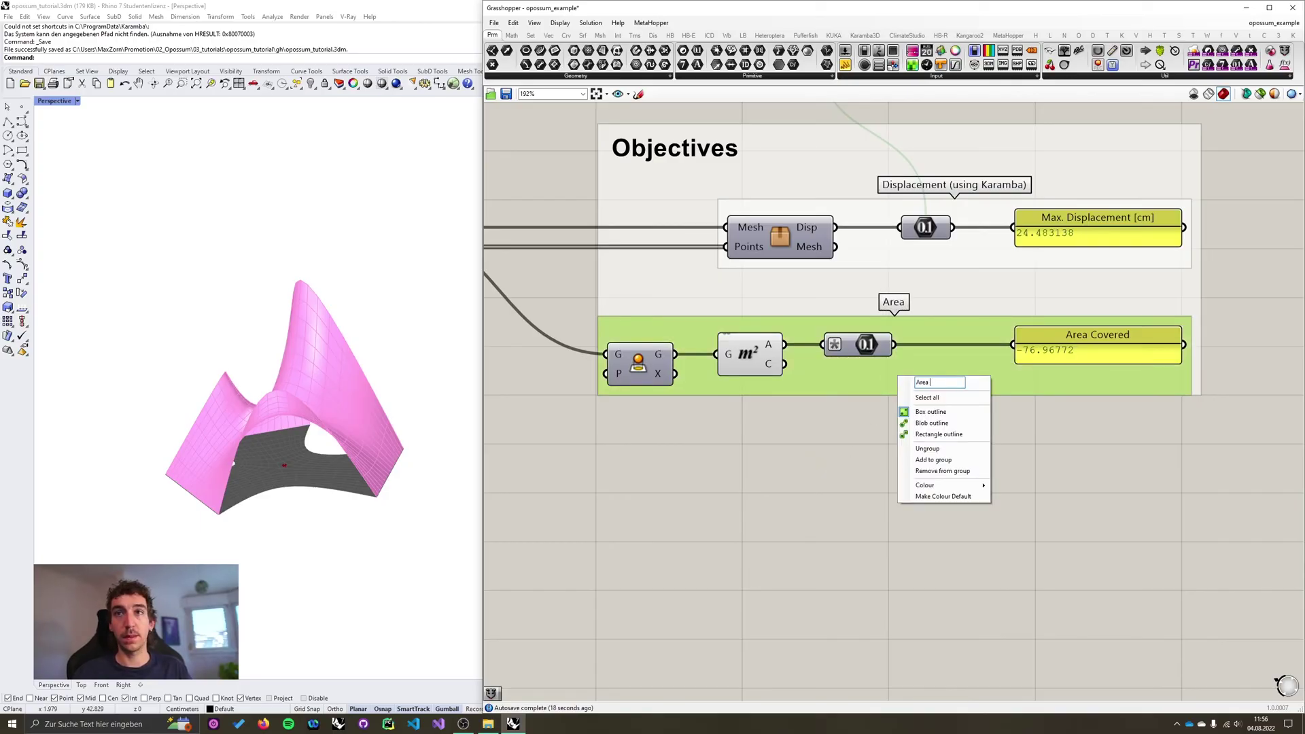
pyautogui.write(' Covered')
pyautogui.press('Return')
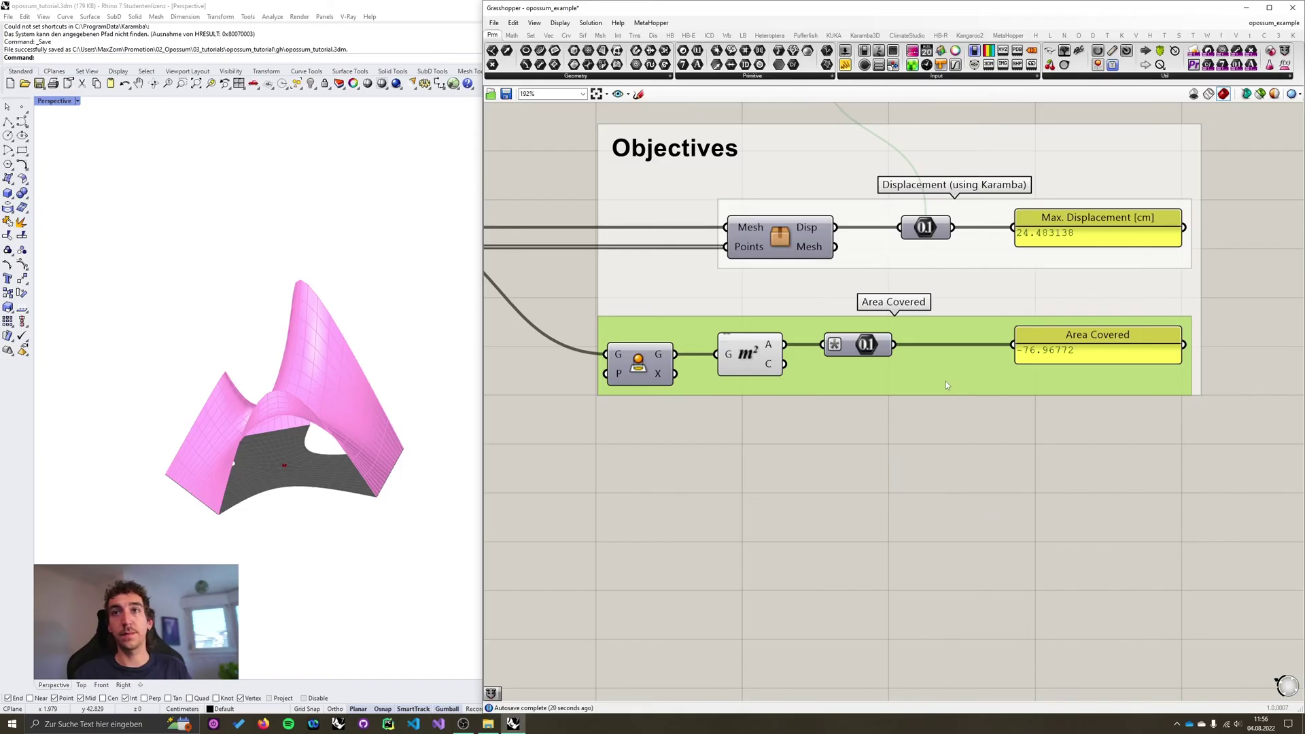
# - Wire Opossum's Objective(s) input to both the displacement and Area Covered numbers
pyautogui.moveTo(883, 431); pyautogui.dragTo(927, 510, button='right')
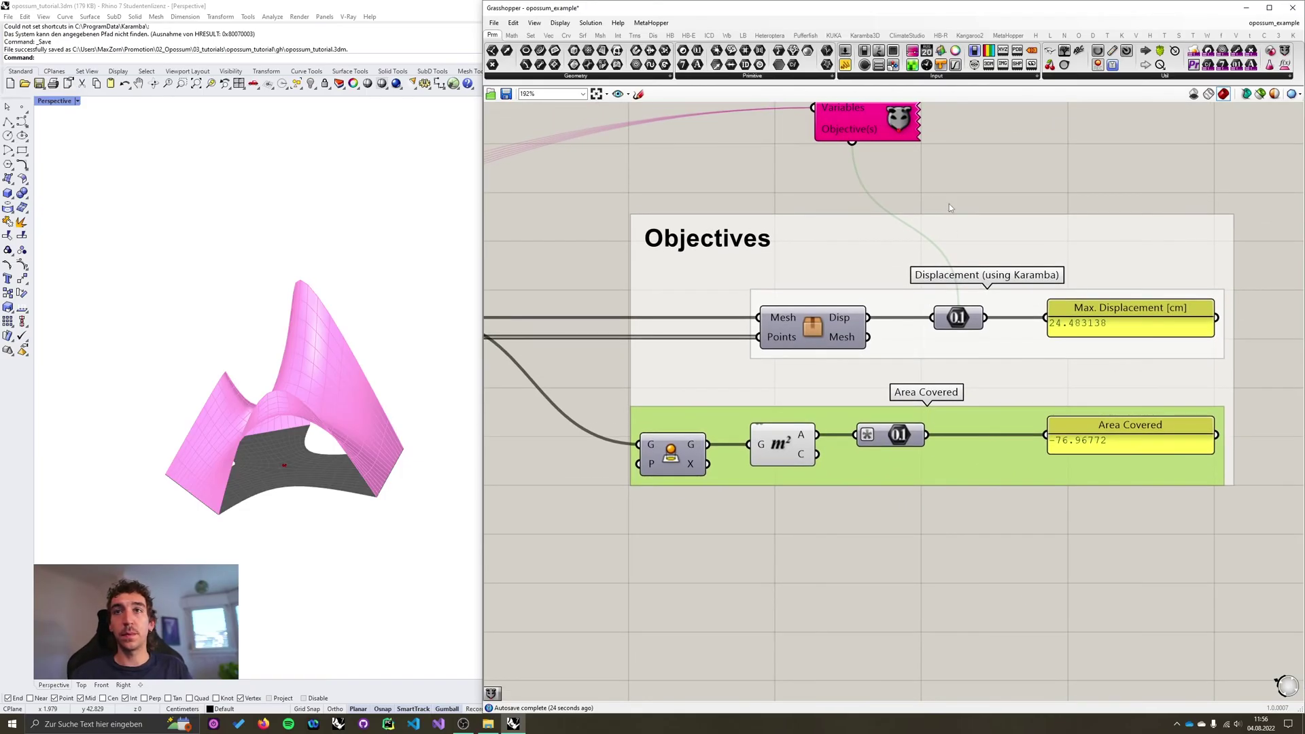
pyautogui.click(900, 444)
pyautogui.keyDown('shift'); pyautogui.click(957, 319); pyautogui.keyUp('shift')
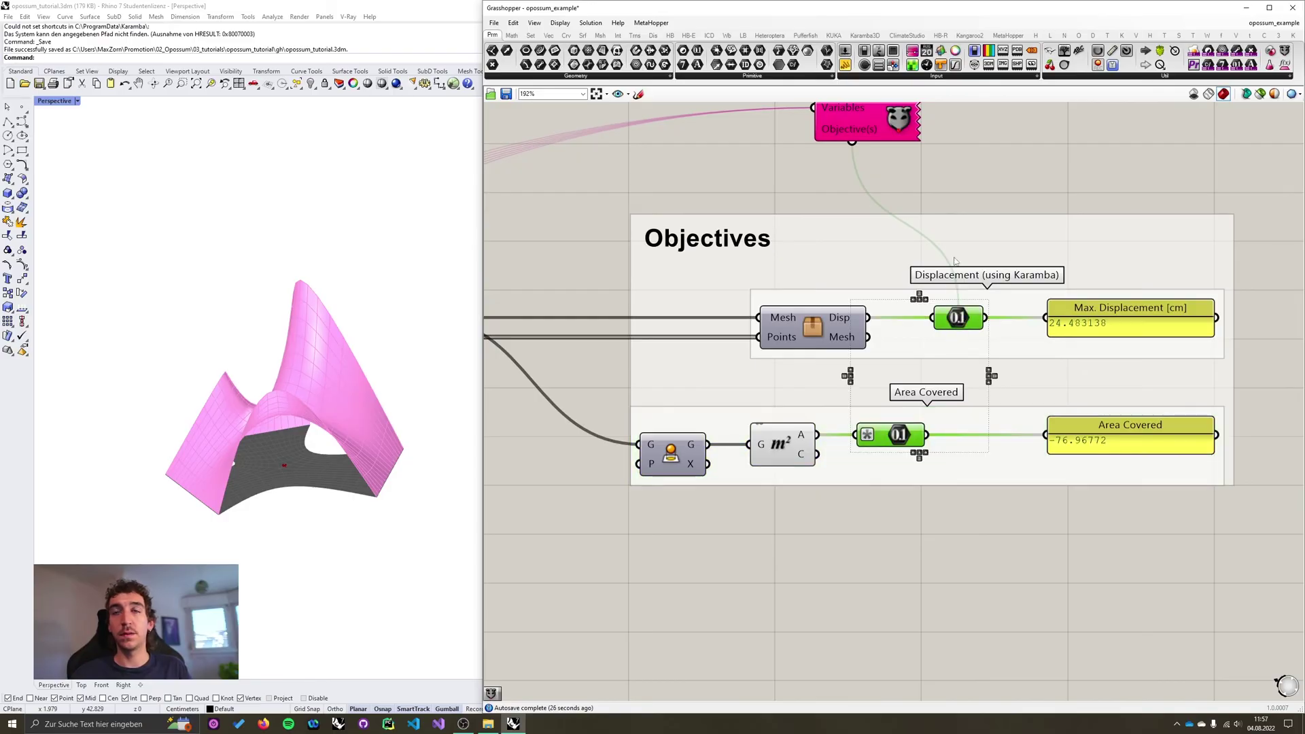
pyautogui.rightClick(854, 131)
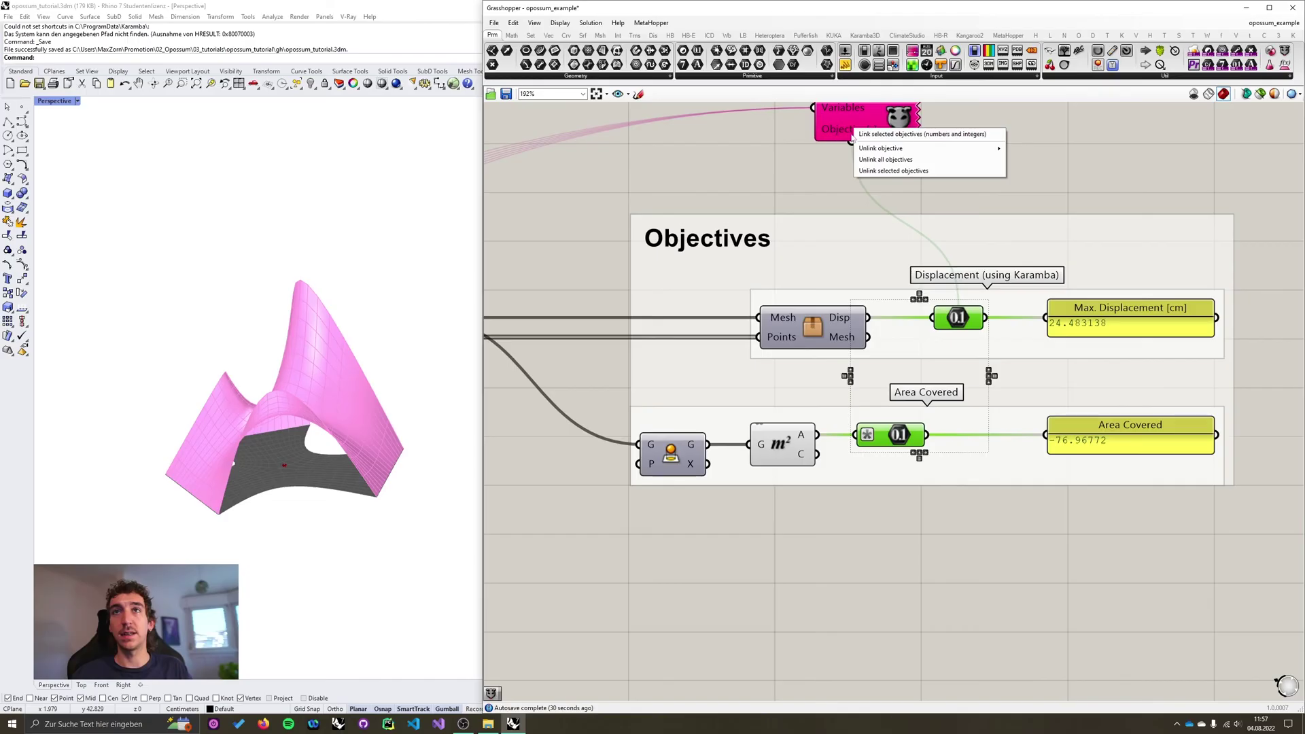
pyautogui.click(816, 158)
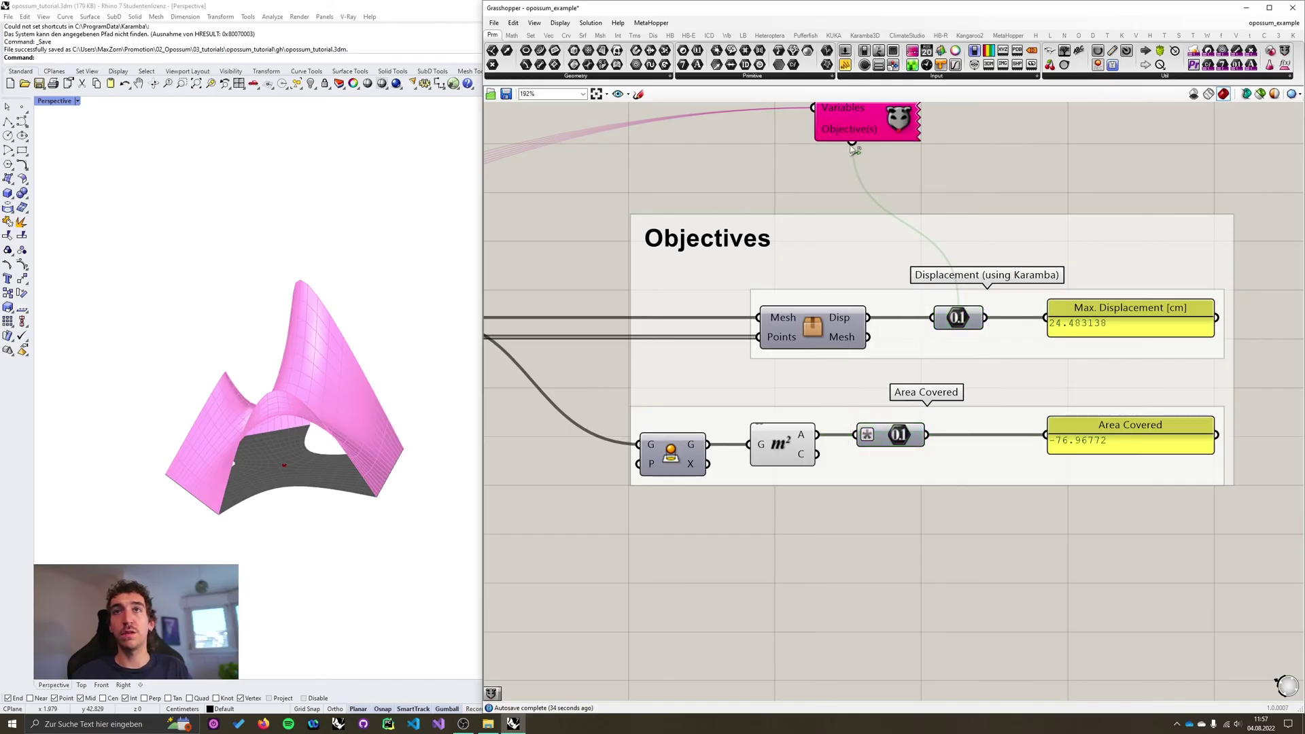
pyautogui.moveTo(851, 144); pyautogui.dragTo(896, 437)
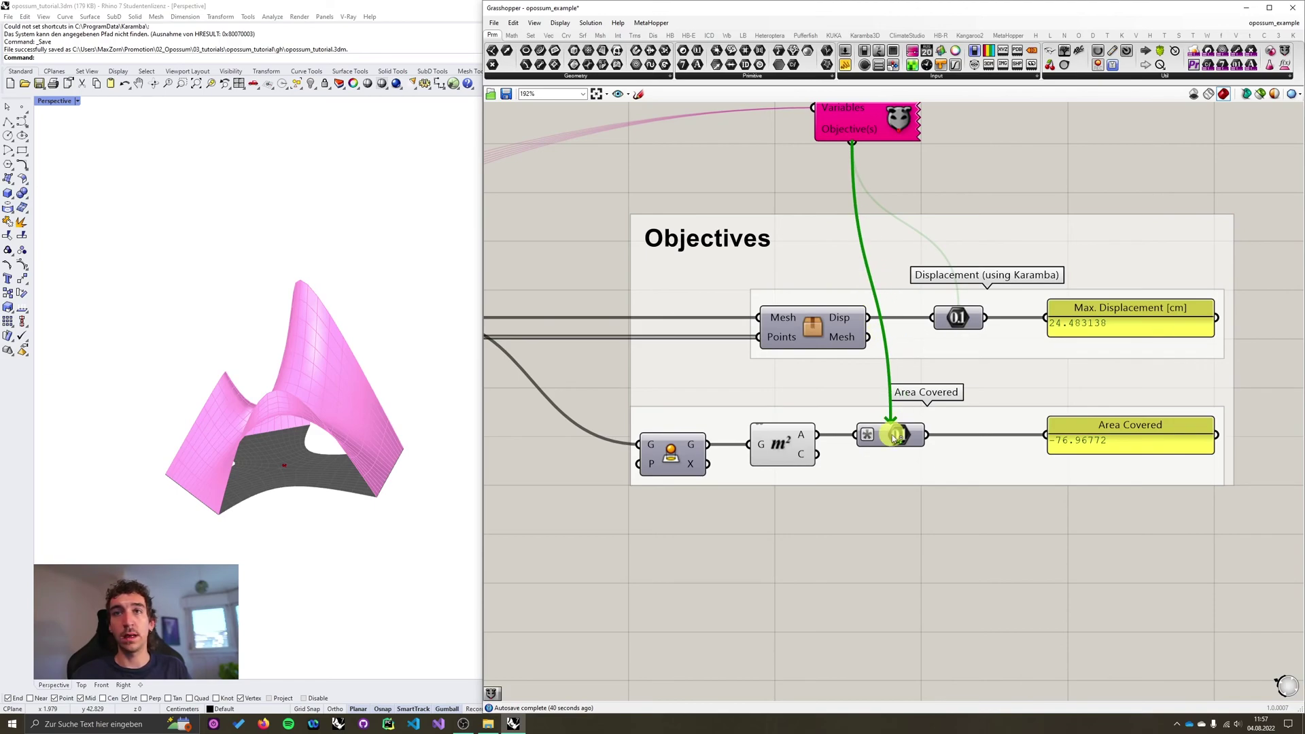
pyautogui.moveTo(896, 437); pyautogui.dragTo(896, 436)
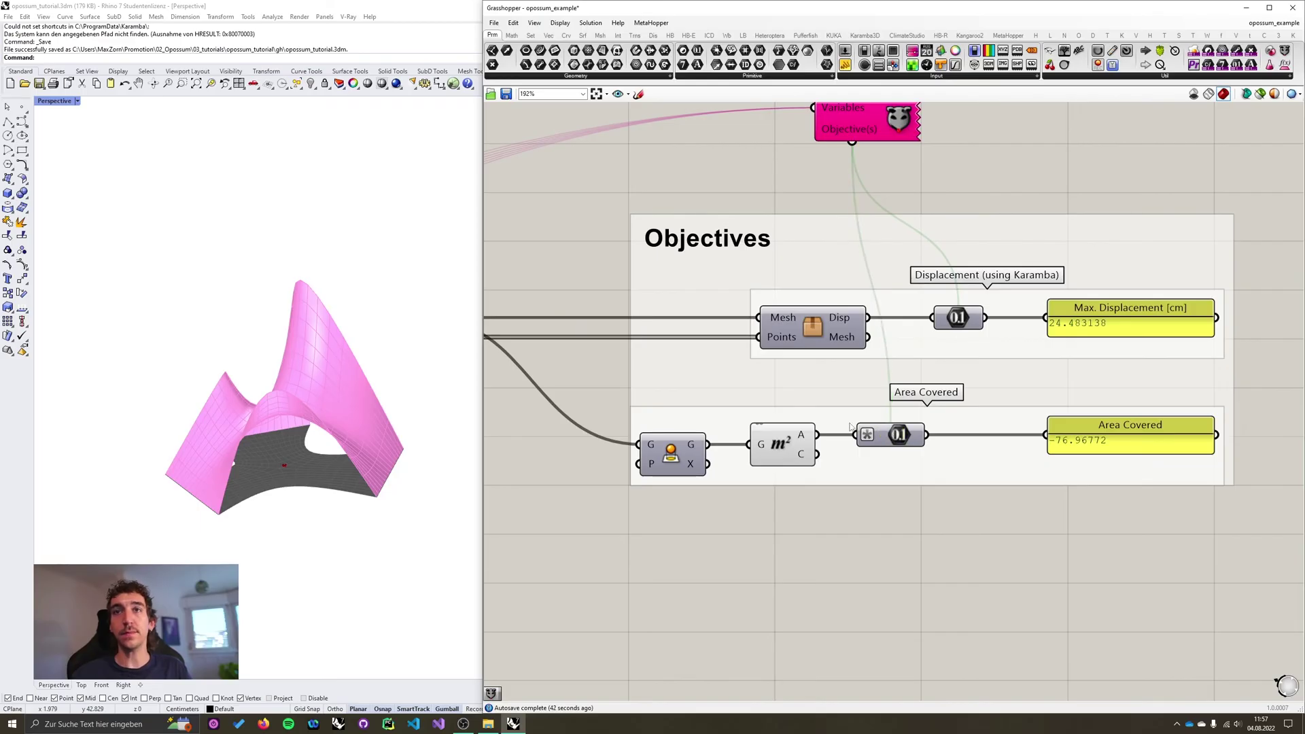
pyautogui.moveTo(874, 146); pyautogui.dragTo(893, 199, button='right')
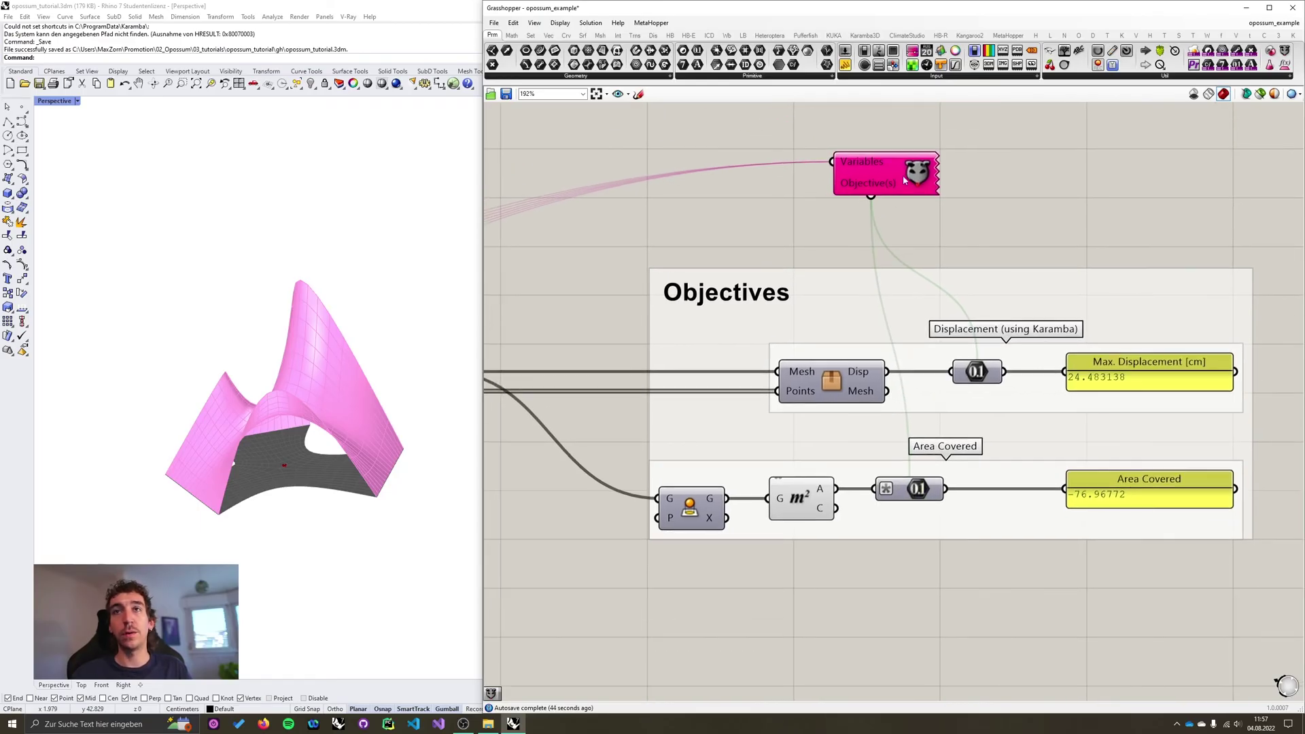
# - Open the MOpossum settings window, move it aside, and keep RBFMOpt as the algorithm
pyautogui.doubleClick(914, 178)
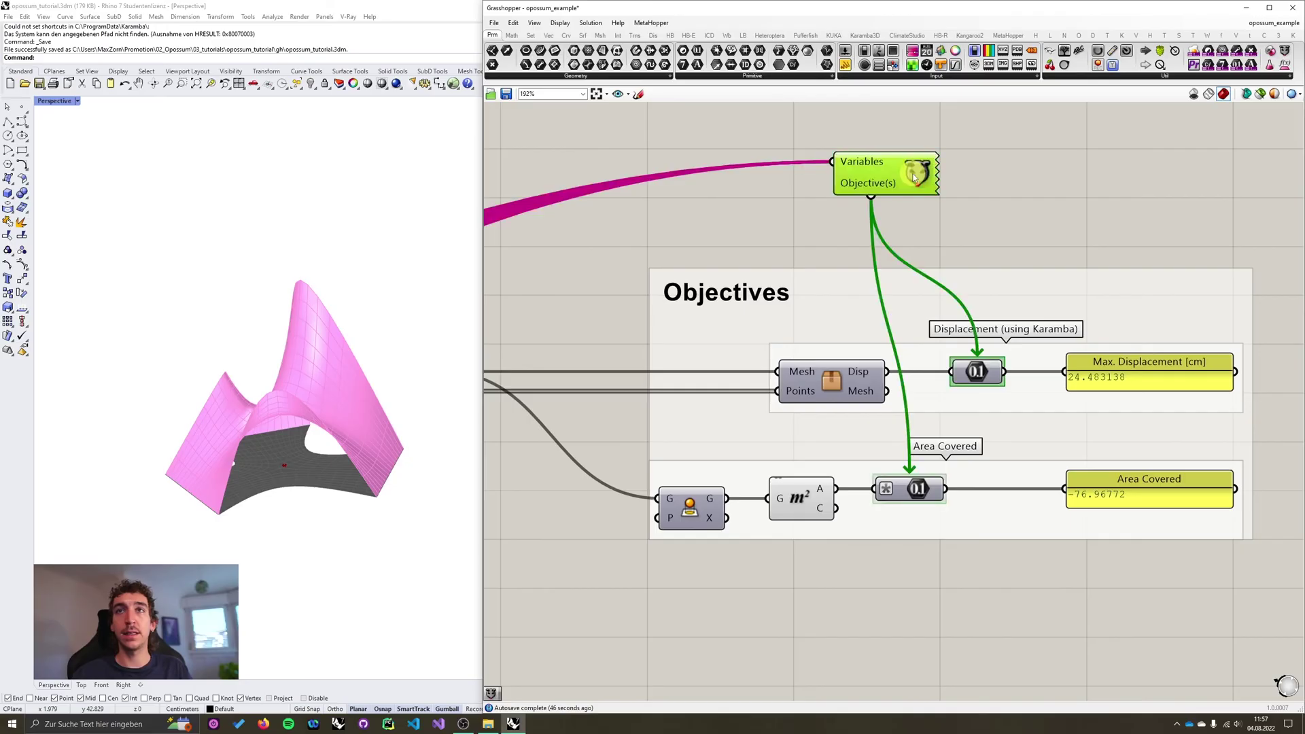
pyautogui.moveTo(906, 300); pyautogui.dragTo(733, 194)
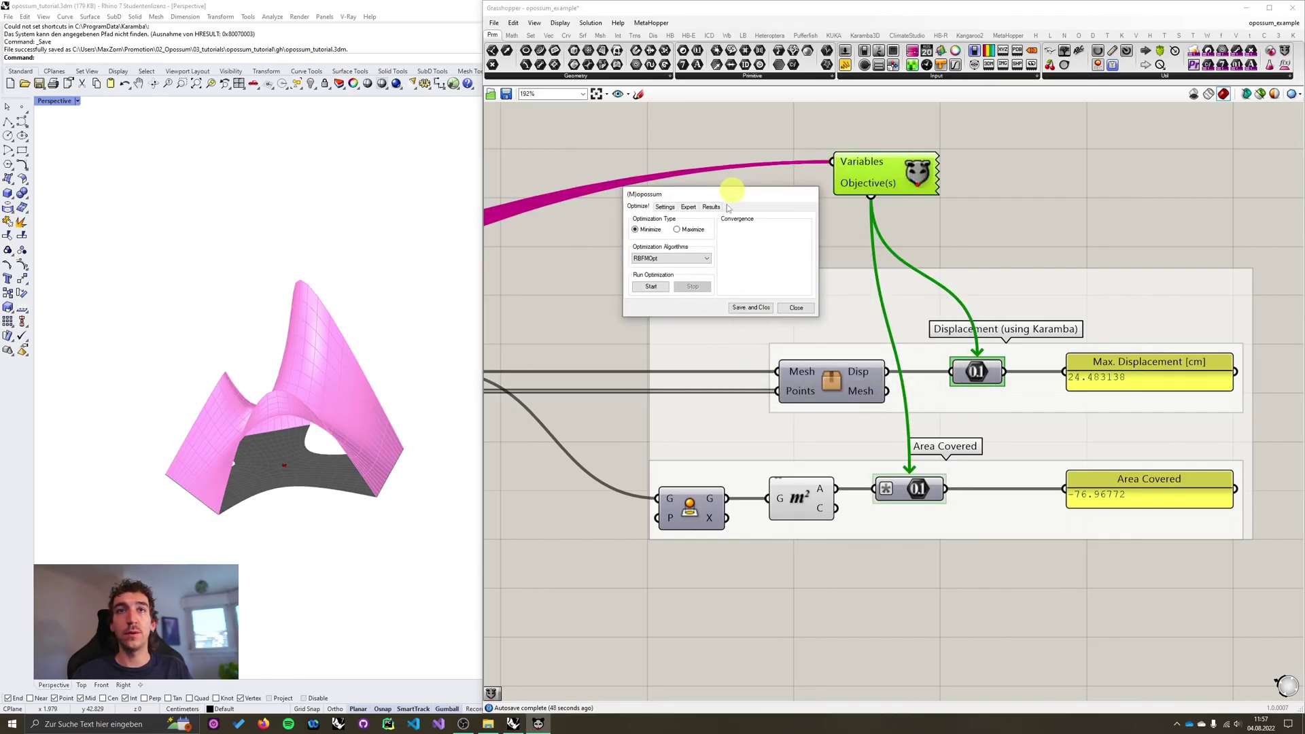
pyautogui.click(705, 262)
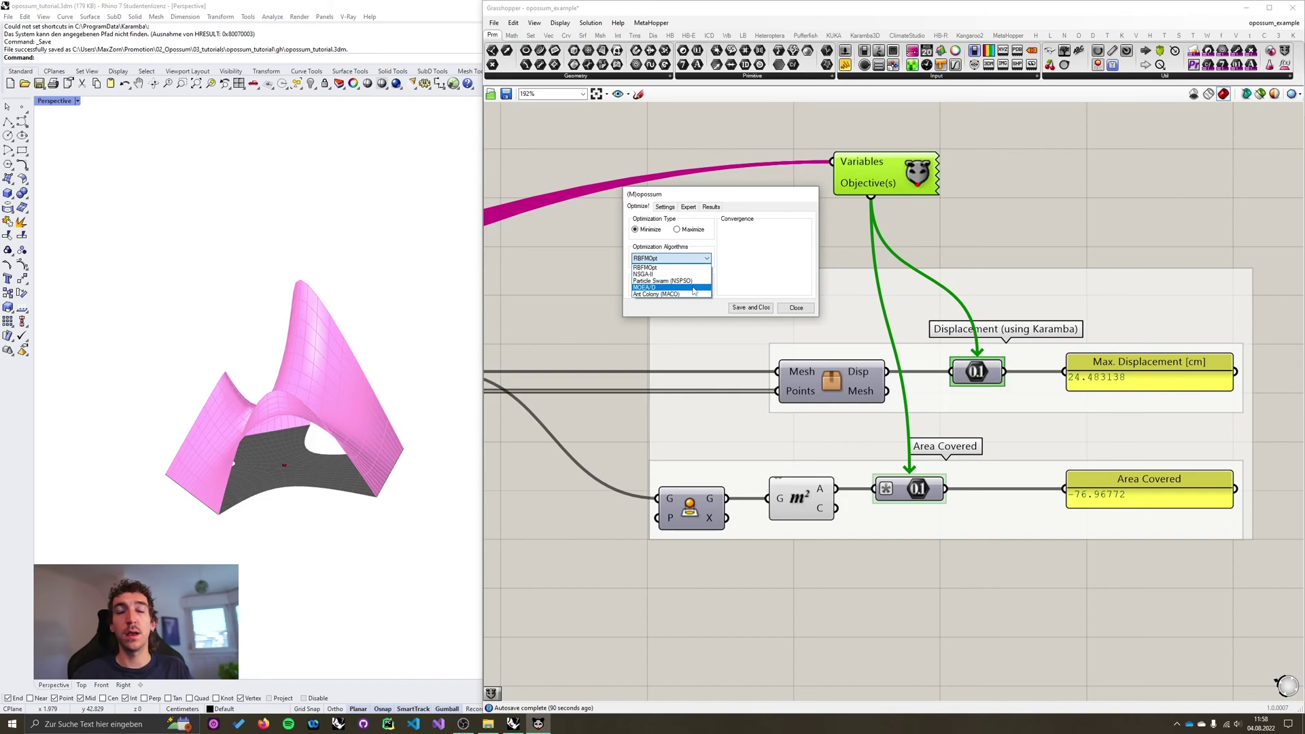
pyautogui.click(694, 251)
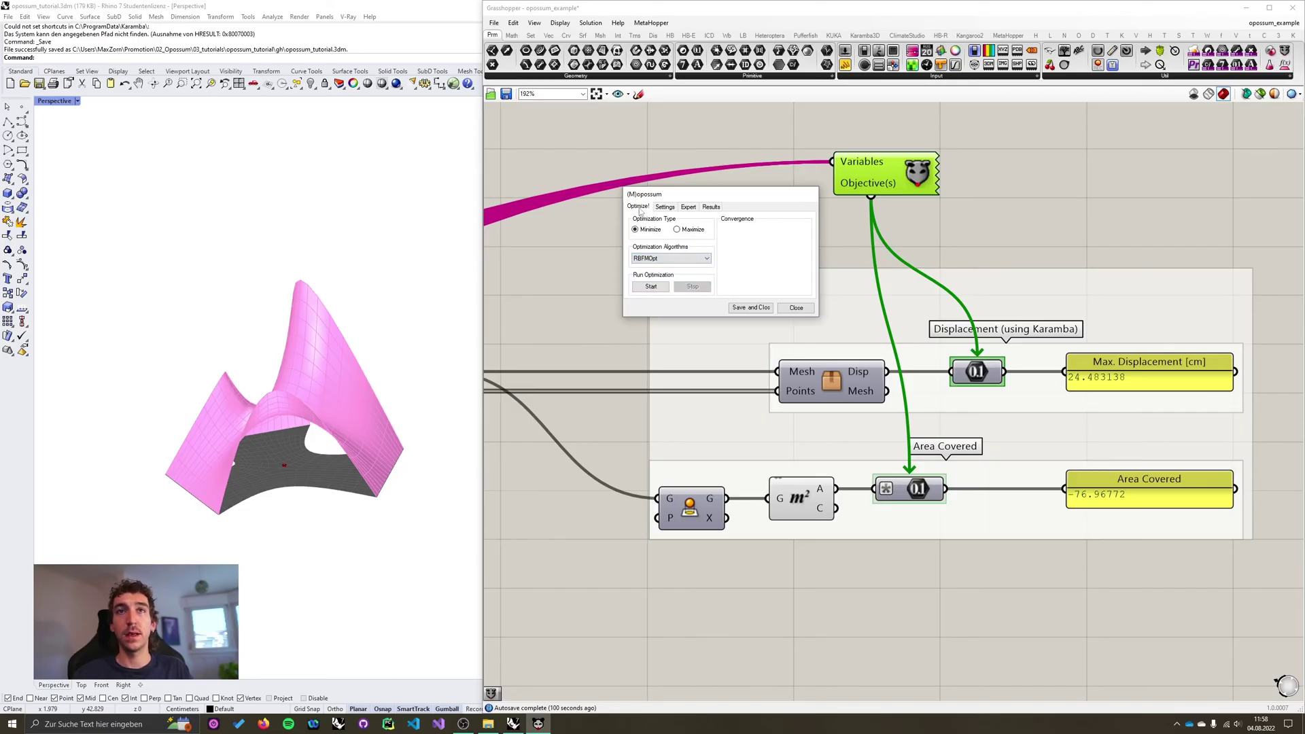
# - View the Expert tab's RBFMOpt defaults, such as max_cycles 1 and weight_method aug_tchebycheff
pyautogui.click(690, 208)
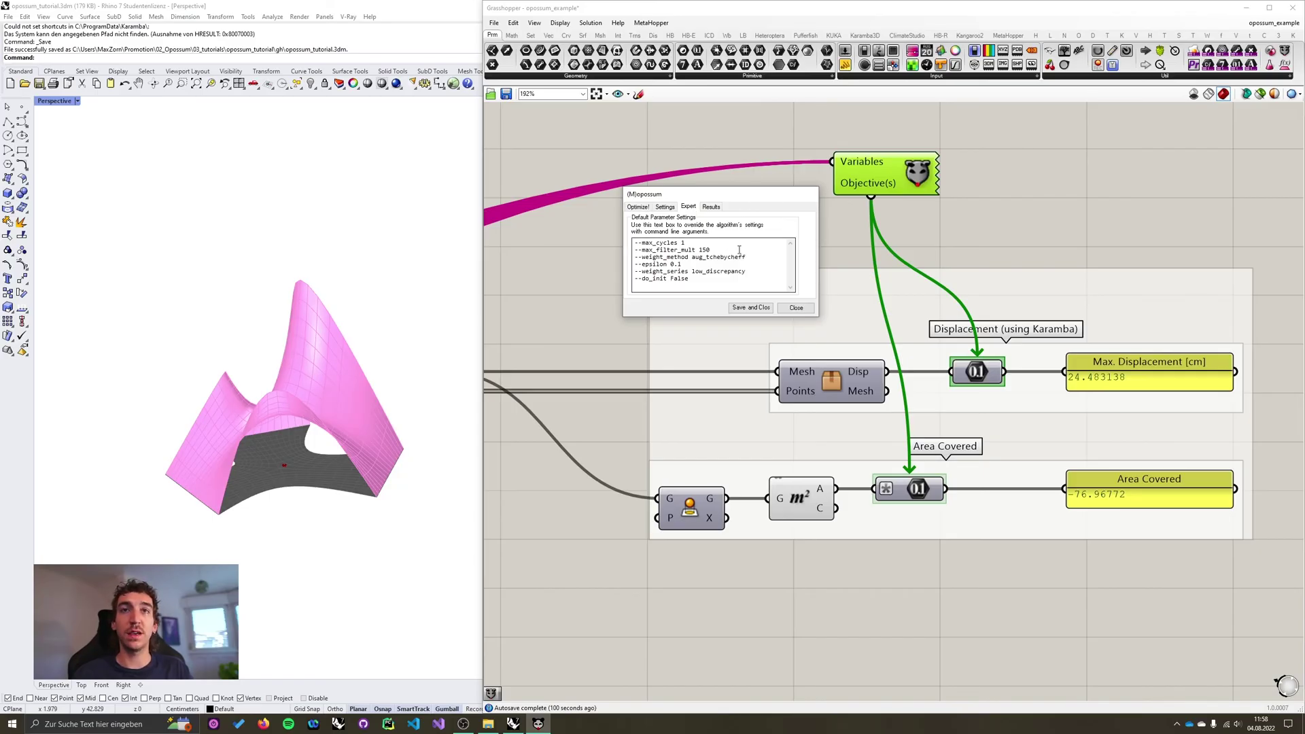
pyautogui.click(637, 273)
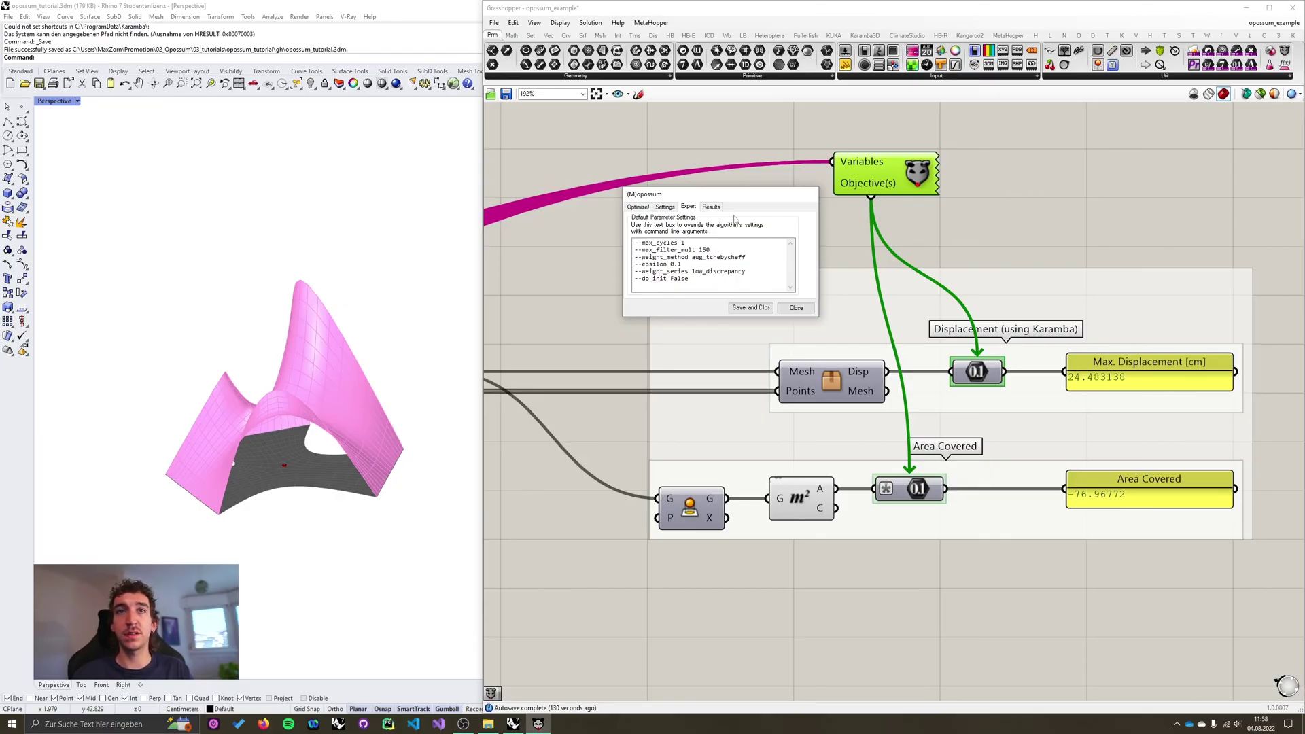
pyautogui.moveTo(755, 257)
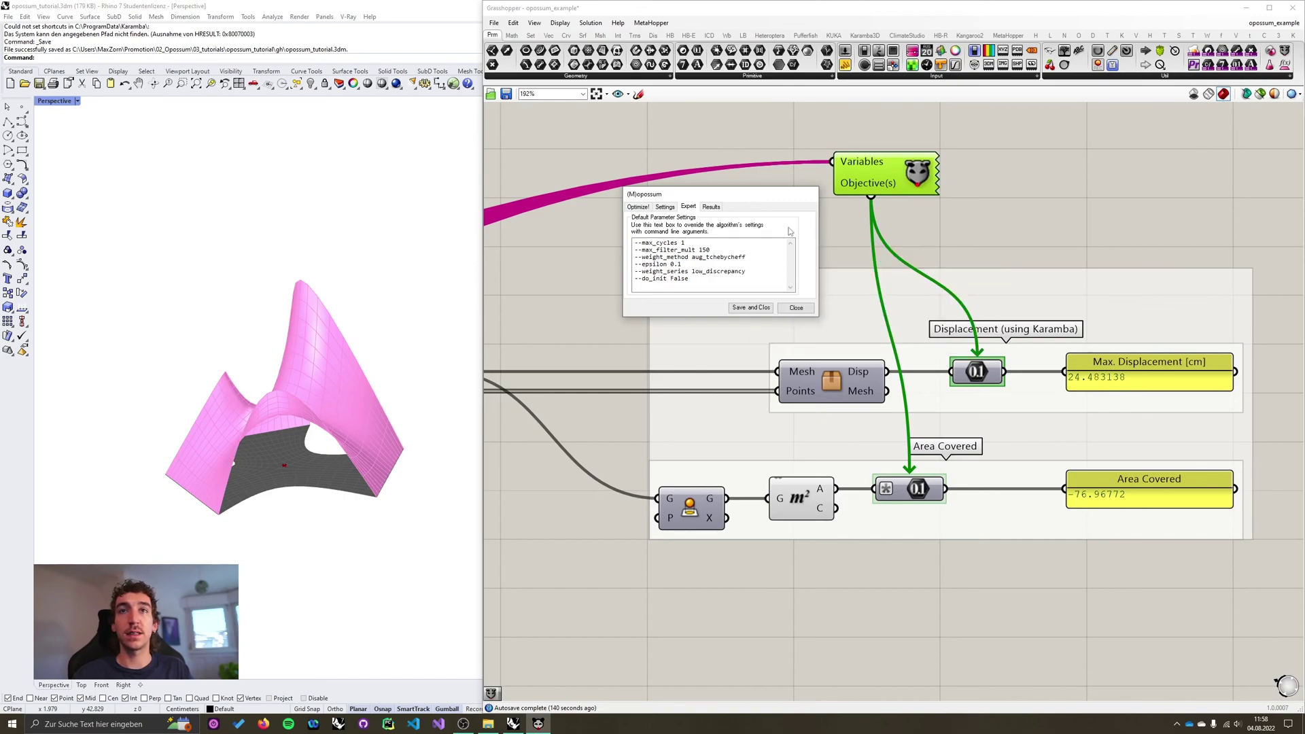
# - Set the stop criterion to 100 iterations and start the two-objective optimization run
pyautogui.click(666, 207)
pyautogui.click(656, 228)
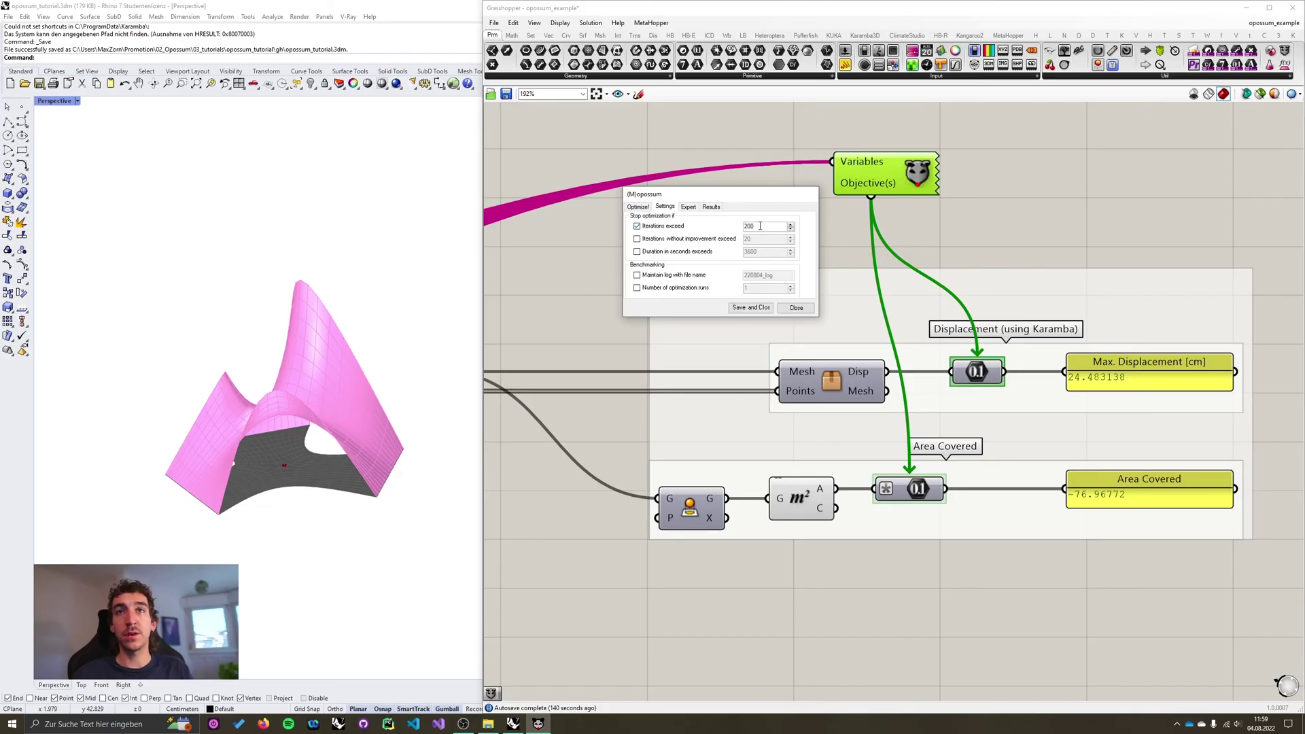
pyautogui.moveTo(761, 227); pyautogui.dragTo(733, 234)
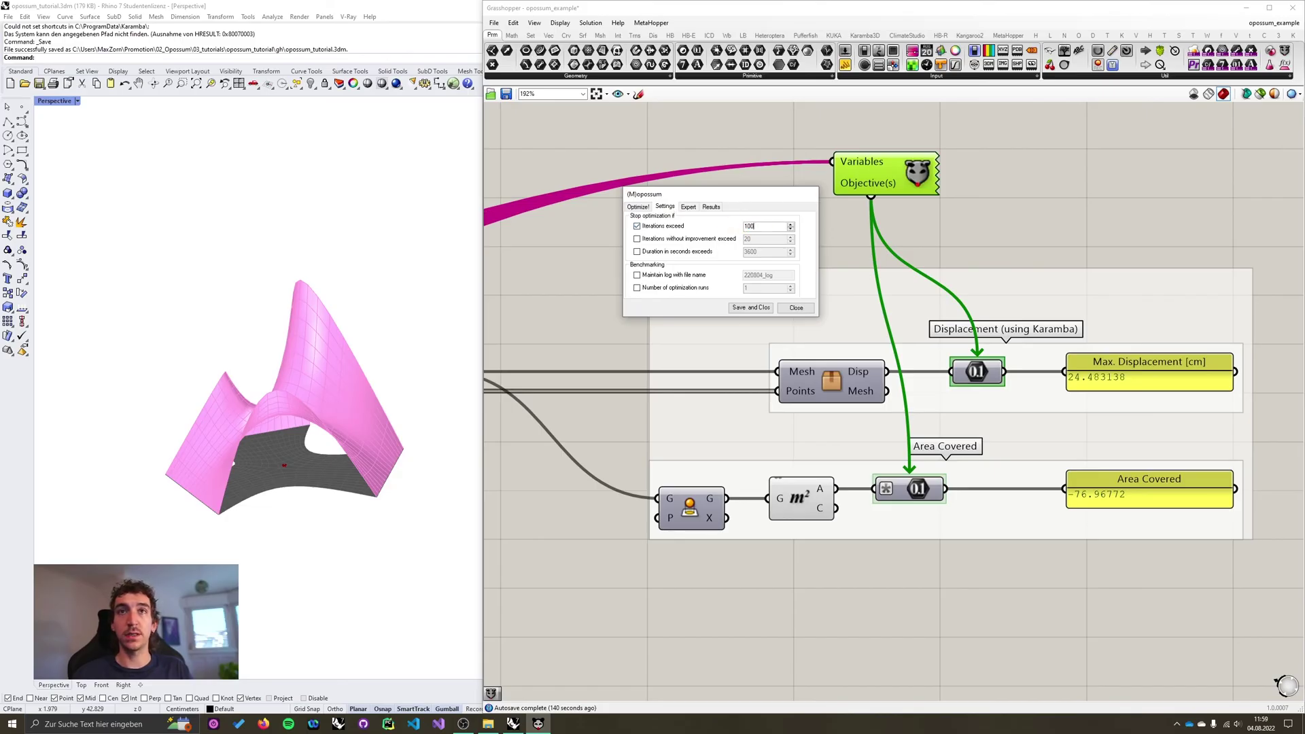
pyautogui.click(642, 207)
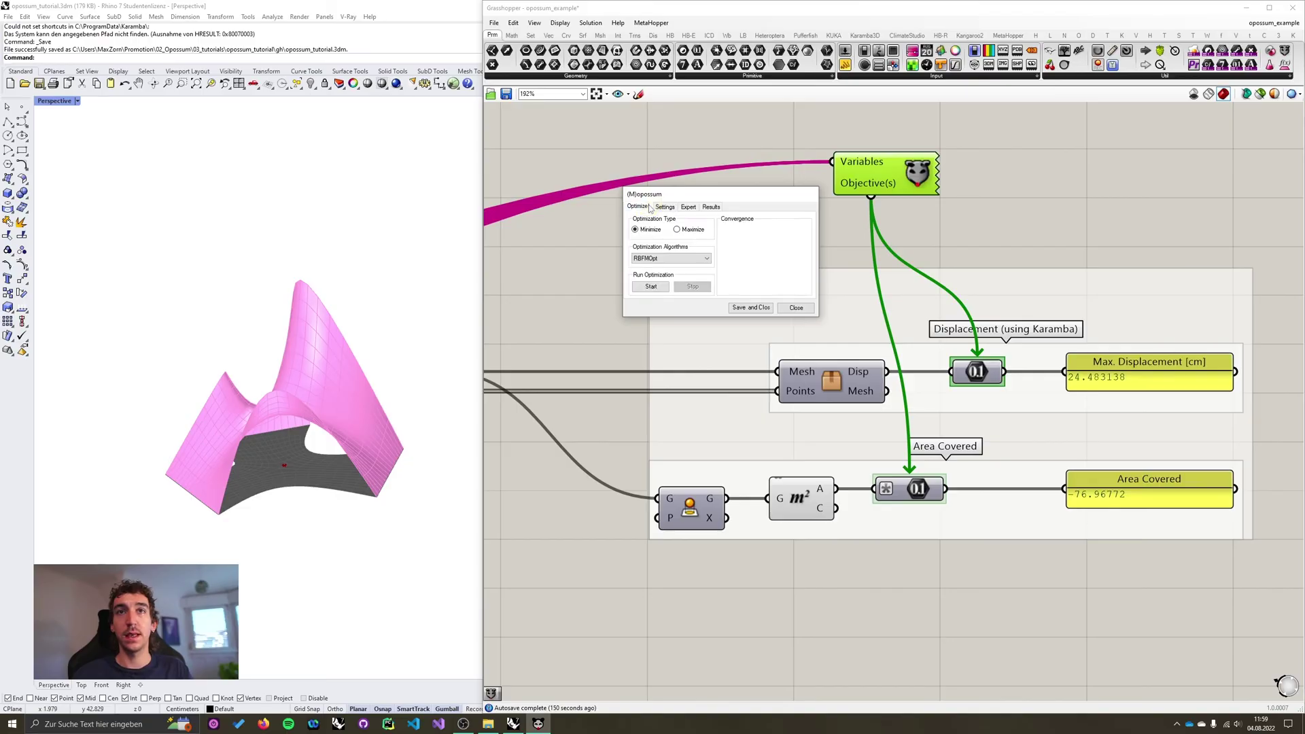
pyautogui.click(651, 287)
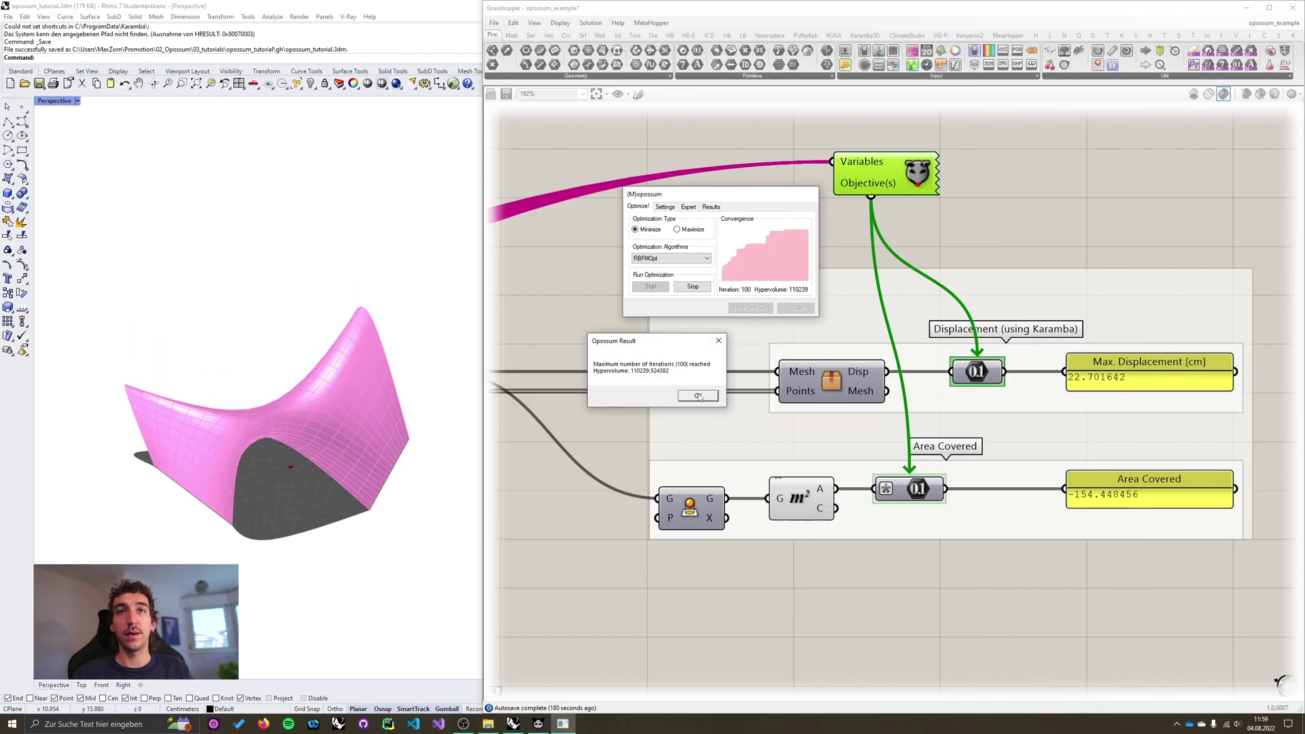
# - Dismiss the run-finished notice and scroll through the ranked two-objective results table
pyautogui.click(698, 396)
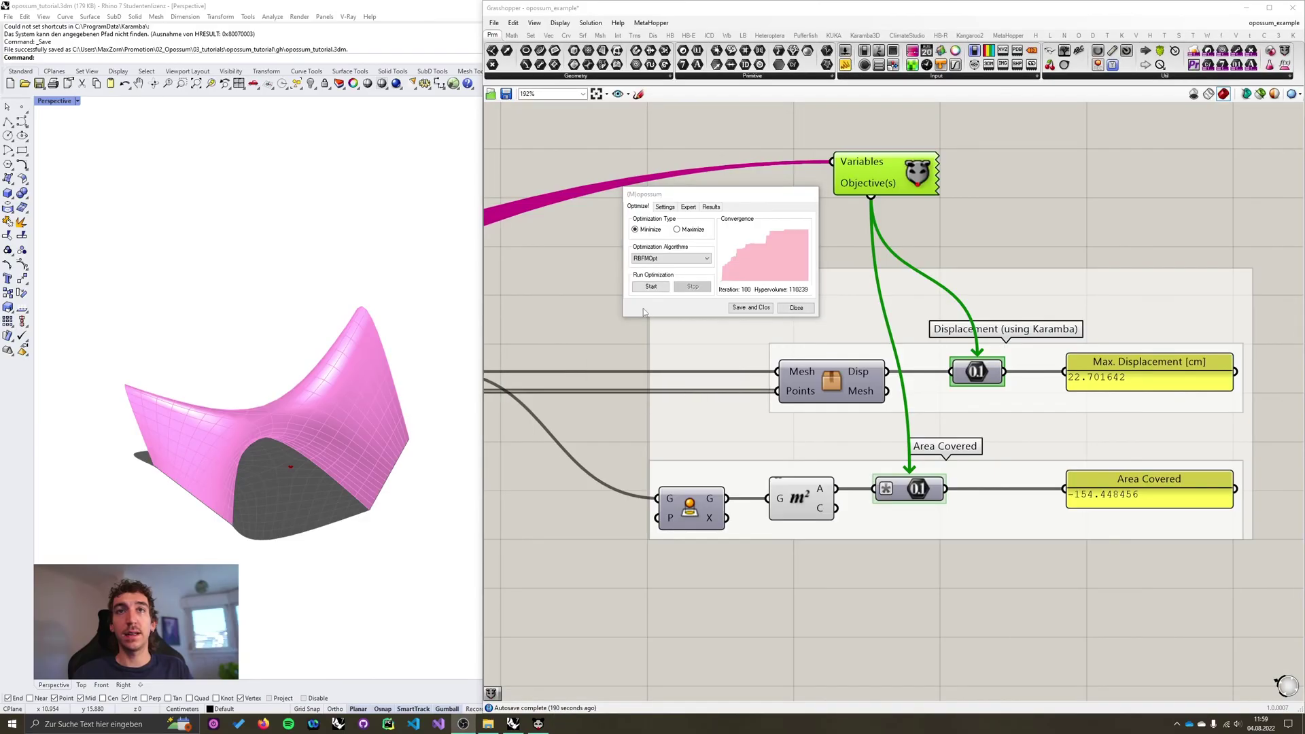
pyautogui.click(712, 207)
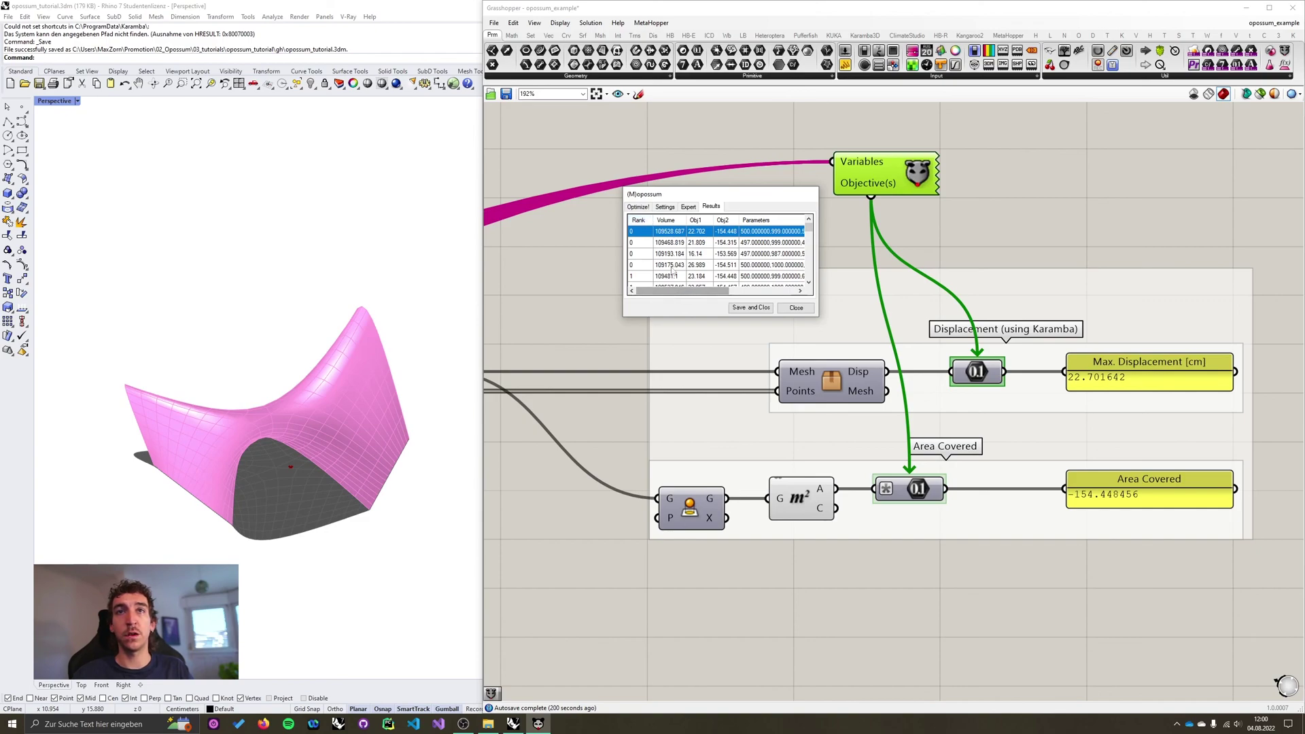
pyautogui.moveTo(678, 295); pyautogui.dragTo(668, 281)
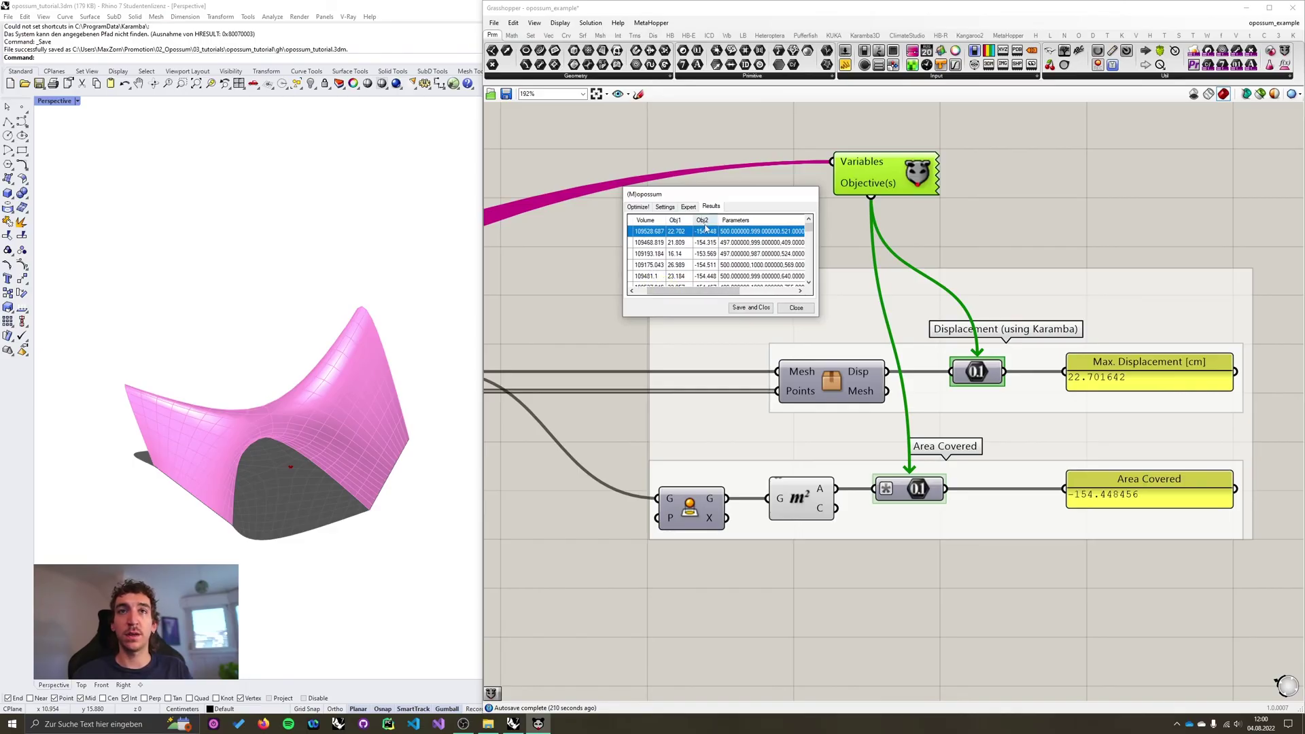
pyautogui.moveTo(709, 297)
pyautogui.mouseDown()
pyautogui.moveTo(759, 293)
pyautogui.moveTo(687, 301)
pyautogui.mouseUp()
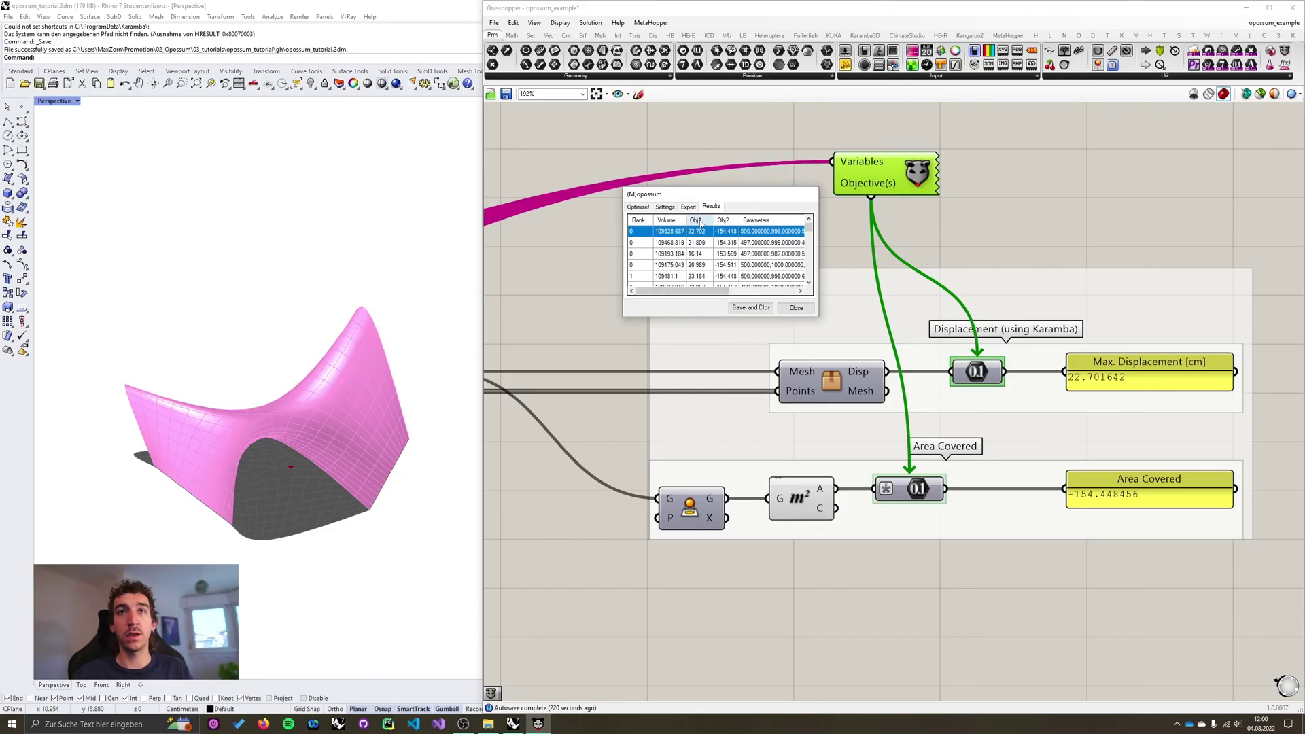
# - Sort the results by Obj1 and by Obj2, loading each objective's best solution into the model
pyautogui.click(698, 221)
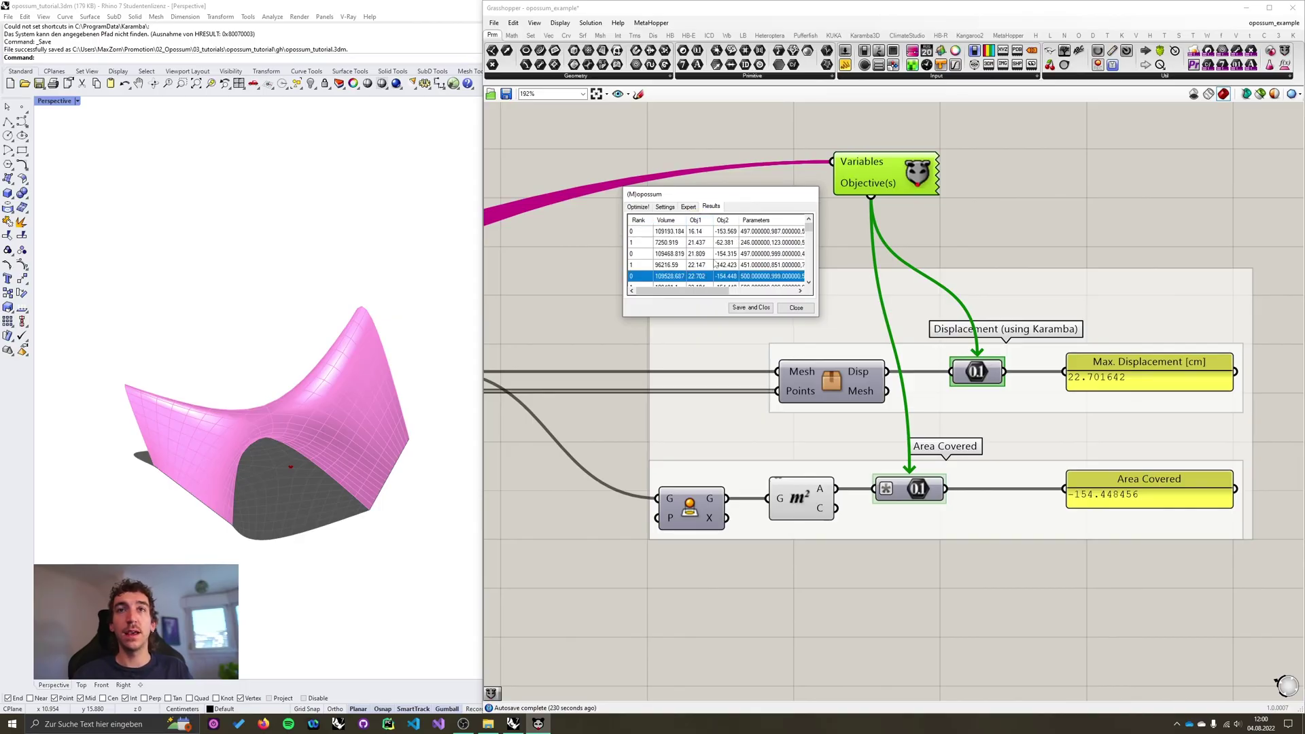
pyautogui.click(696, 233)
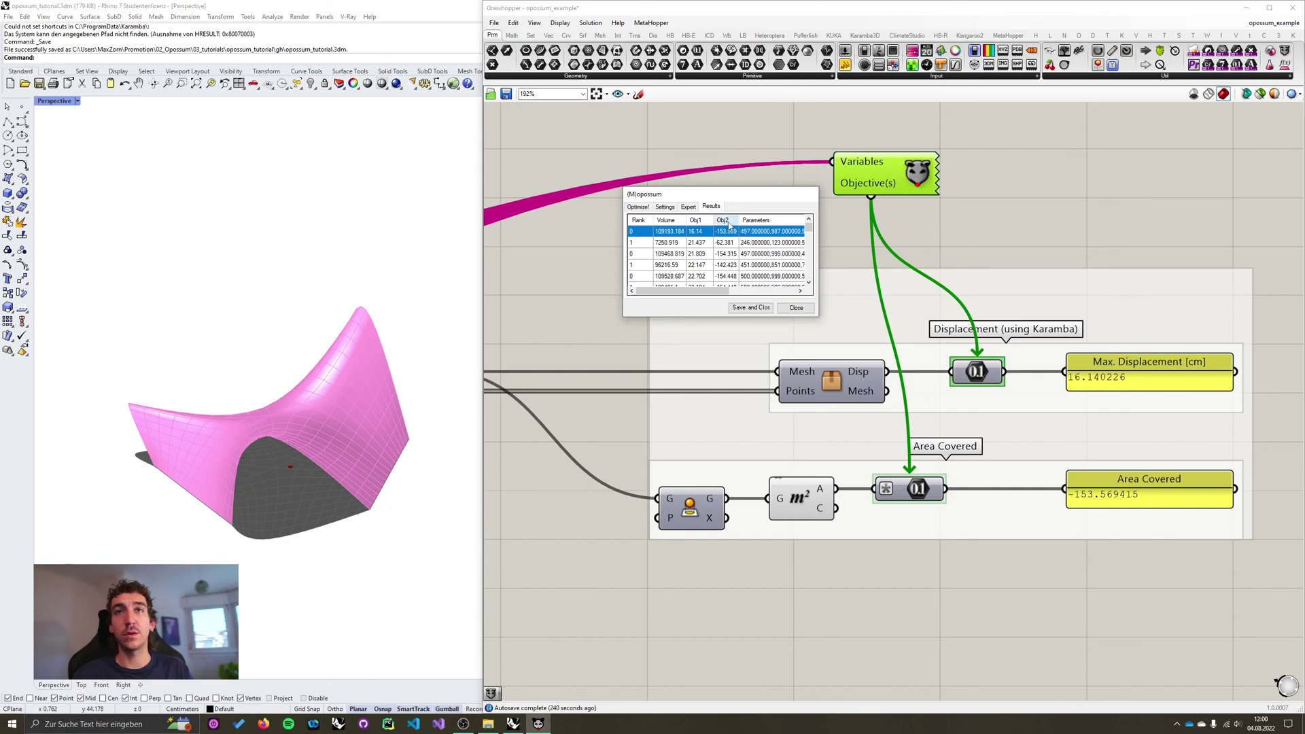
pyautogui.click(725, 222)
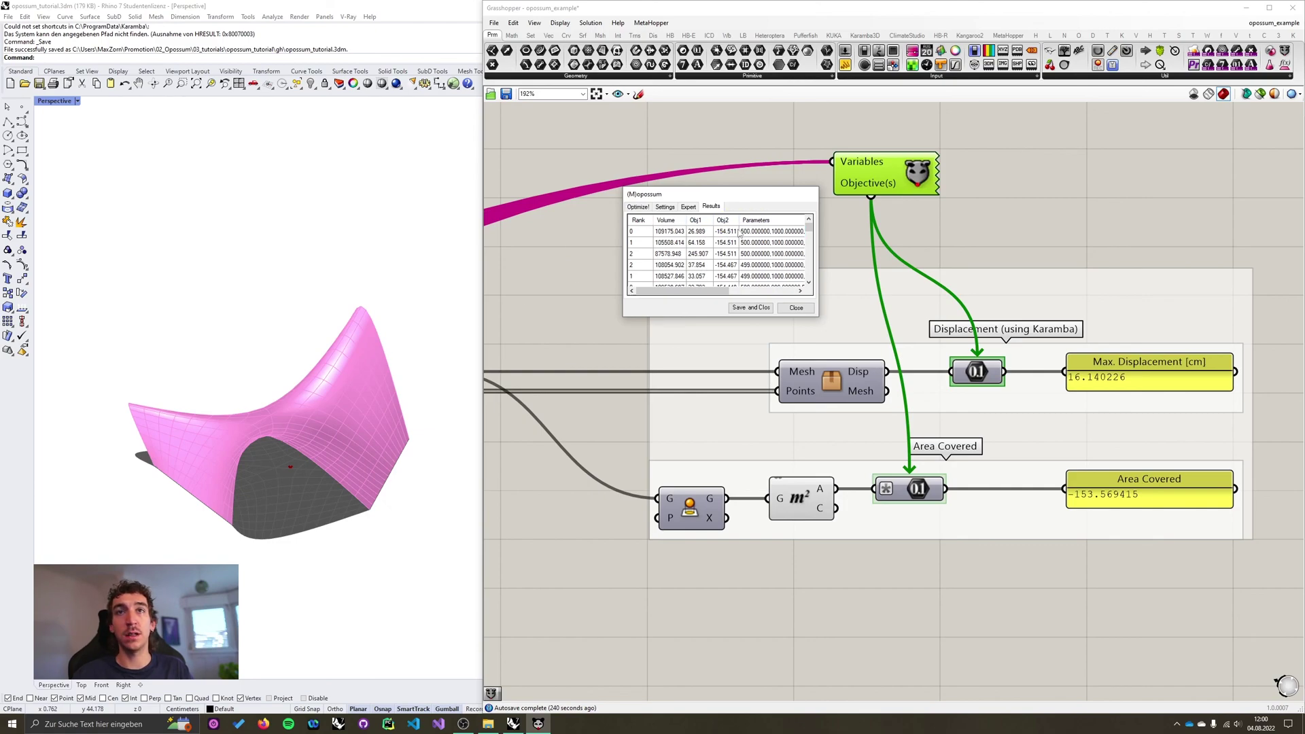
pyautogui.click(649, 232)
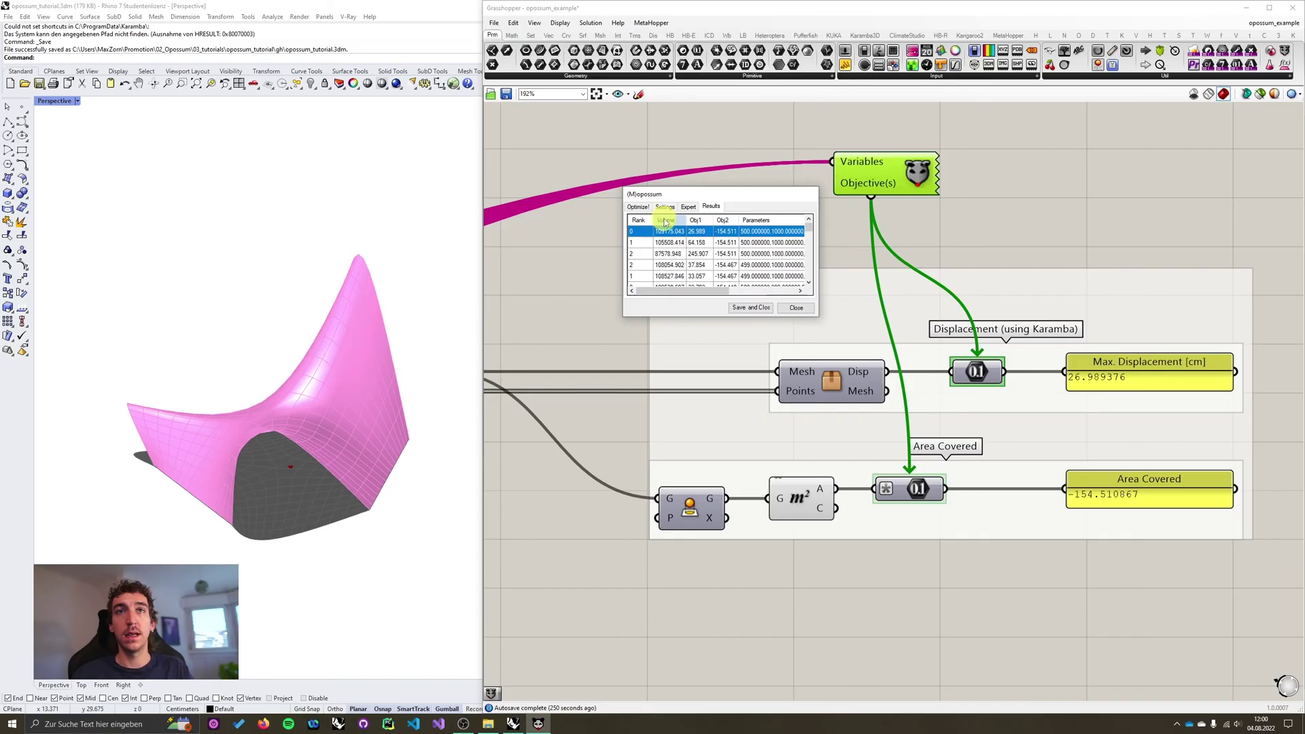
# - Sort by Volume, load the smallest and the 109528.687 volume solutions, then sort by Rank
pyautogui.click(680, 220)
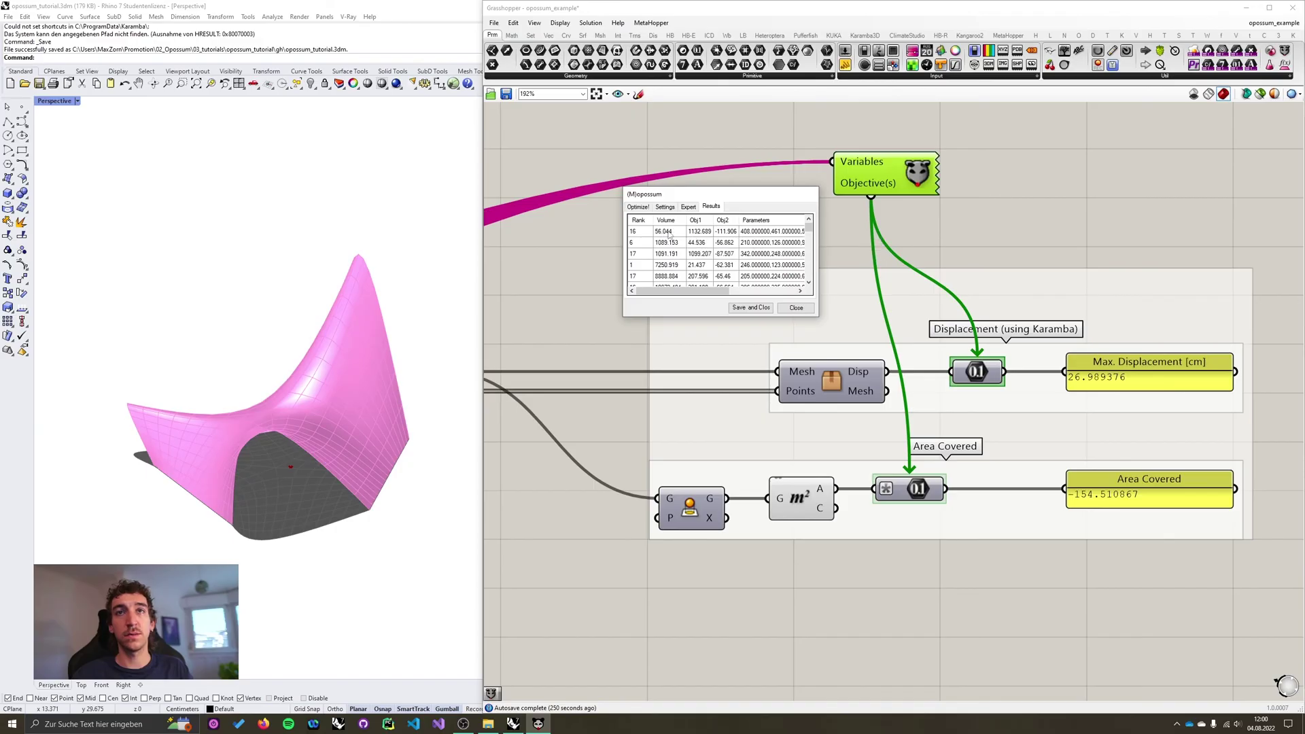
pyautogui.click(664, 233)
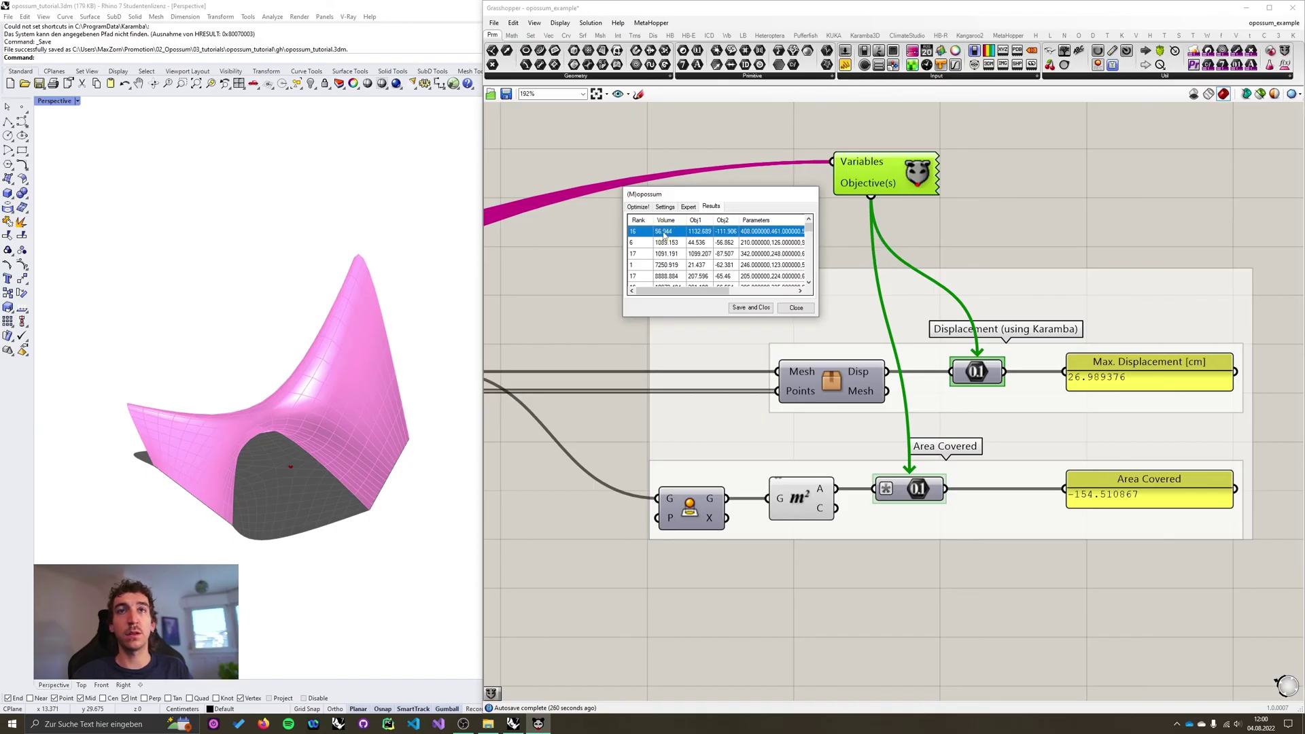
pyautogui.scroll(-5, 673, 241)
pyautogui.scroll(-10, 676, 246)
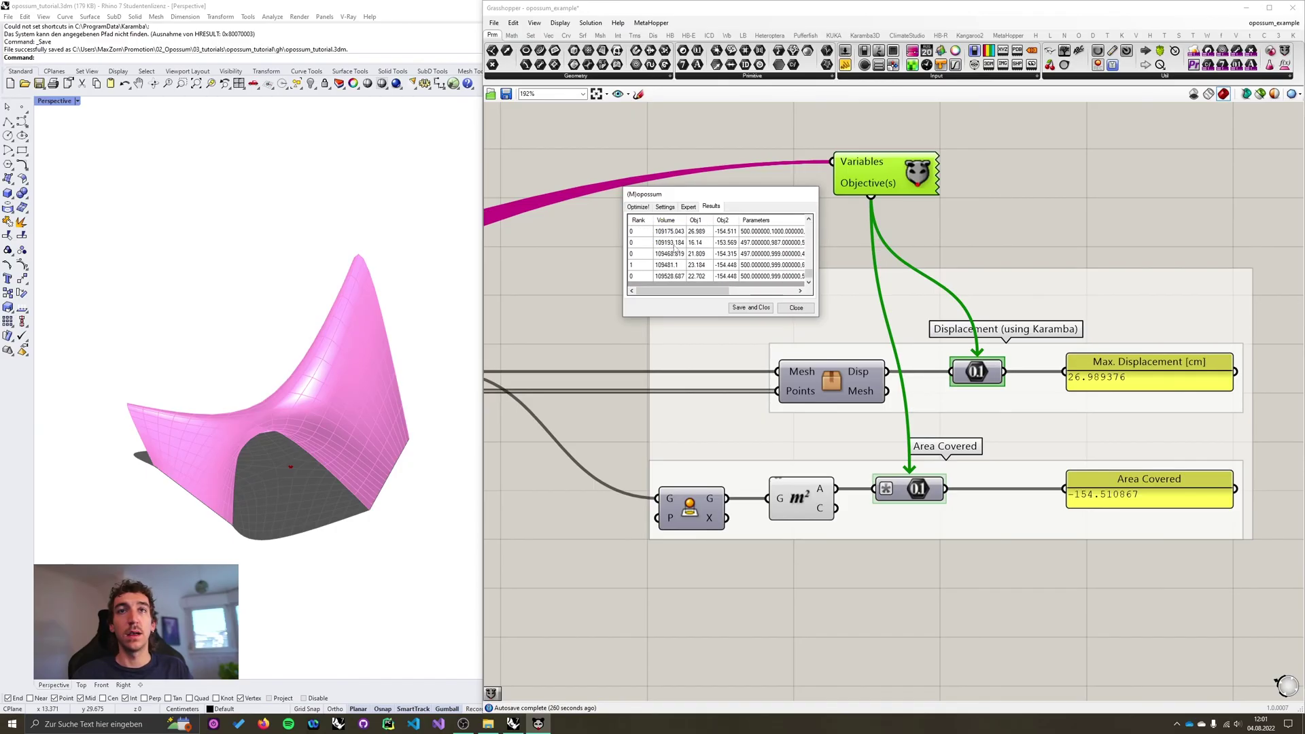
pyautogui.click(667, 276)
pyautogui.scroll(15, 671, 280)
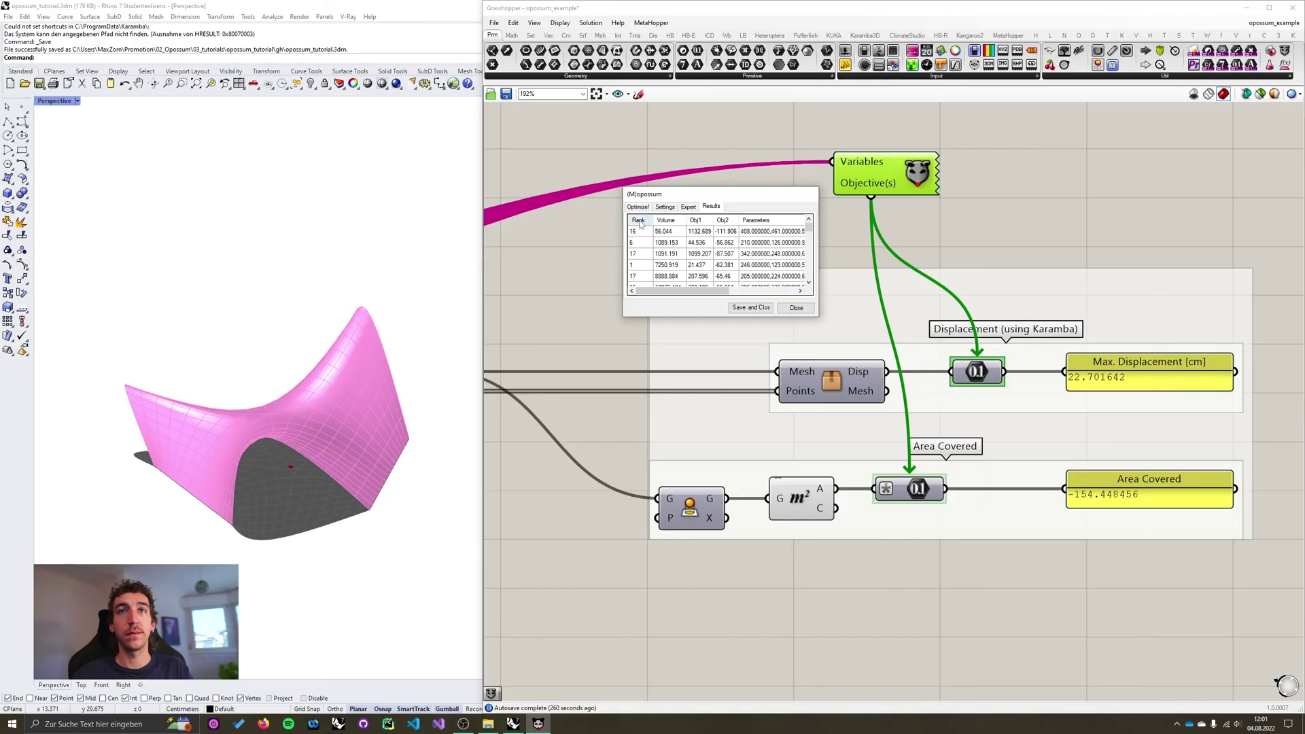
pyautogui.click(642, 220)
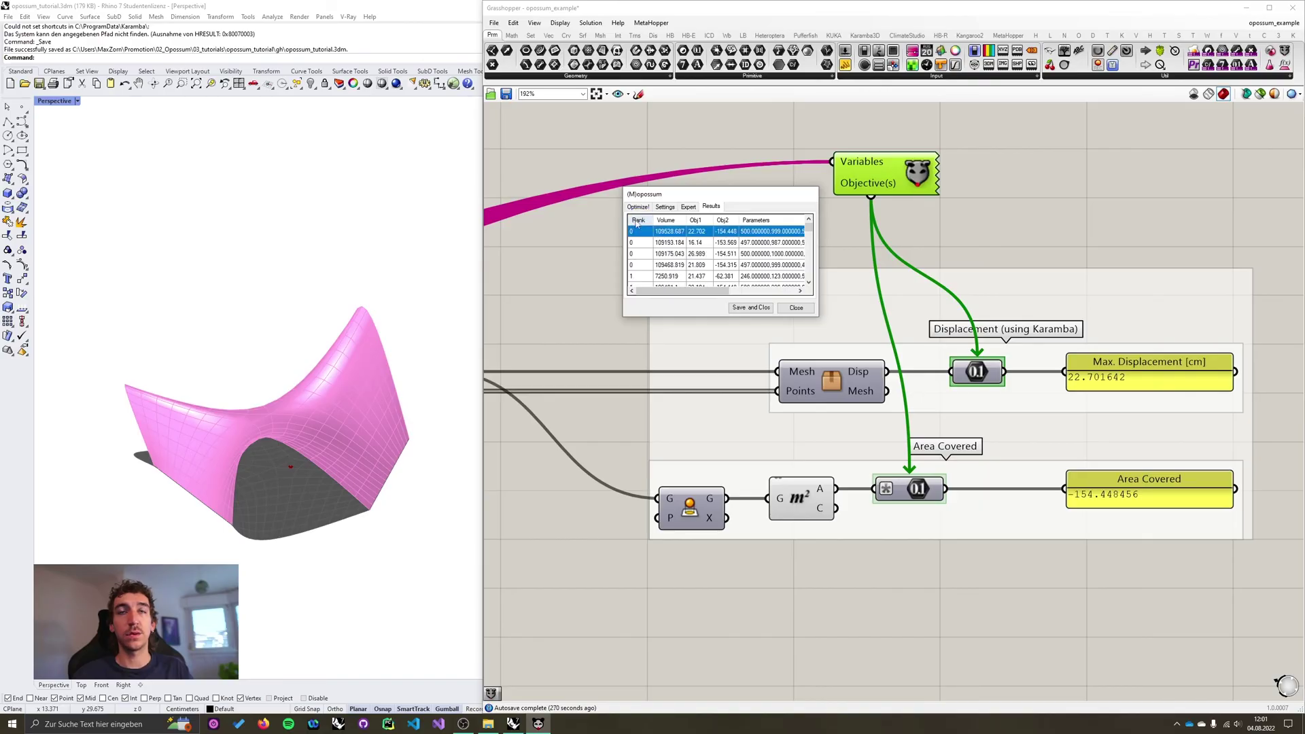
pyautogui.moveTo(757, 197); pyautogui.dragTo(704, 190)
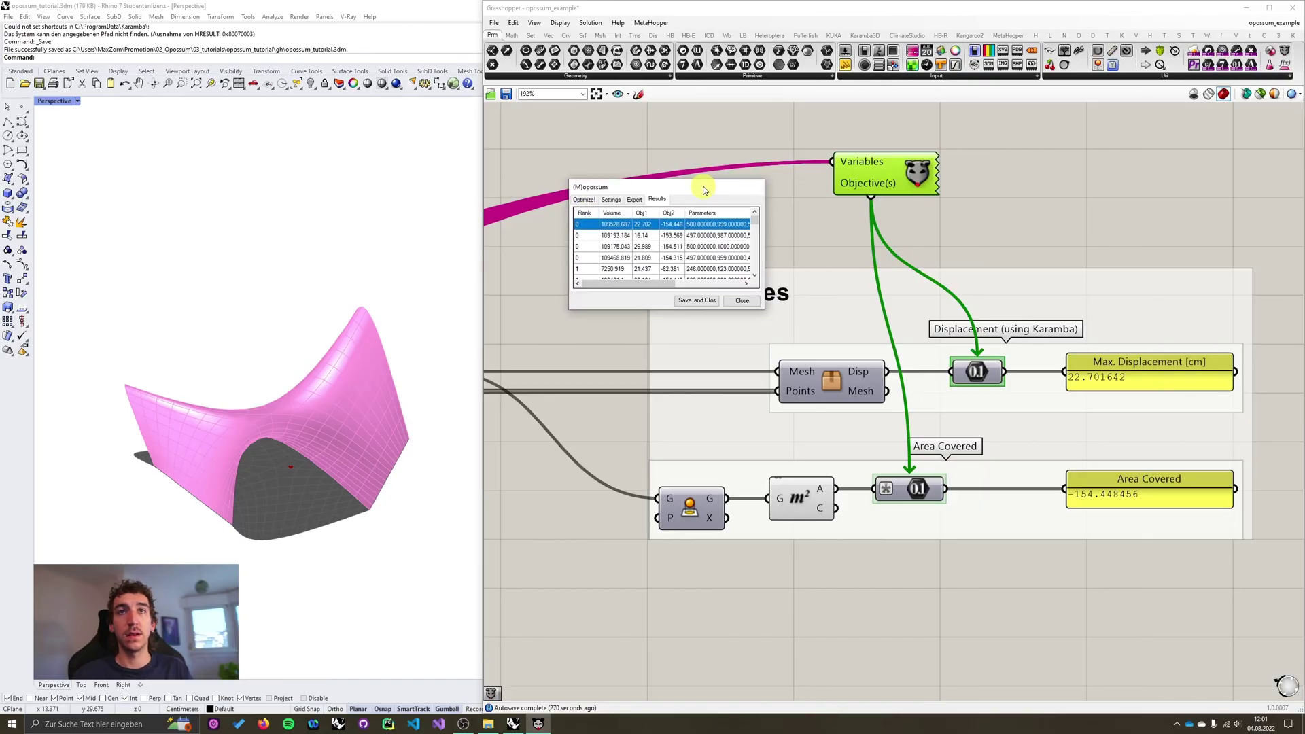
# - Save and close the Opossum optimizer settings, then pan the canvas to the geometry group
pyautogui.click(692, 301)
pyautogui.scroll(-2, 928, 266)
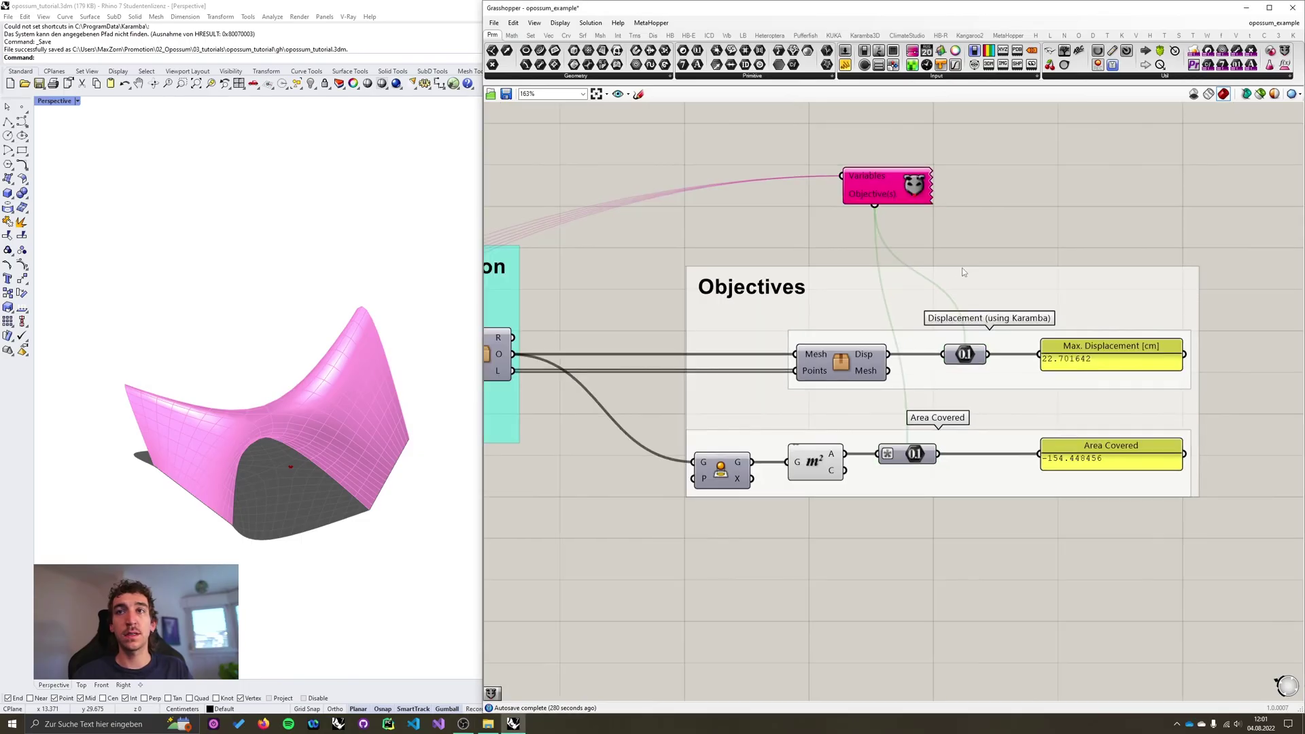
pyautogui.moveTo(1032, 256); pyautogui.dragTo(1139, 233, button='right')
# - Reopen the Opossum component and verify the kept stopping settings and 100-iteration convergence results
pyautogui.doubleClick(1023, 163)
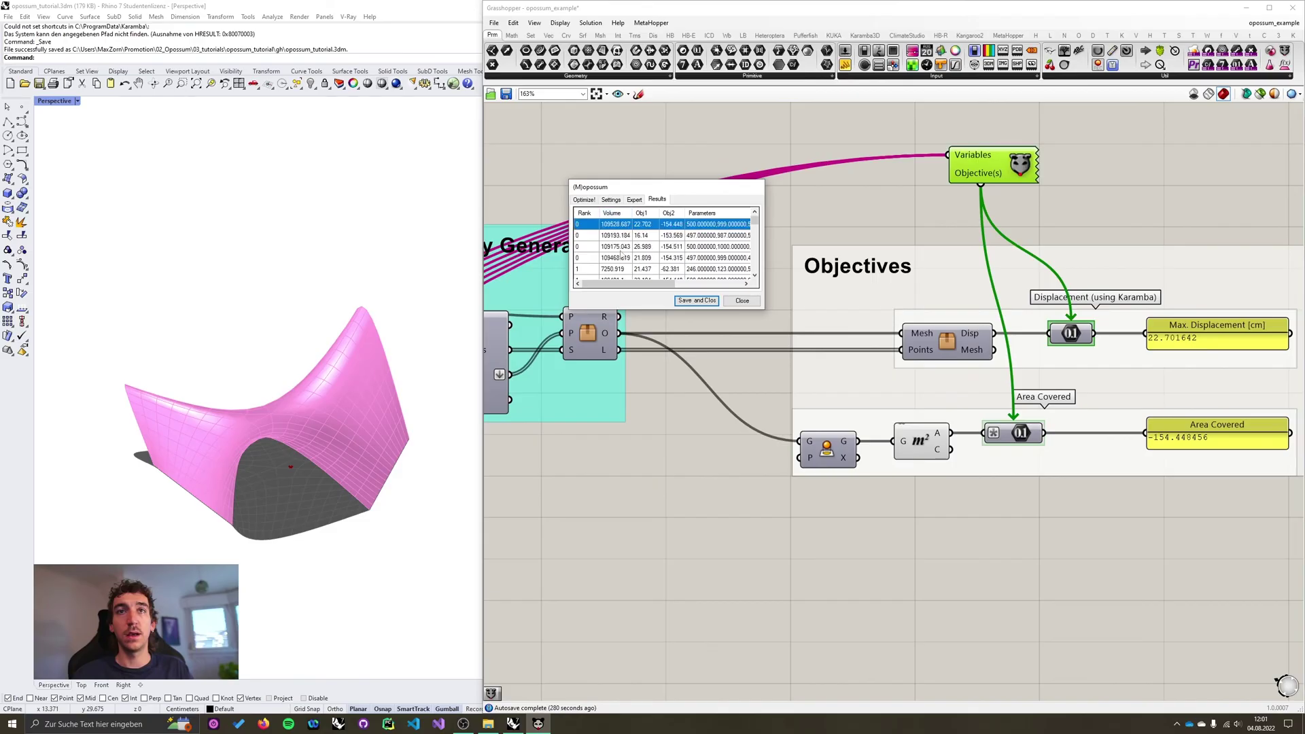
pyautogui.click(610, 199)
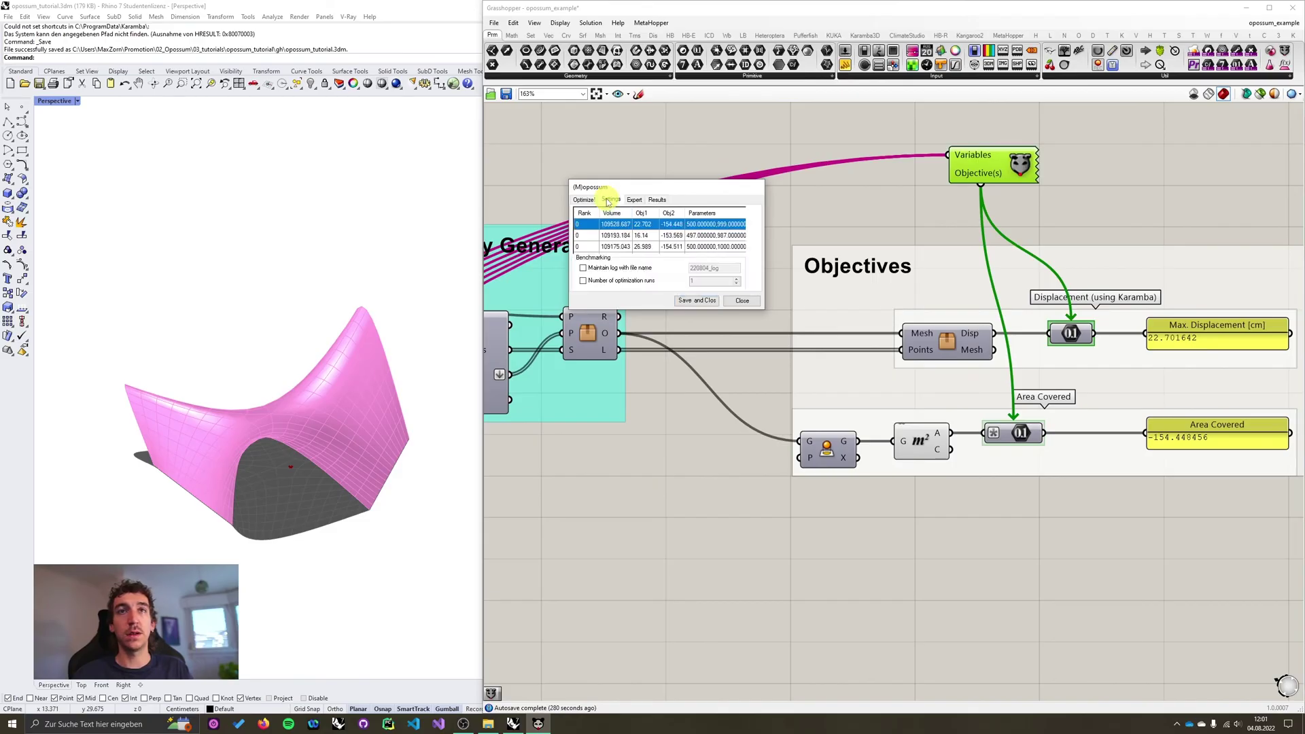
pyautogui.click(583, 200)
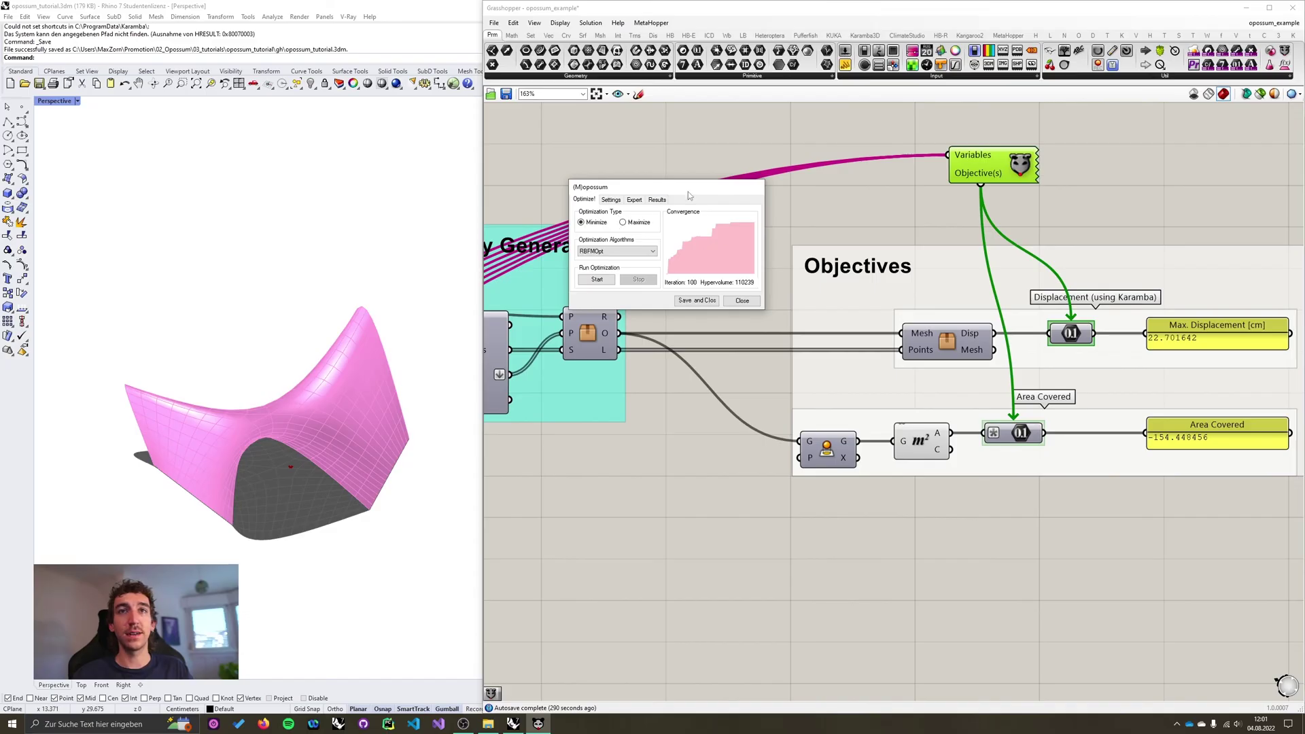
pyautogui.moveTo(687, 196); pyautogui.dragTo(731, 193)
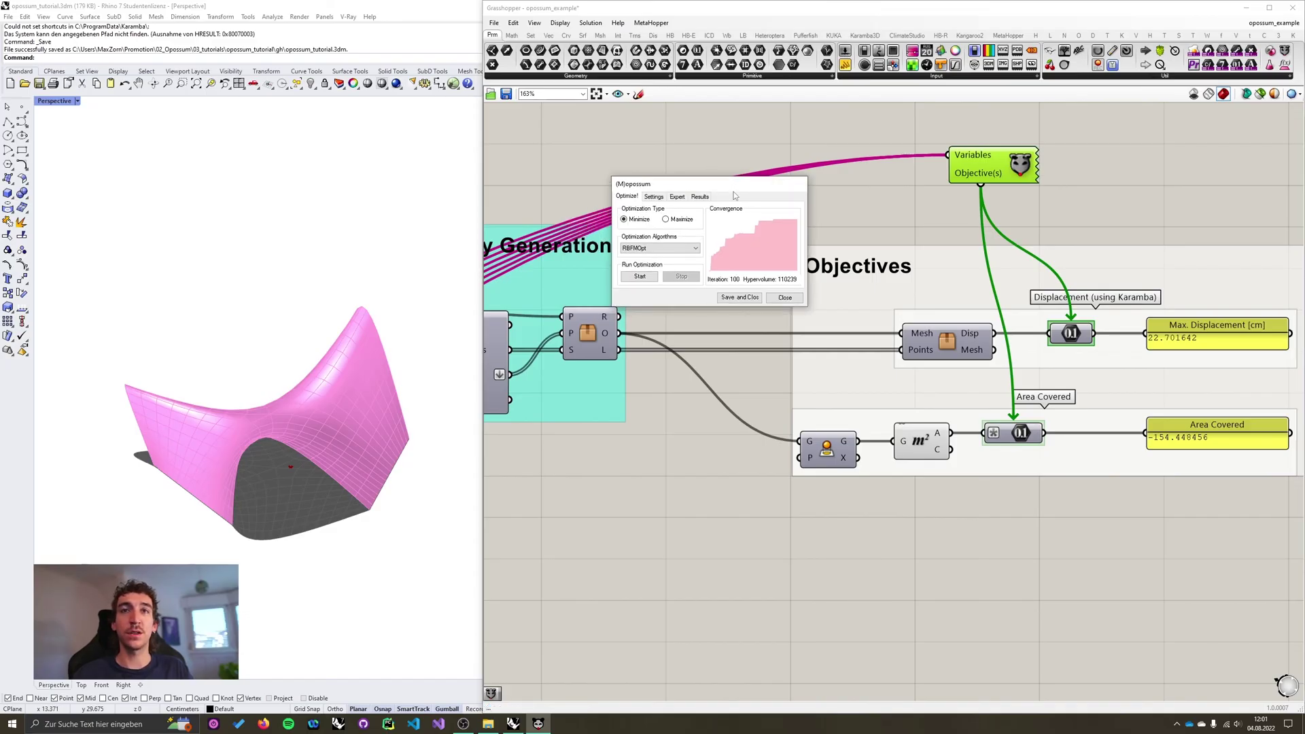